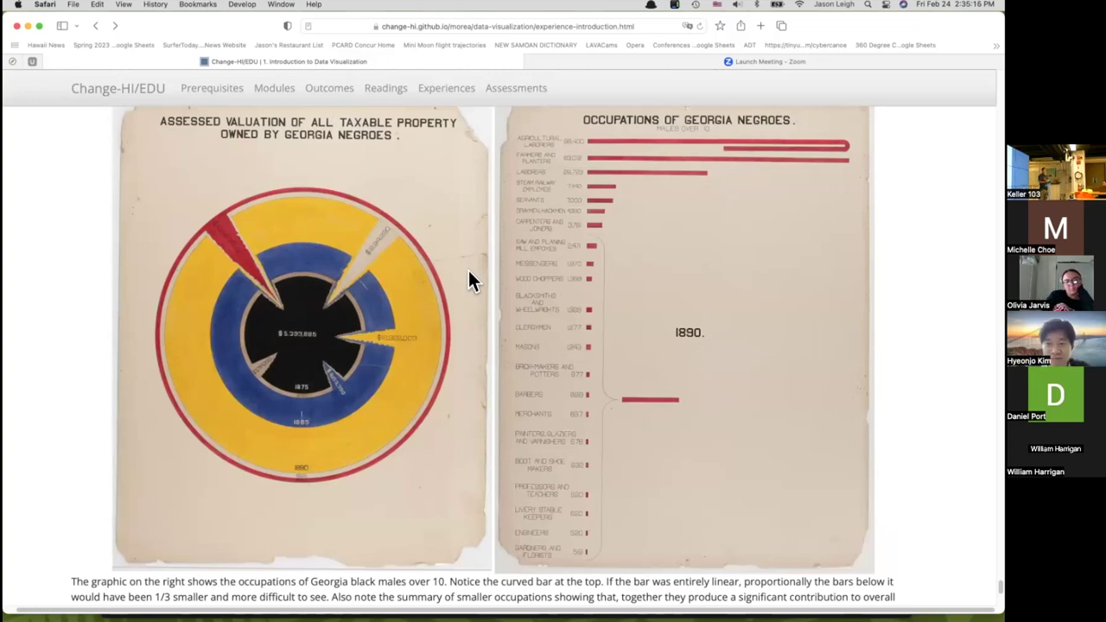
{"action": "scroll", "coordinate": [468, 278], "scroll_direction": "up", "scroll_amount": 1}
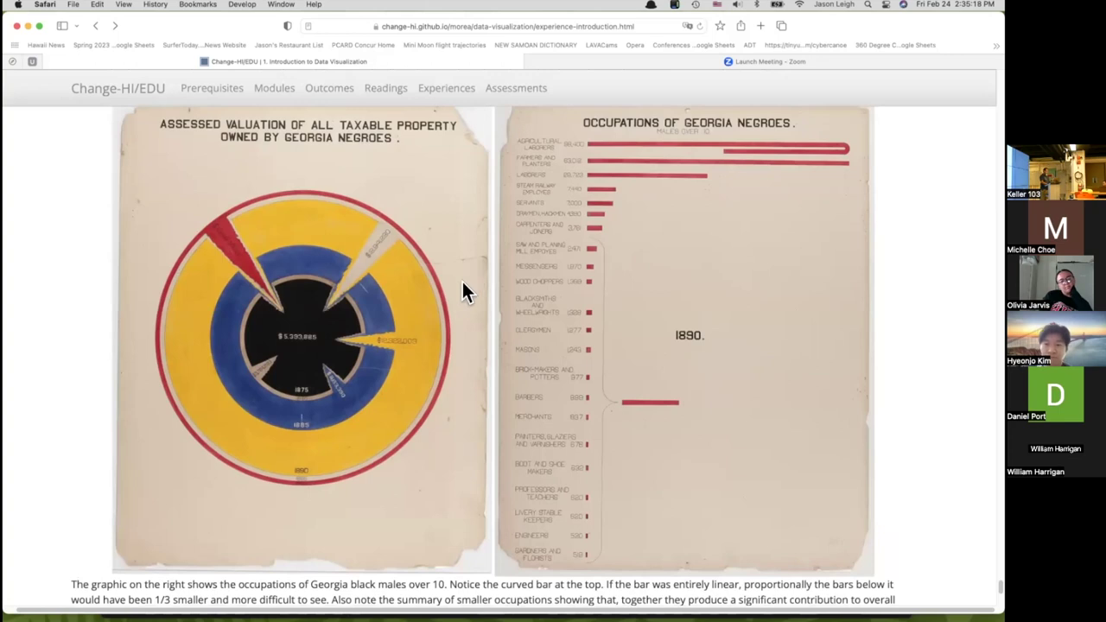
{"action": "scroll", "coordinate": [463, 284], "scroll_direction": "up", "scroll_amount": 2}
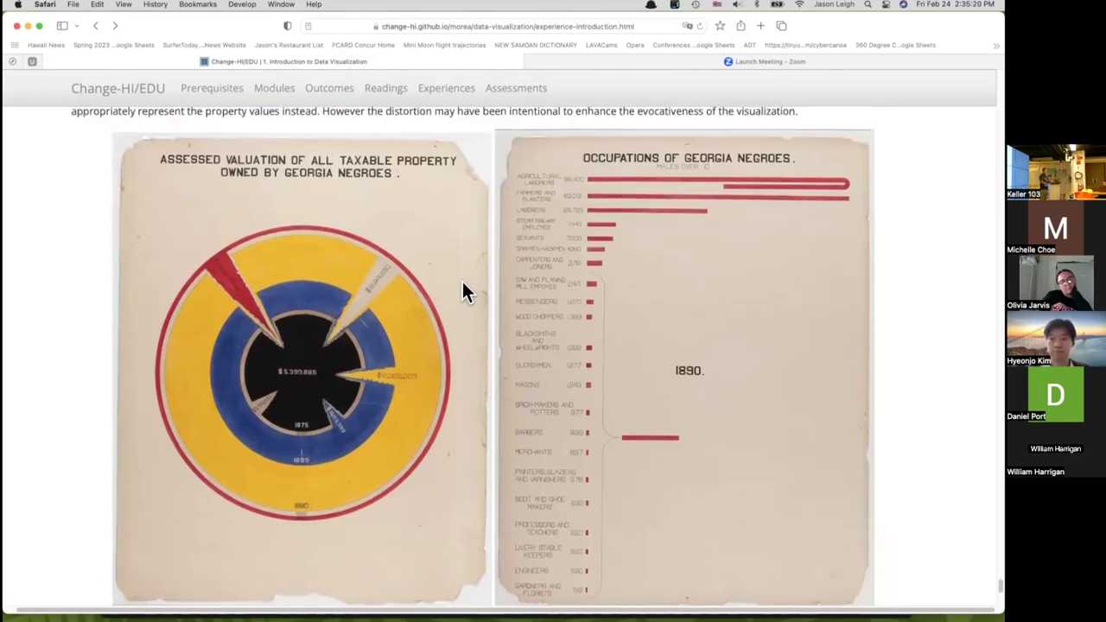
{"action": "scroll", "coordinate": [556, 289], "scroll_direction": "down", "scroll_amount": 2}
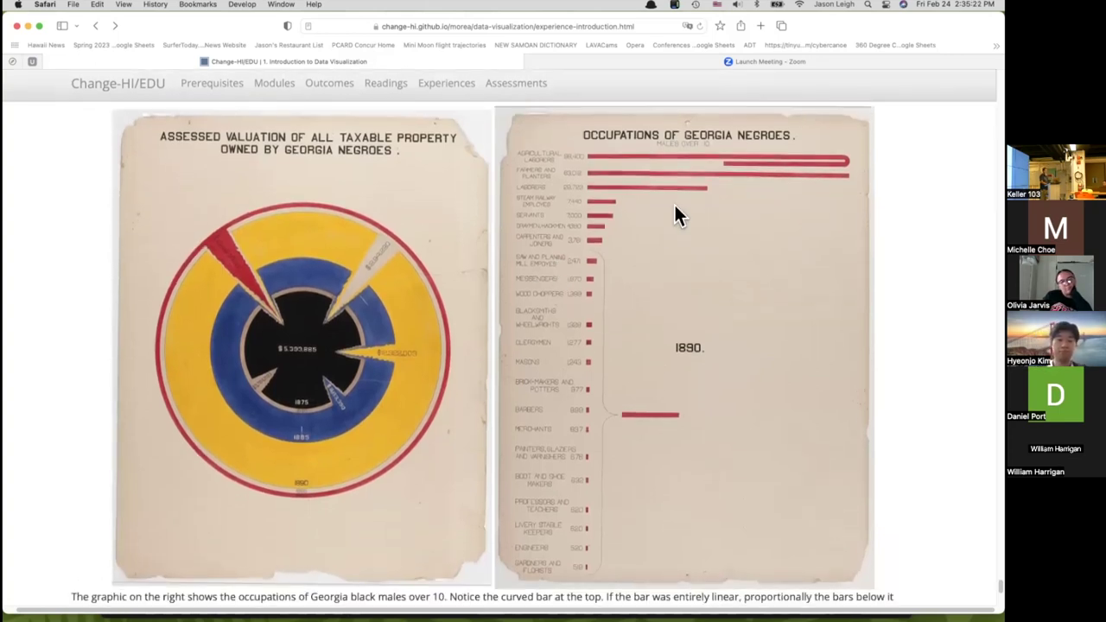
{"action": "scroll", "coordinate": [704, 172], "scroll_direction": "up", "scroll_amount": 5}
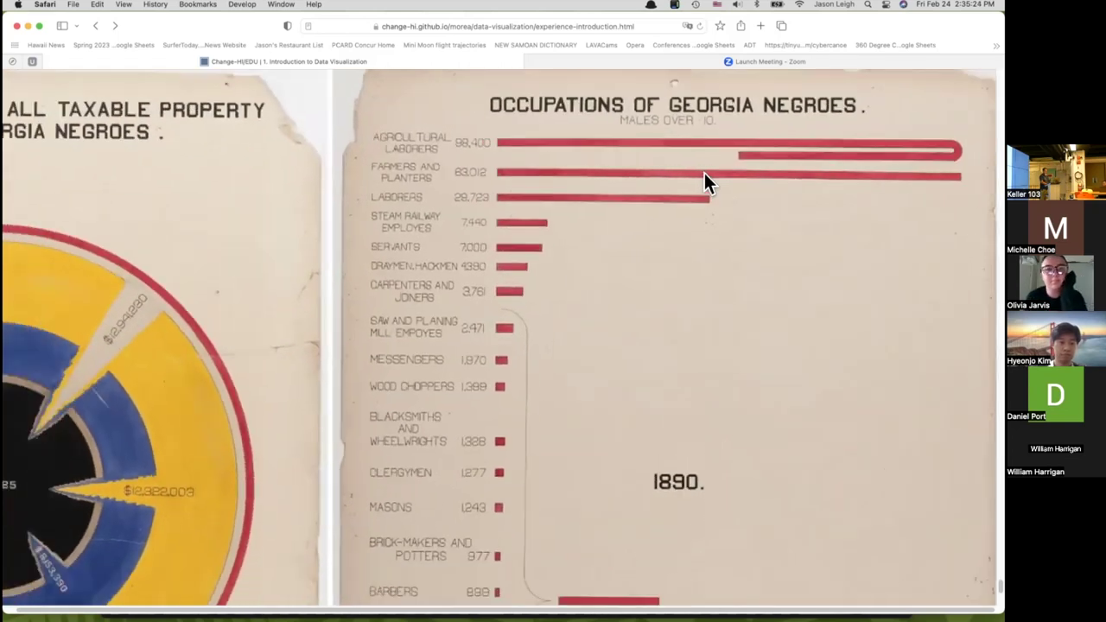
{"action": "scroll", "coordinate": [704, 172], "scroll_direction": "down", "scroll_amount": 1}
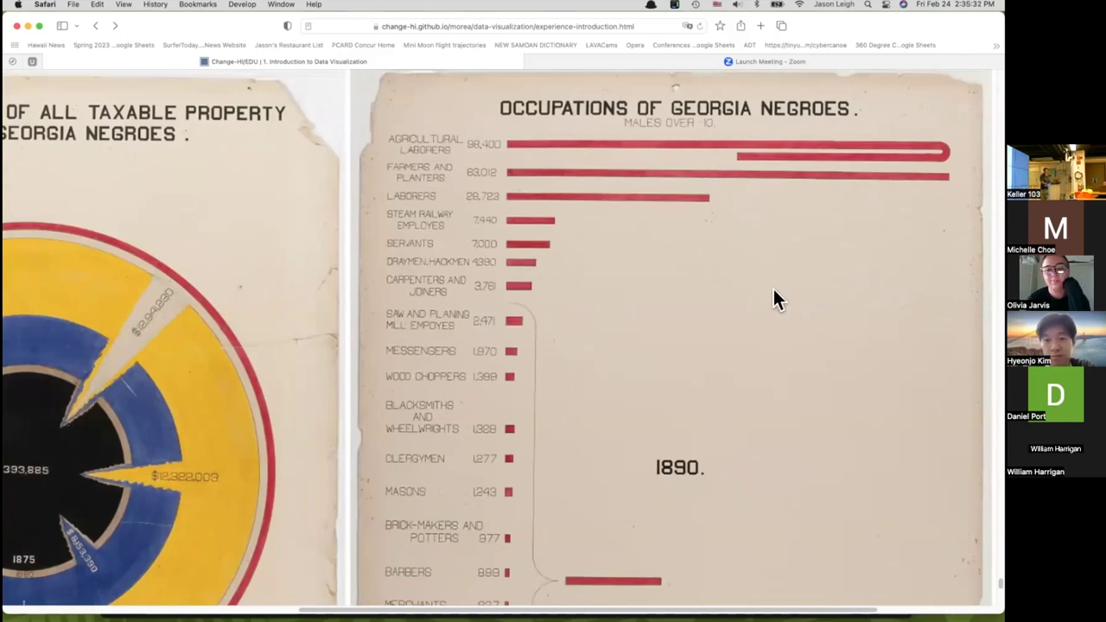
{"action": "scroll", "coordinate": [773, 286], "scroll_direction": "down", "scroll_amount": 5}
{"action": "scroll", "coordinate": [774, 292], "scroll_direction": "down", "scroll_amount": 2}
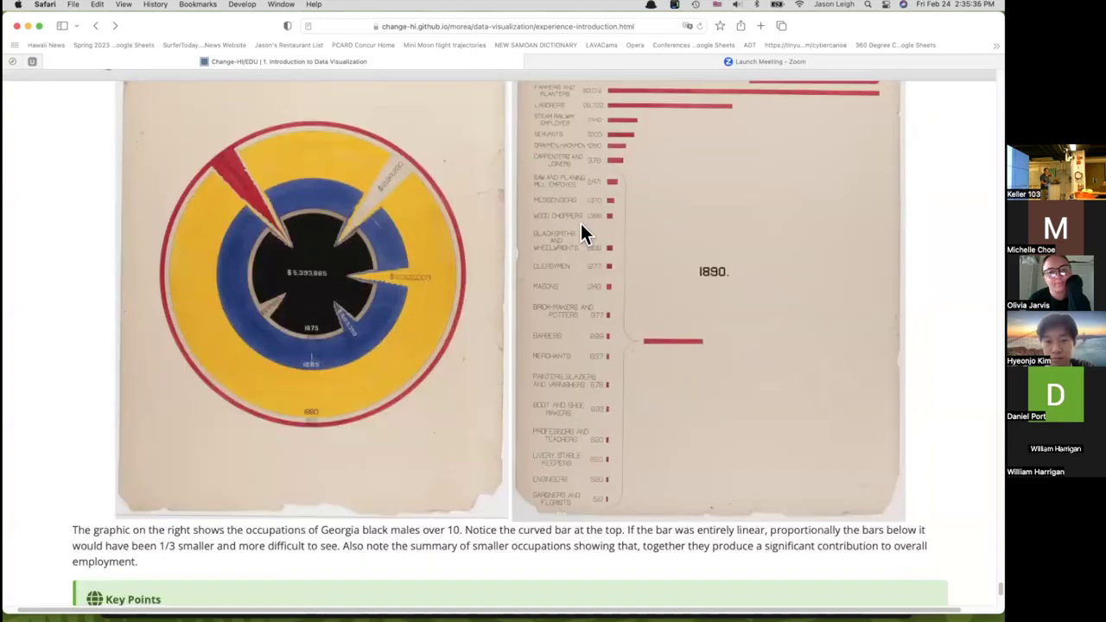
{"action": "scroll", "coordinate": [580, 221], "scroll_direction": "up", "scroll_amount": 5}
{"action": "scroll", "coordinate": [637, 207], "scroll_direction": "up", "scroll_amount": 4}
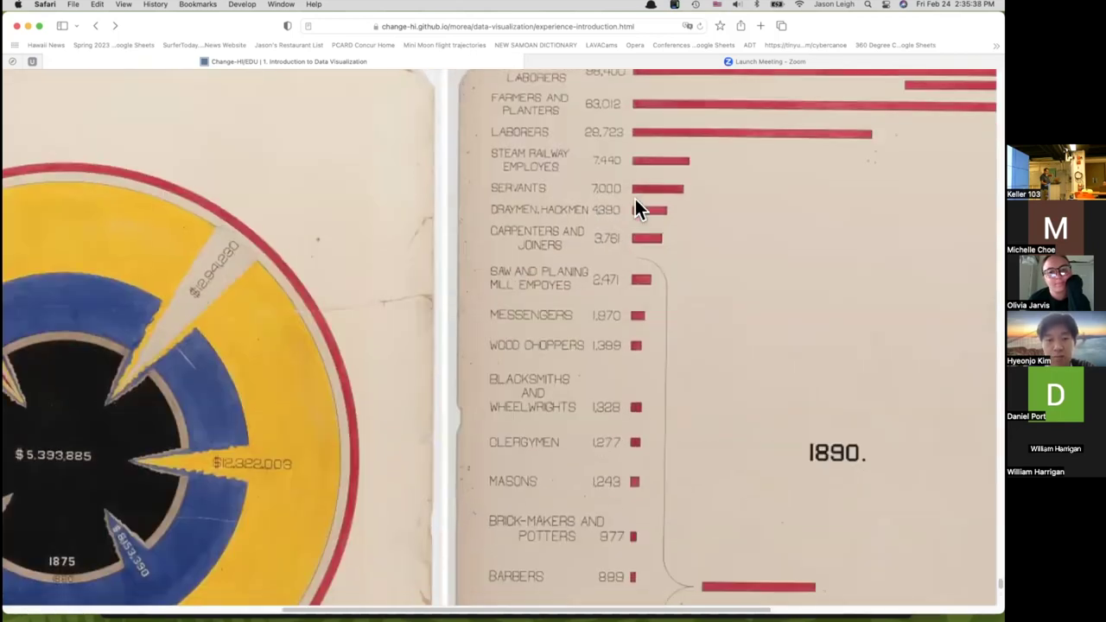
{"action": "scroll", "coordinate": [637, 209], "scroll_direction": "up", "scroll_amount": 3}
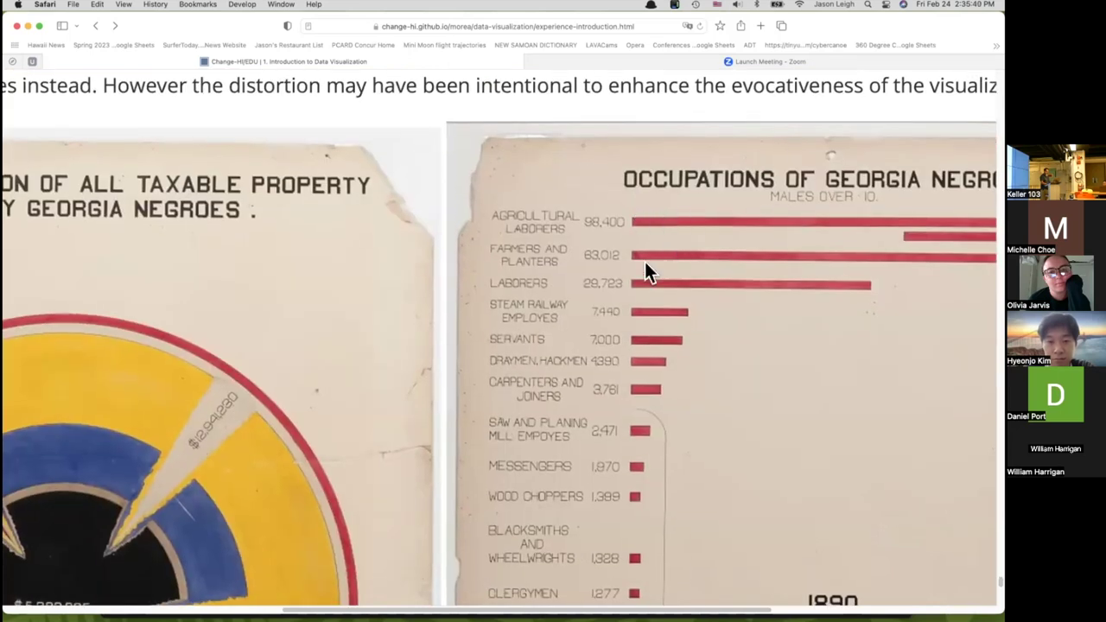
{"action": "scroll", "coordinate": [634, 263], "scroll_direction": "down", "scroll_amount": 4}
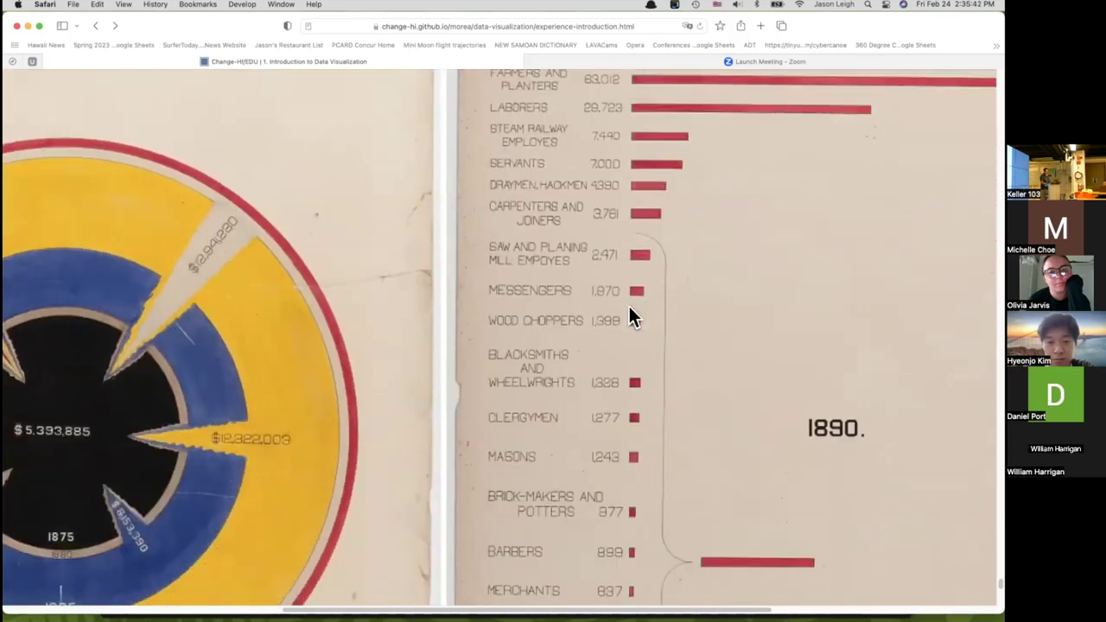
{"action": "scroll", "coordinate": [629, 308], "scroll_direction": "down", "scroll_amount": 2}
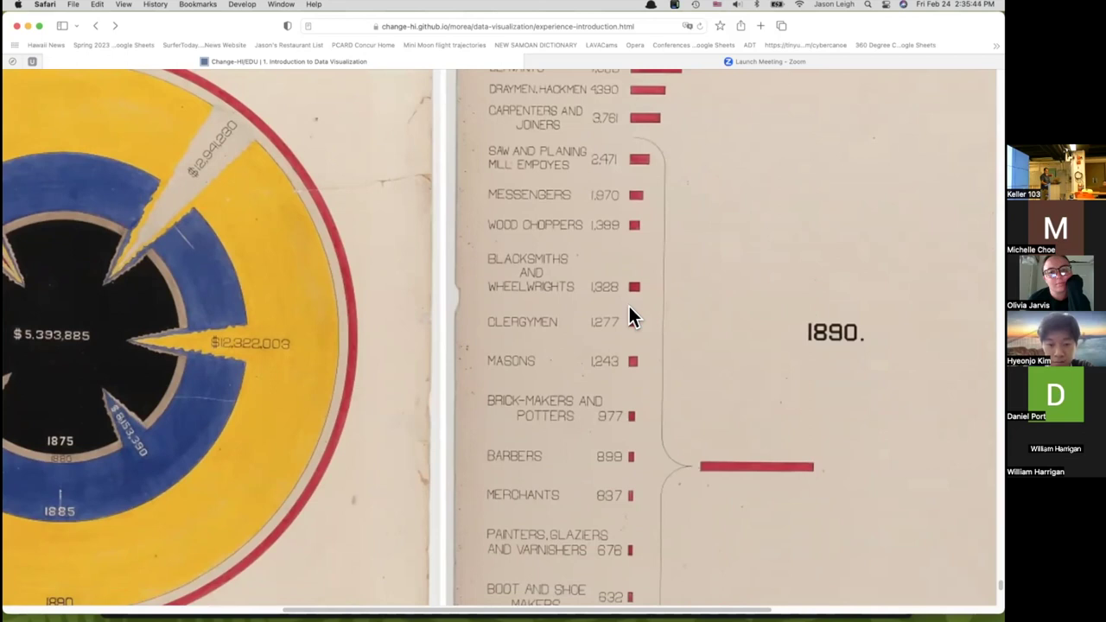
{"action": "key", "text": "super+minus"}
{"action": "key", "text": "super+minus"}
{"action": "scroll", "coordinate": [629, 306], "scroll_direction": "down", "scroll_amount": 1}
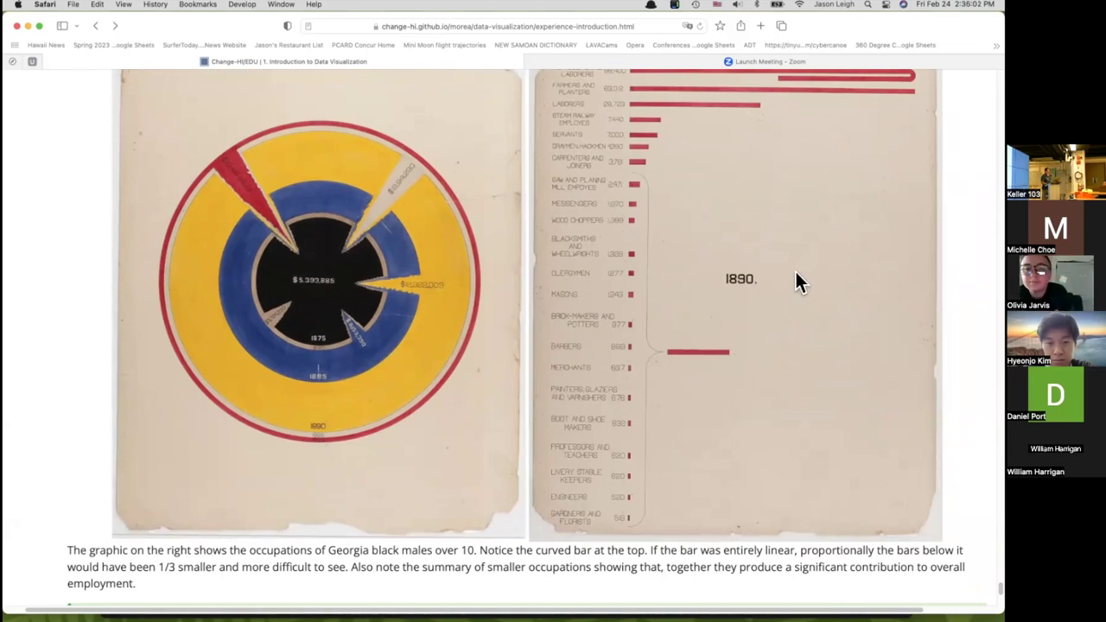
Scroll past the occupations chart down to the Key Points box and the 2. Plotly Tutorial button.
{"action": "scroll", "coordinate": [794, 269], "scroll_direction": "up", "scroll_amount": 3}
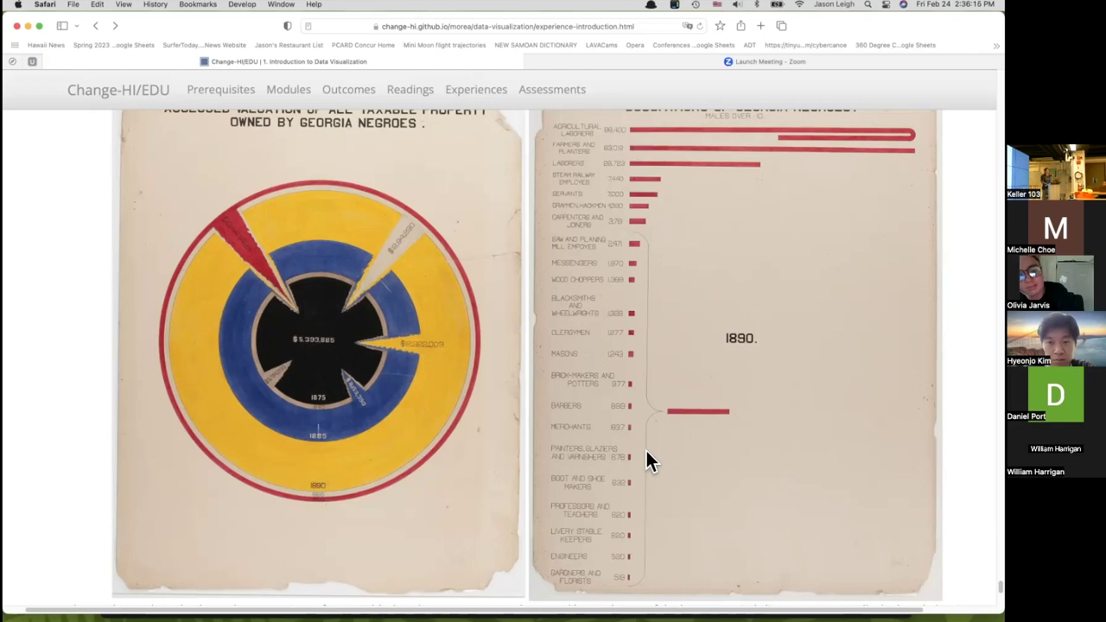
{"action": "scroll", "coordinate": [634, 353], "scroll_direction": "down", "scroll_amount": 3}
{"action": "scroll", "coordinate": [634, 351], "scroll_direction": "up", "scroll_amount": 2}
{"action": "scroll", "coordinate": [634, 355], "scroll_direction": "up", "scroll_amount": 2}
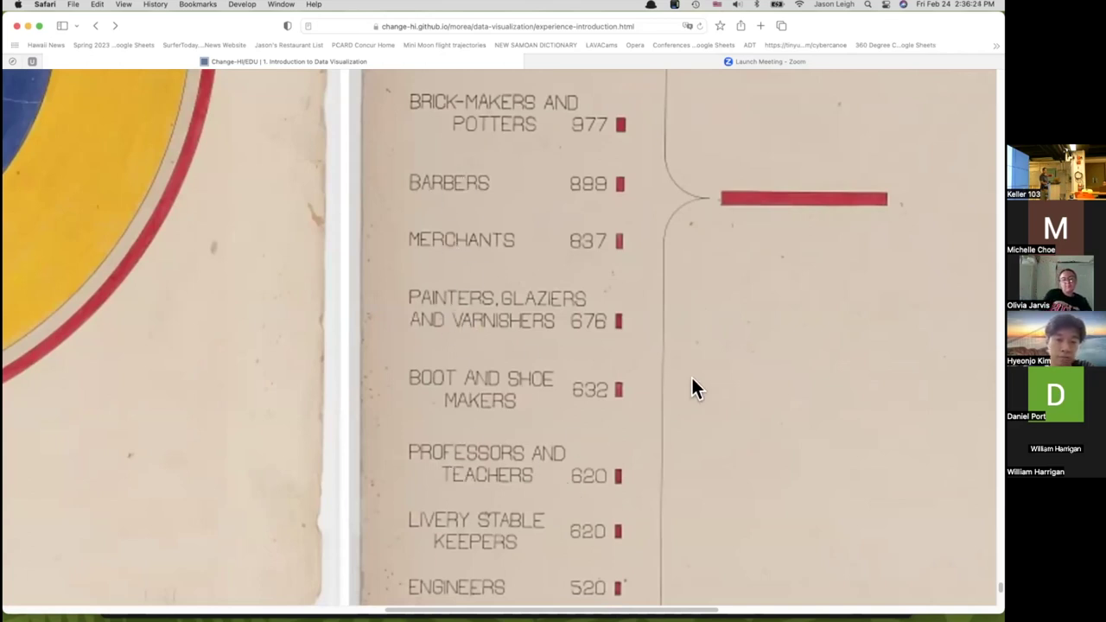
{"action": "scroll", "coordinate": [693, 380], "scroll_direction": "down", "scroll_amount": 3}
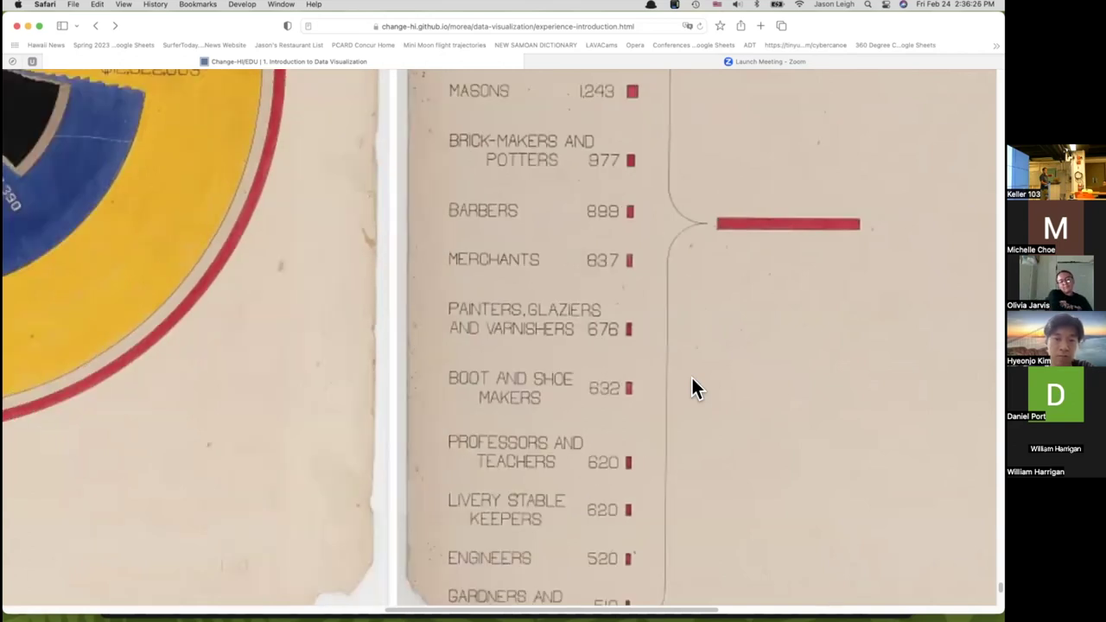
{"action": "scroll", "coordinate": [690, 386], "scroll_direction": "down", "scroll_amount": 3}
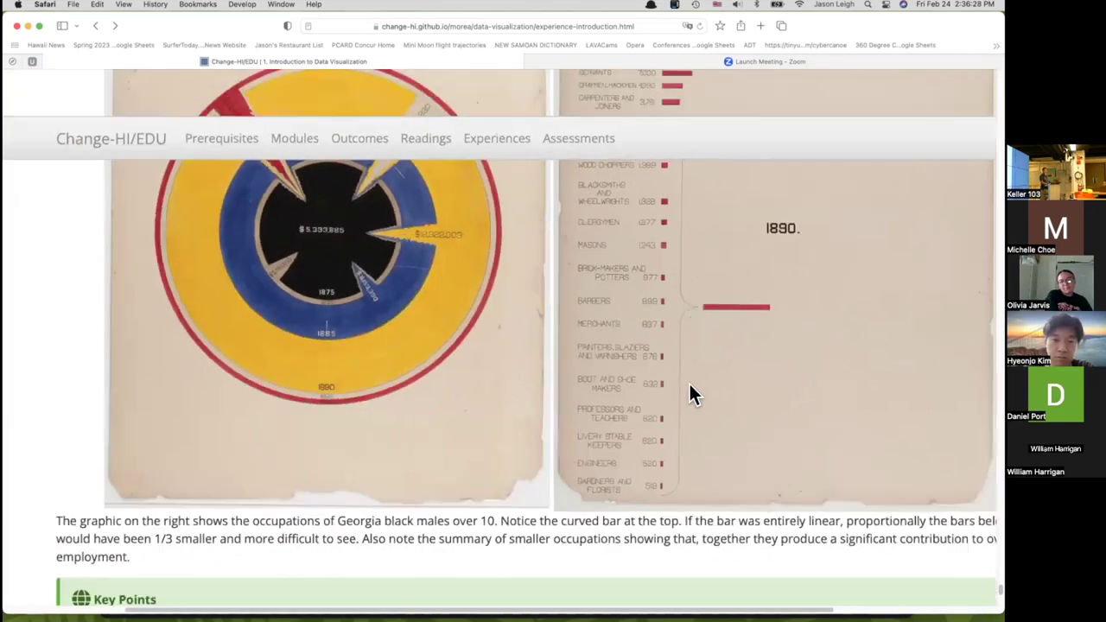
{"action": "scroll", "coordinate": [689, 381], "scroll_direction": "down", "scroll_amount": 5}
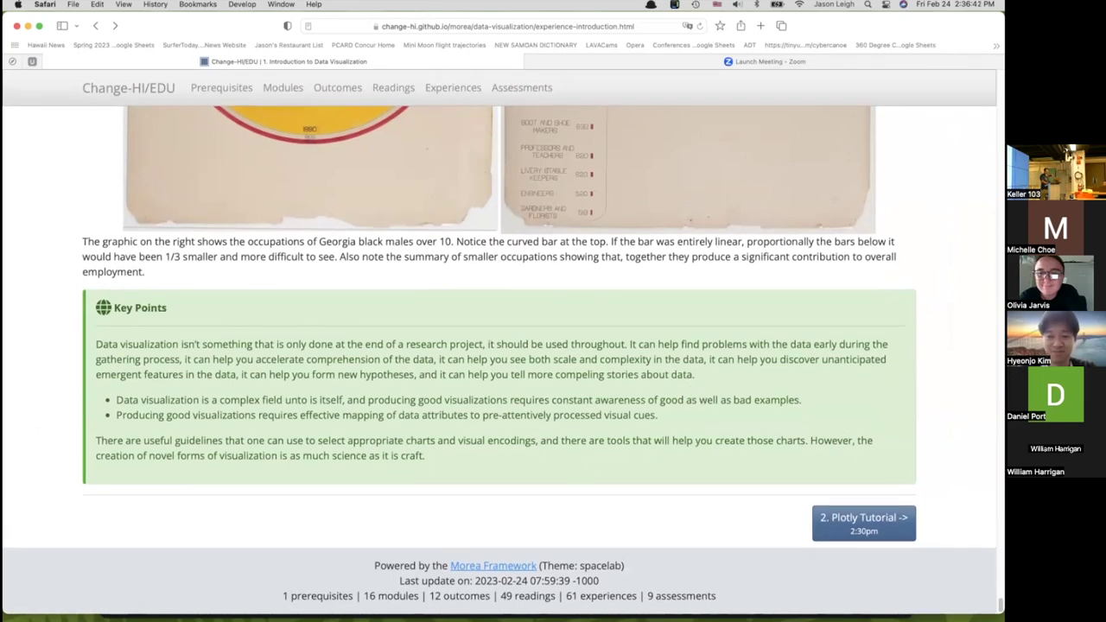
{"action": "scroll", "coordinate": [885, 533], "scroll_direction": "up", "scroll_amount": 10}
{"action": "scroll", "coordinate": [886, 533], "scroll_direction": "down", "scroll_amount": 10}
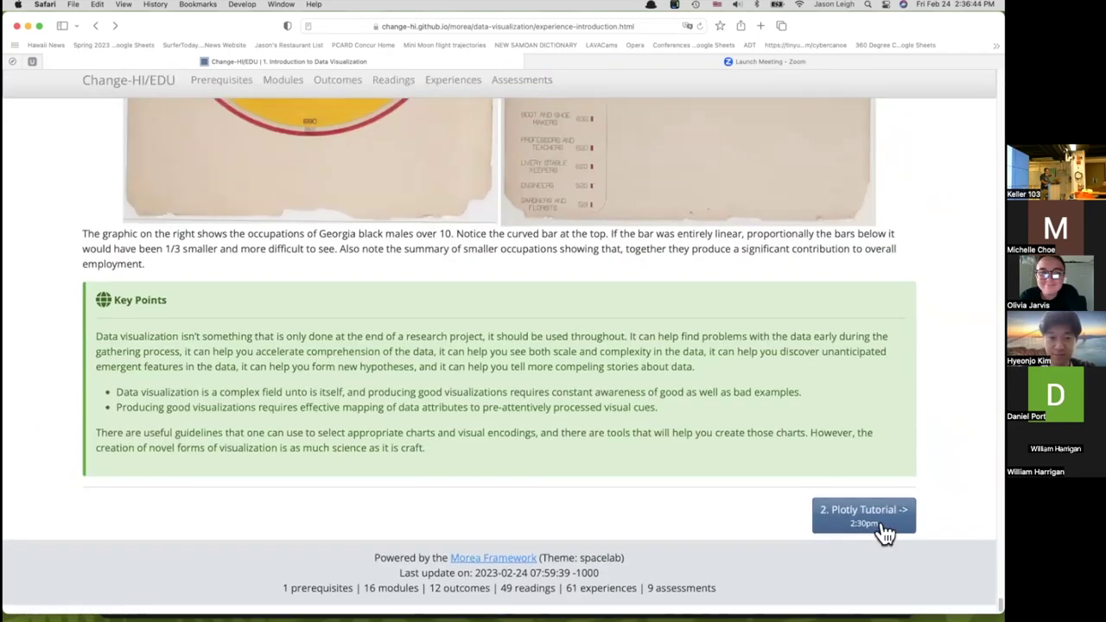
Open the 2. Plotly Tutorial page and scroll into its chart-type gallery.
{"action": "left_click", "coordinate": [872, 519]}
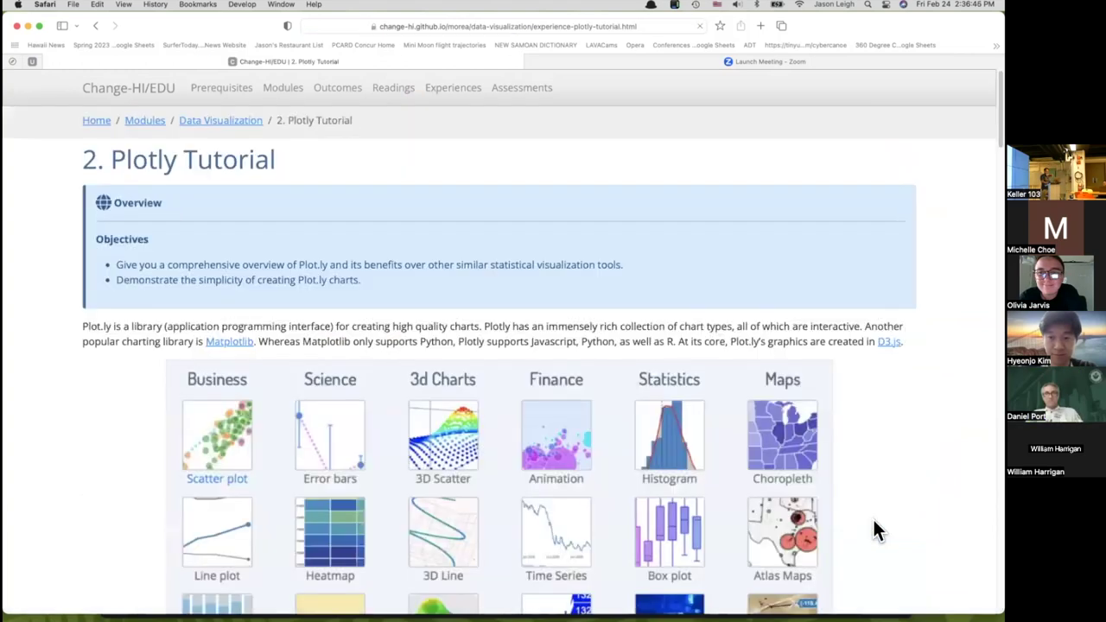
{"action": "scroll", "coordinate": [875, 523], "scroll_direction": "down", "scroll_amount": 2}
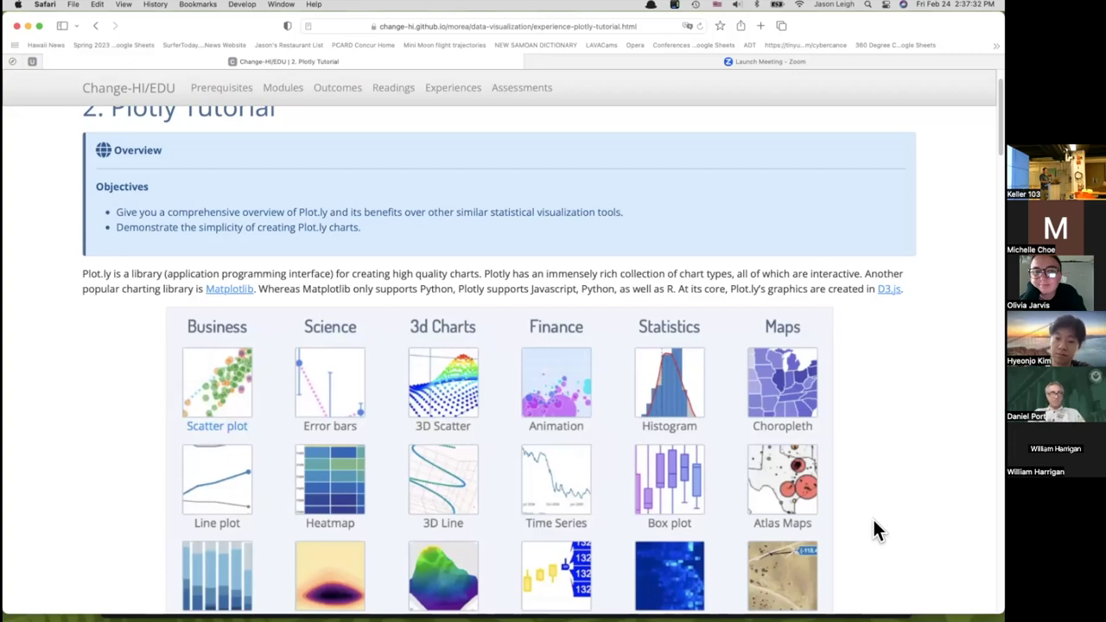
{"action": "scroll", "coordinate": [873, 519], "scroll_direction": "down", "scroll_amount": 1}
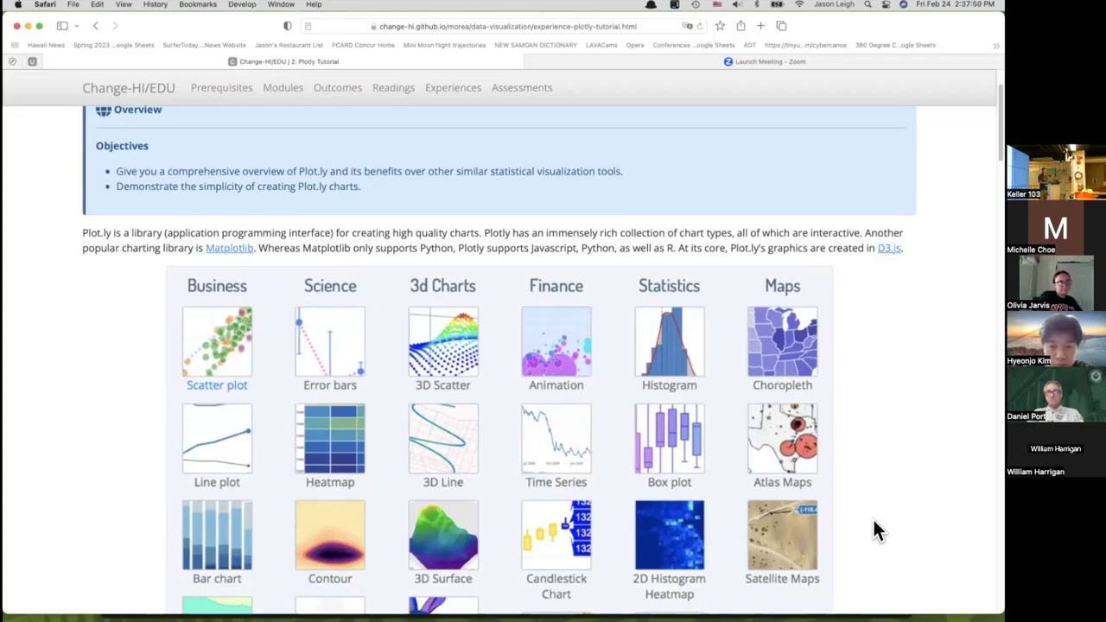
{"action": "scroll", "coordinate": [874, 521], "scroll_direction": "down", "scroll_amount": 3}
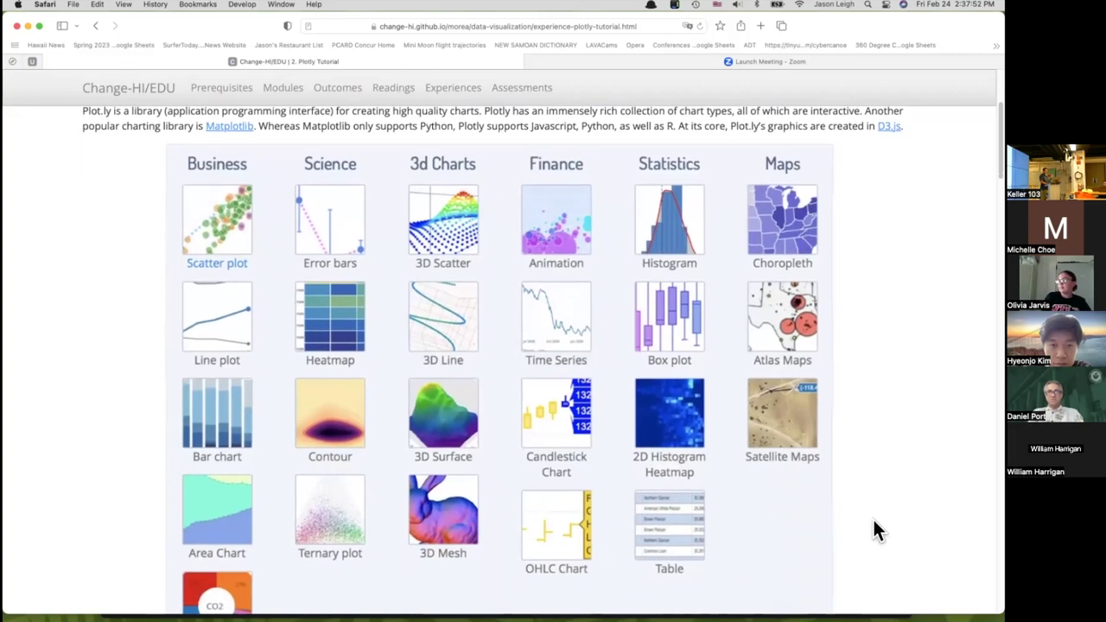
{"action": "scroll", "coordinate": [873, 521], "scroll_direction": "down", "scroll_amount": 2}
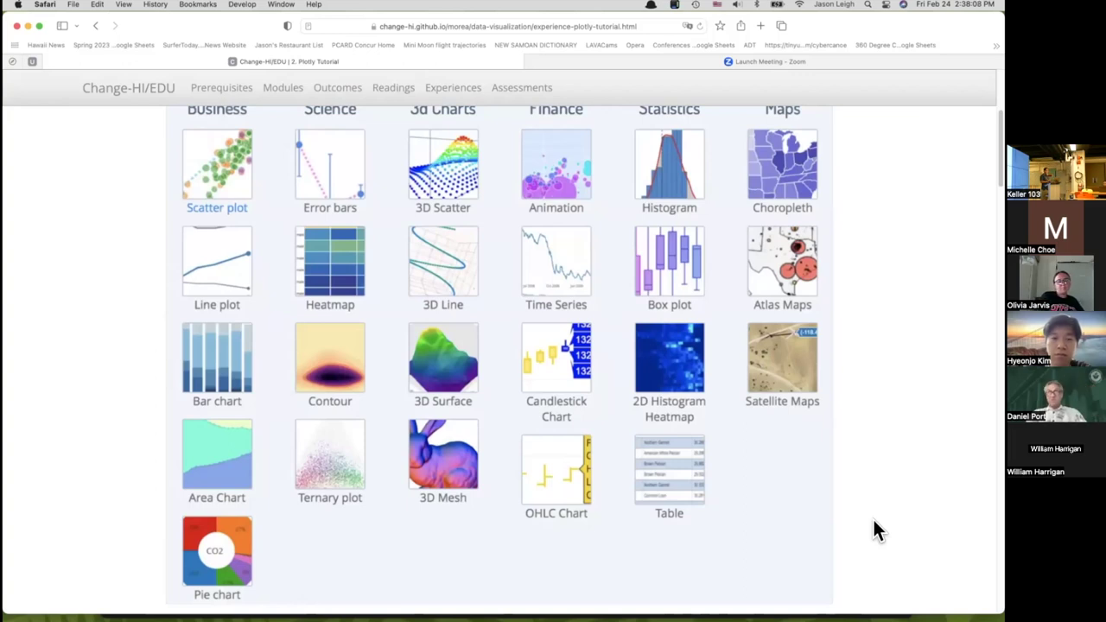
Scroll through the rest of the chart-type grid to the Chart Studio paragraph.
{"action": "scroll", "coordinate": [873, 520], "scroll_direction": "down", "scroll_amount": 1}
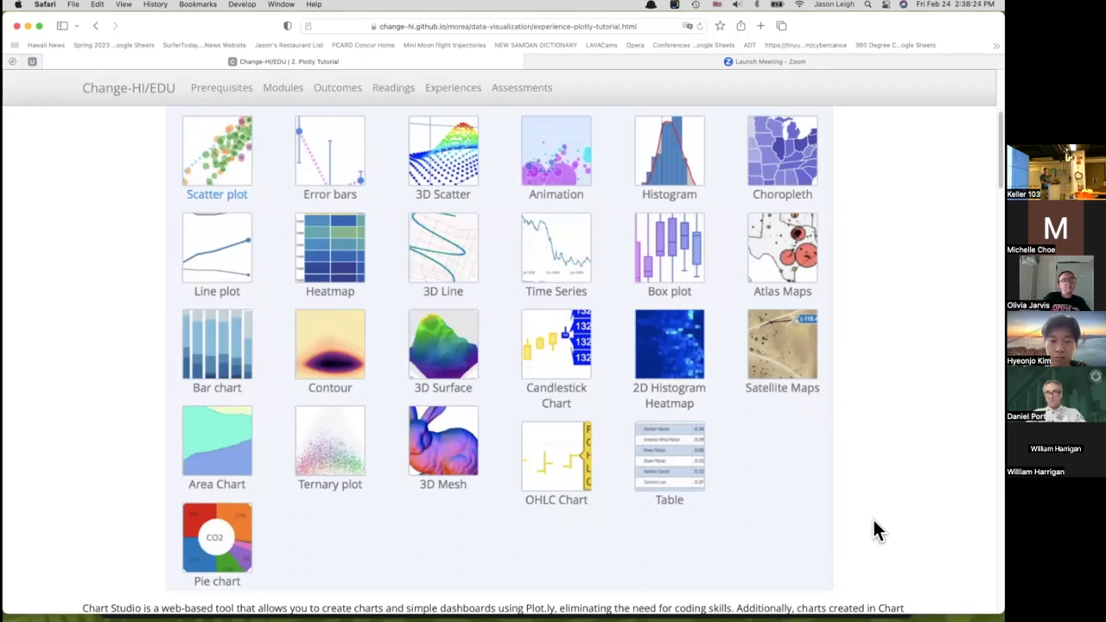
{"action": "scroll", "coordinate": [873, 521], "scroll_direction": "down", "scroll_amount": 3}
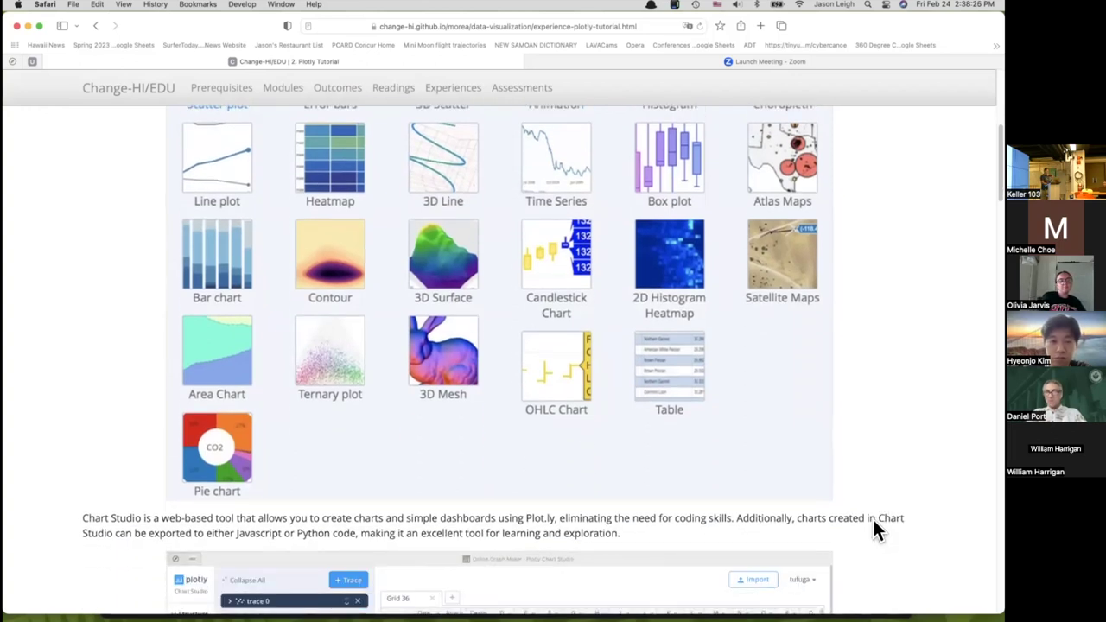
{"action": "scroll", "coordinate": [873, 521], "scroll_direction": "down", "scroll_amount": 1}
{"action": "scroll", "coordinate": [874, 521], "scroll_direction": "up", "scroll_amount": 5}
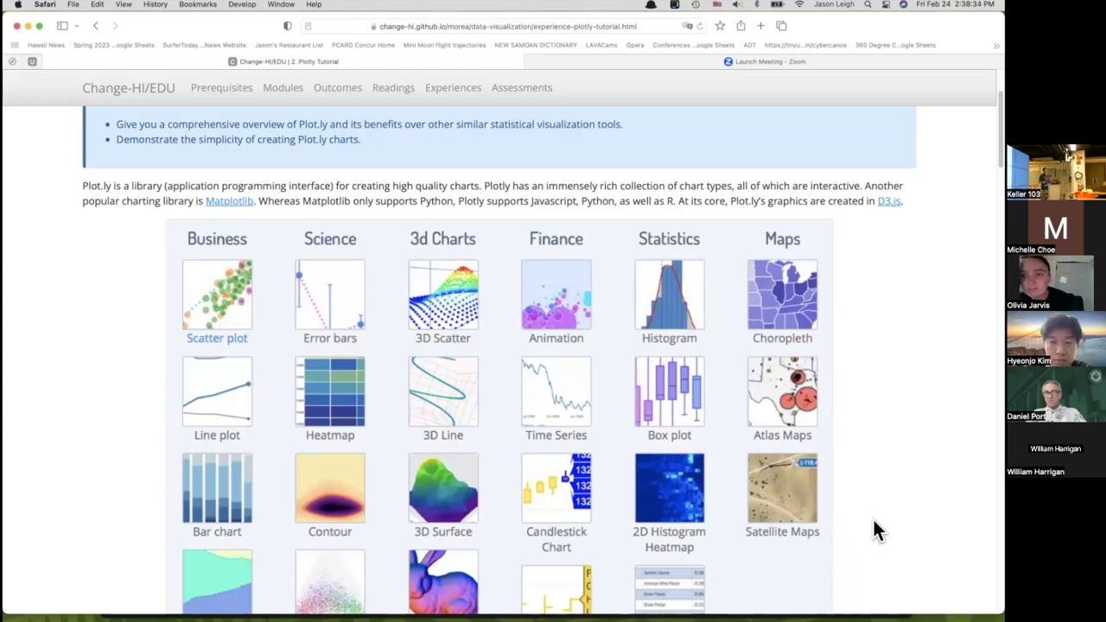
{"action": "scroll", "coordinate": [874, 523], "scroll_direction": "down", "scroll_amount": 8}
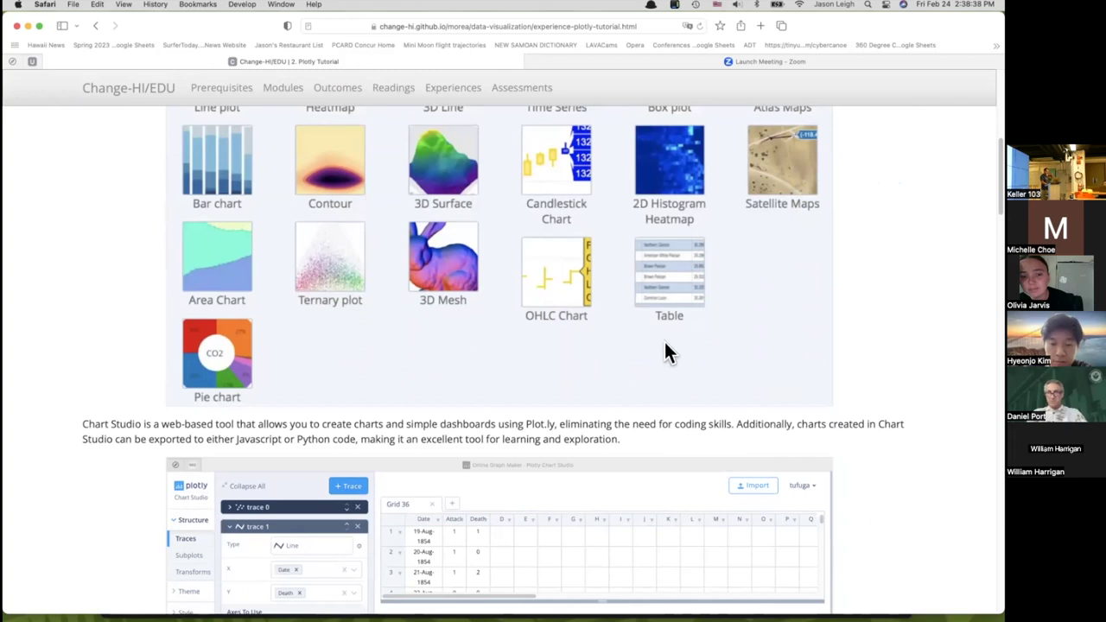
{"action": "scroll", "coordinate": [665, 350], "scroll_direction": "down", "scroll_amount": 2}
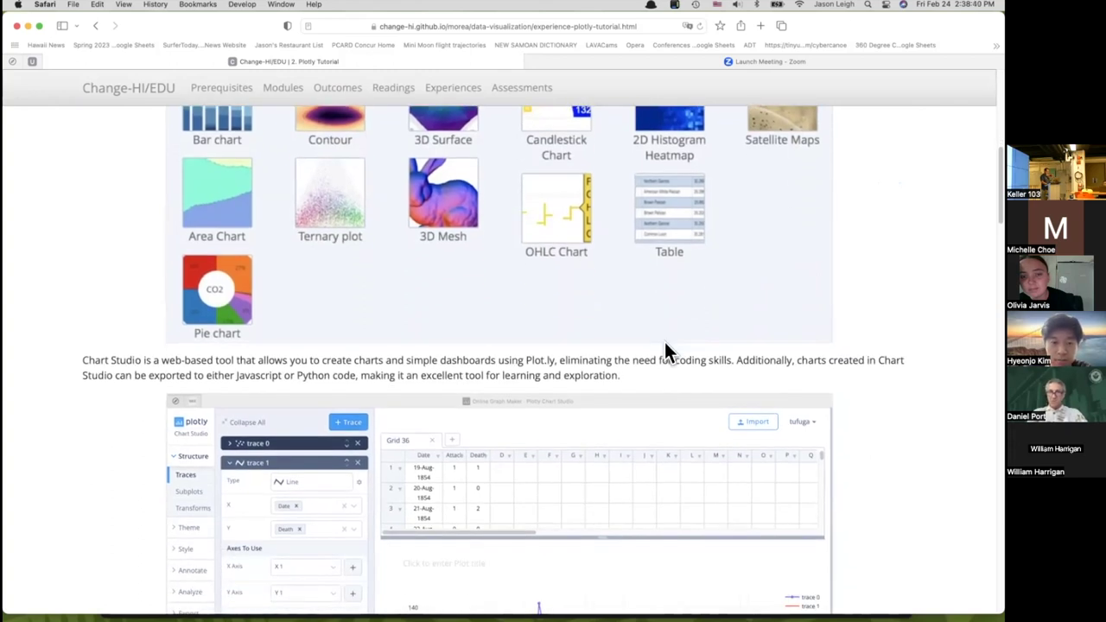
Highlight 'Chart Studio', then scroll on to the Dash paragraph and Plotly Express scatterplot code.
{"action": "scroll", "coordinate": [600, 281], "scroll_direction": "down", "scroll_amount": 1}
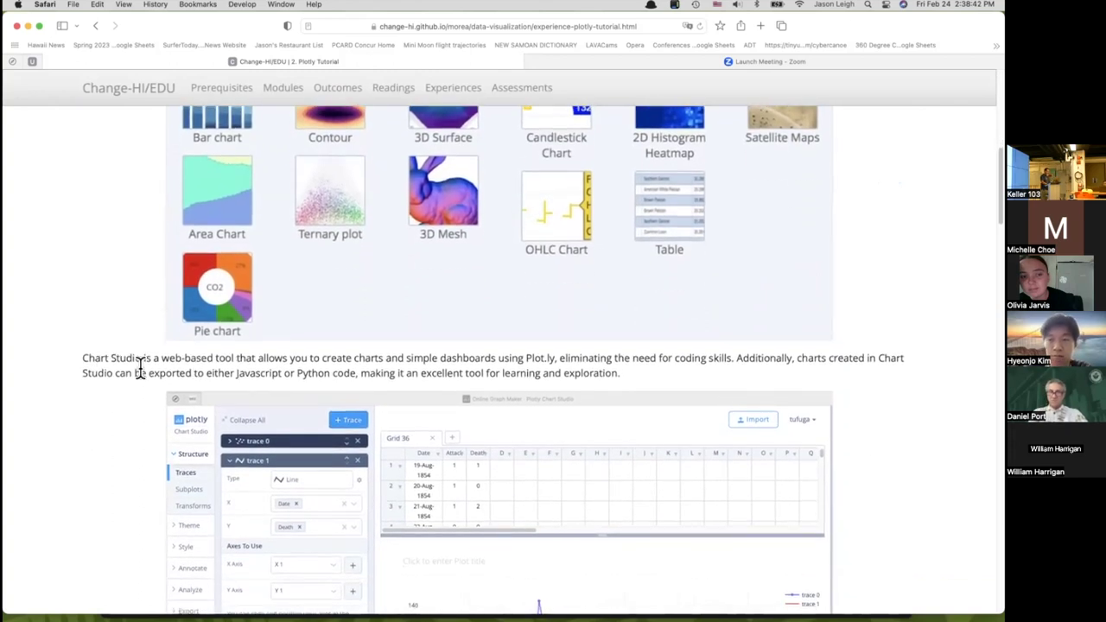
{"action": "left_click_drag", "start_coordinate": [142, 362], "coordinate": [61, 357]}
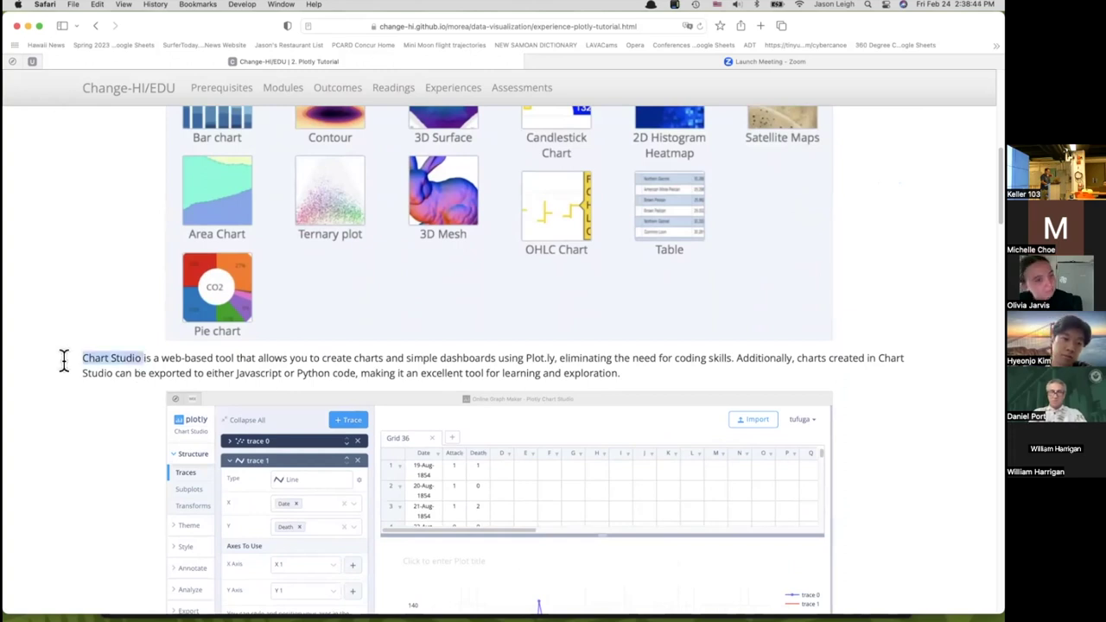
{"action": "scroll", "coordinate": [543, 350], "scroll_direction": "down", "scroll_amount": 4}
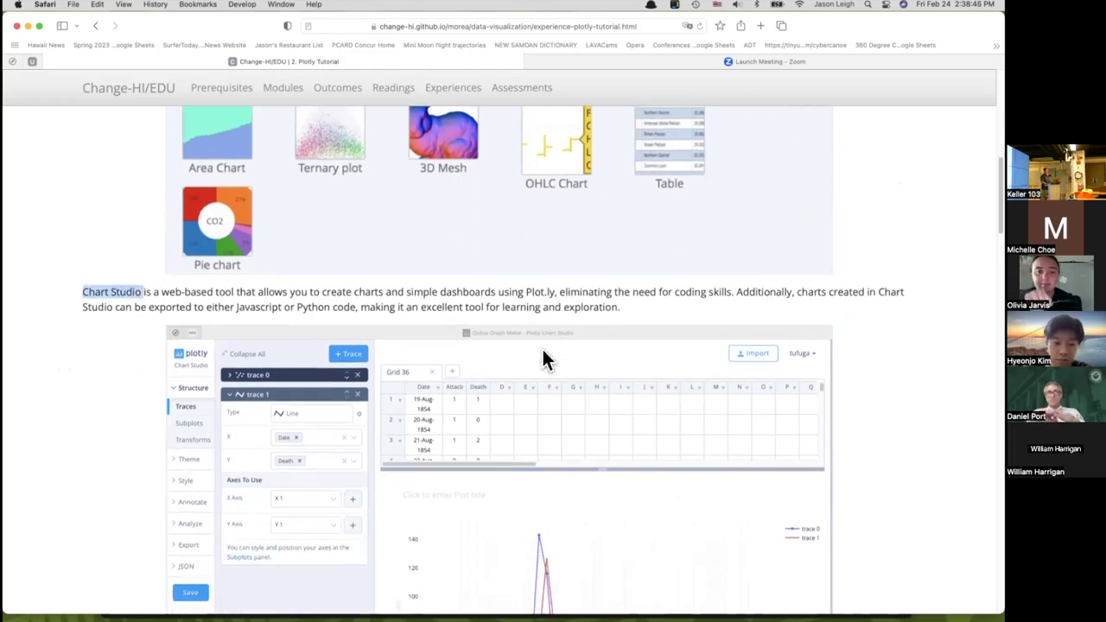
{"action": "scroll", "coordinate": [541, 346], "scroll_direction": "down", "scroll_amount": 4}
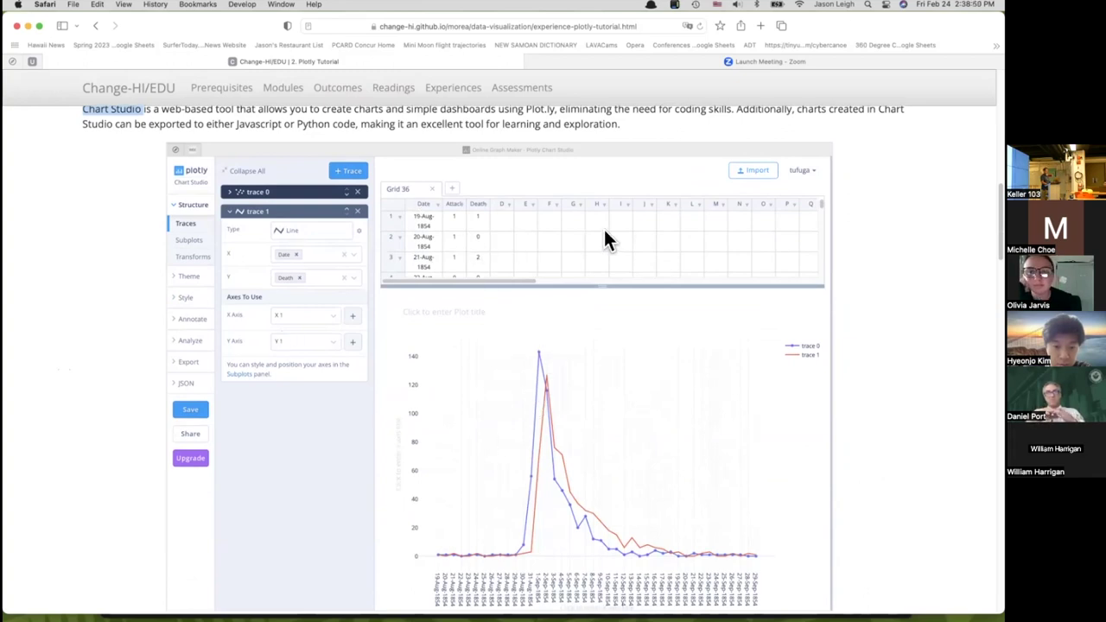
{"action": "scroll", "coordinate": [545, 422], "scroll_direction": "down", "scroll_amount": 3}
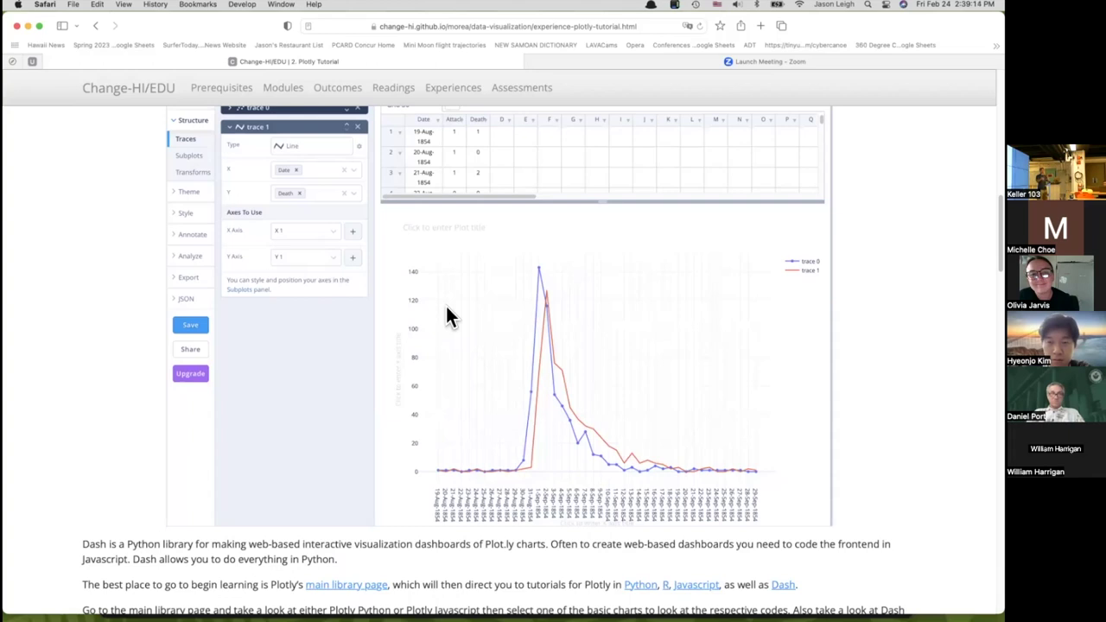
{"action": "scroll", "coordinate": [447, 309], "scroll_direction": "down", "scroll_amount": 2}
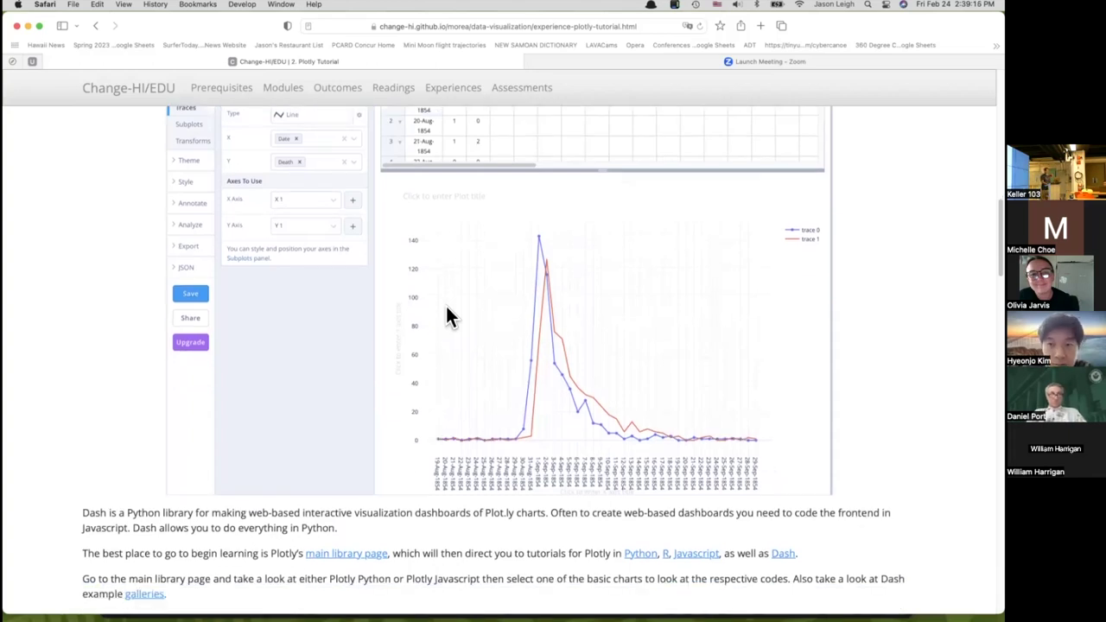
{"action": "scroll", "coordinate": [446, 317], "scroll_direction": "down", "scroll_amount": 8}
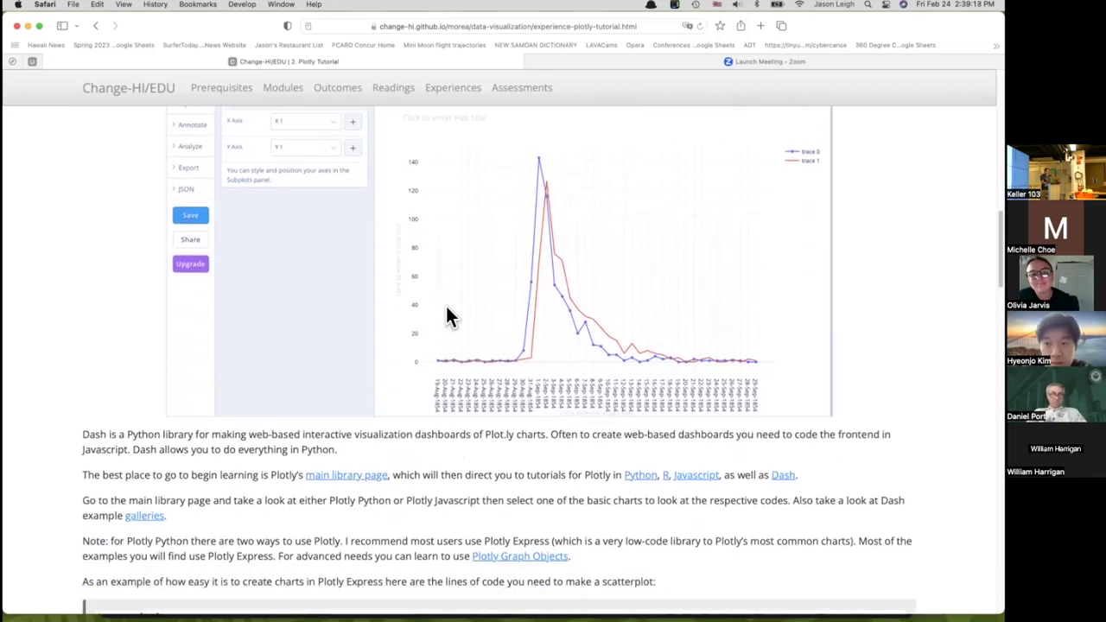
{"action": "scroll", "coordinate": [446, 316], "scroll_direction": "down", "scroll_amount": 5}
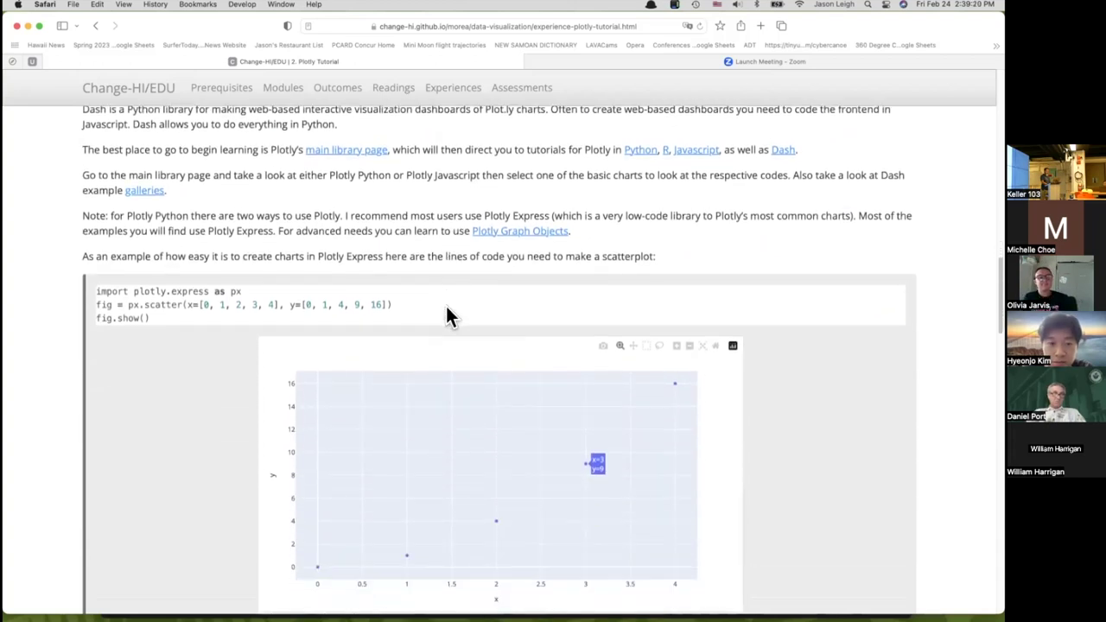
Select 'Dash is a' in the Dash paragraph and scroll back over the surrounding text.
{"action": "scroll", "coordinate": [445, 316], "scroll_direction": "up", "scroll_amount": 6}
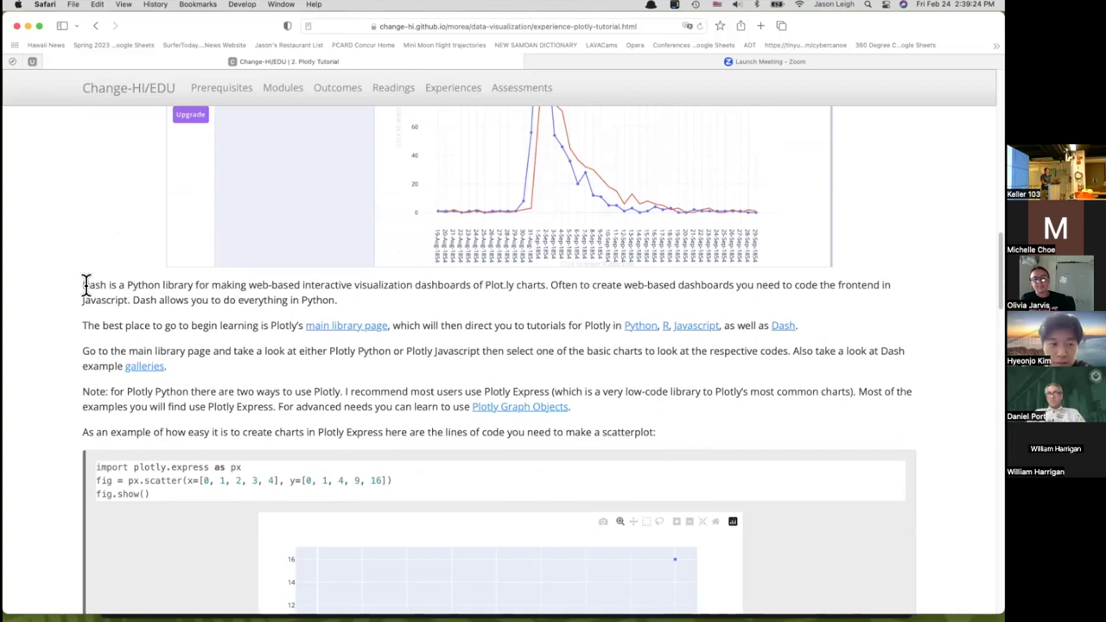
{"action": "left_click_drag", "start_coordinate": [85, 285], "coordinate": [126, 285]}
{"action": "scroll", "coordinate": [168, 316], "scroll_direction": "up", "scroll_amount": 3}
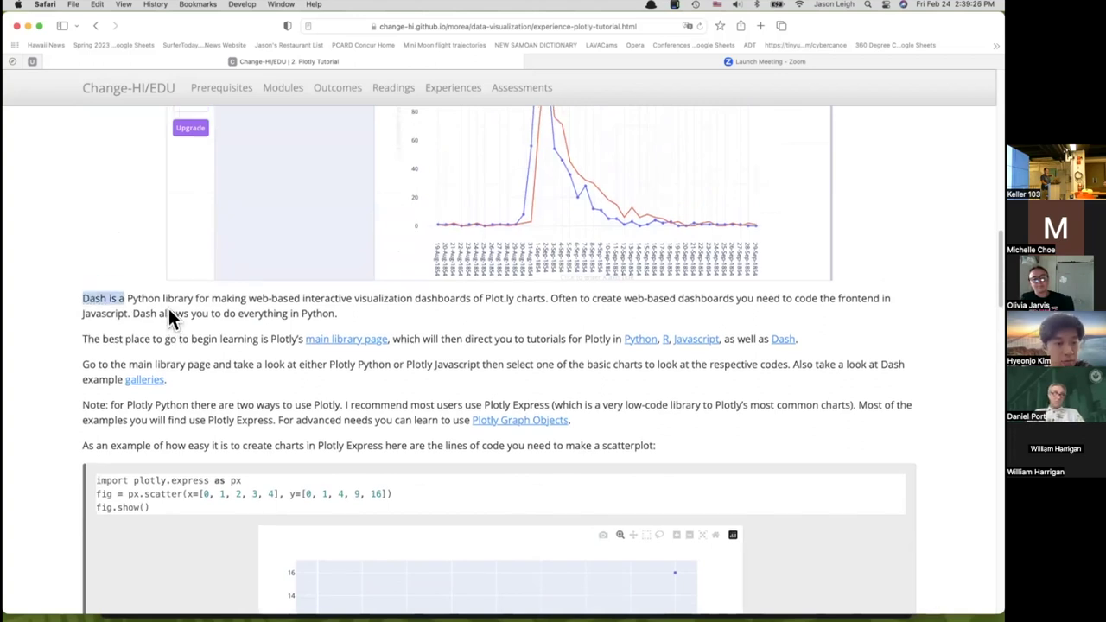
{"action": "scroll", "coordinate": [168, 320], "scroll_direction": "up", "scroll_amount": 1}
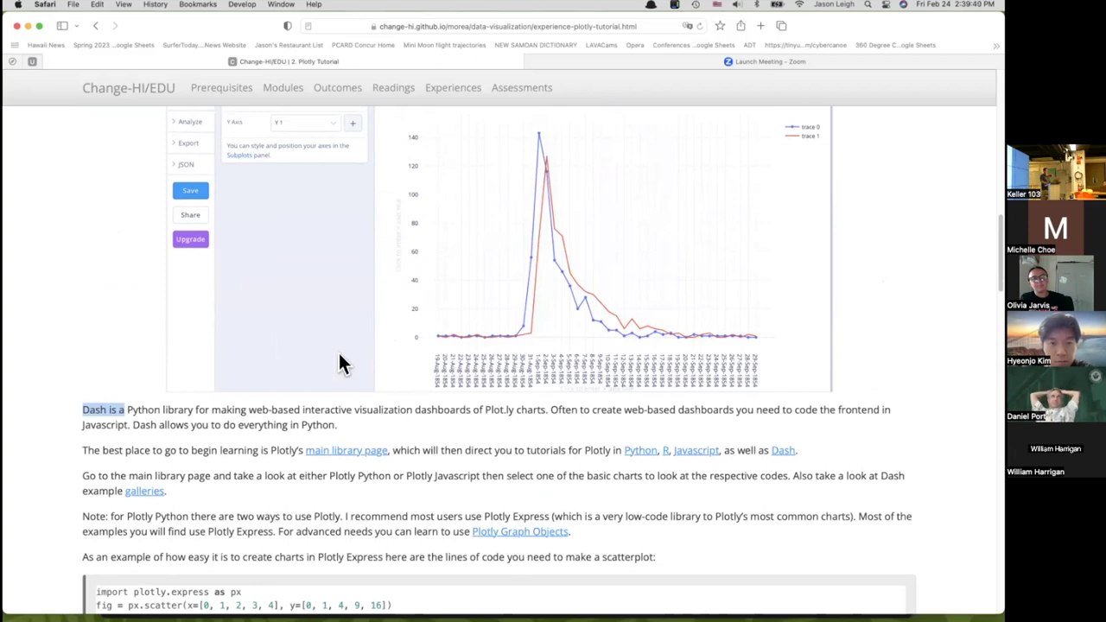
{"action": "scroll", "coordinate": [339, 356], "scroll_direction": "down", "scroll_amount": 2}
{"action": "scroll", "coordinate": [338, 351], "scroll_direction": "down", "scroll_amount": 7}
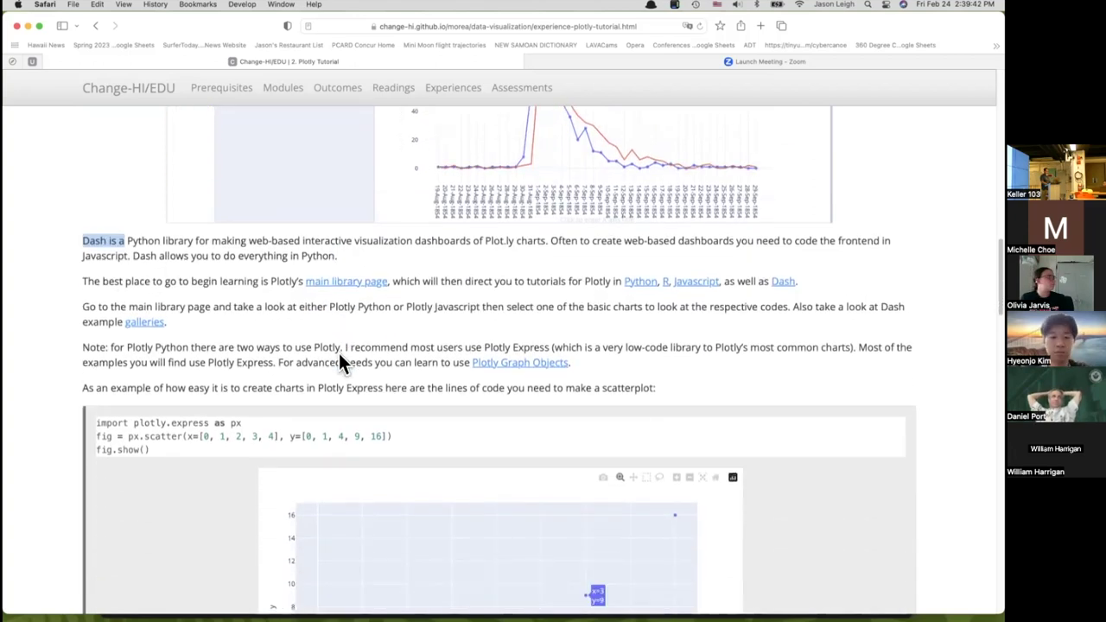
{"action": "scroll", "coordinate": [338, 351], "scroll_direction": "down", "scroll_amount": 2}
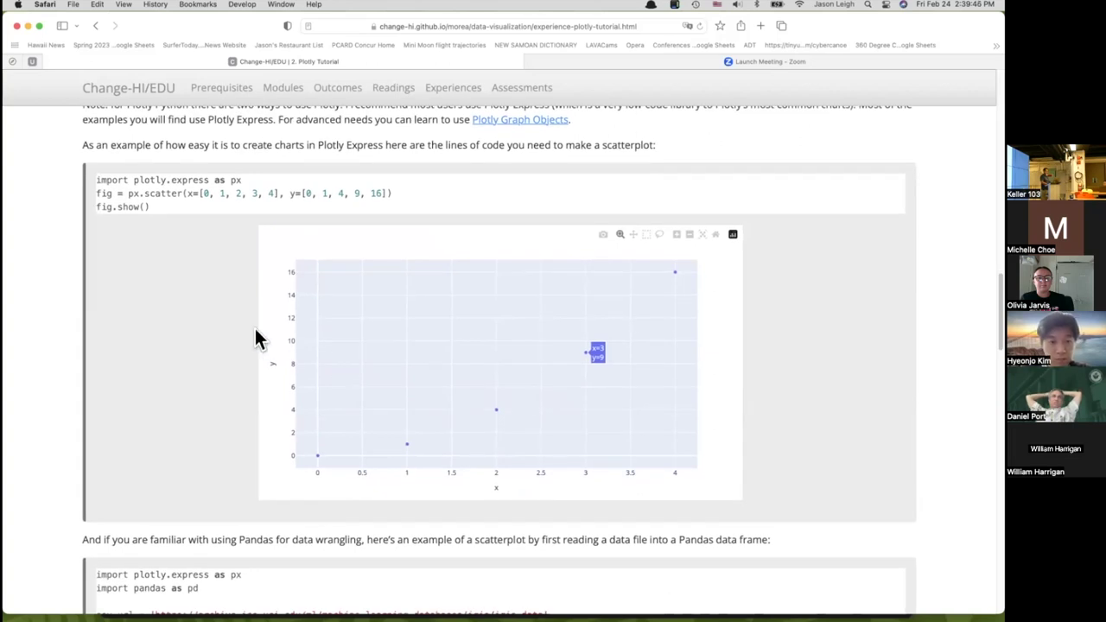
{"action": "scroll", "coordinate": [255, 331], "scroll_direction": "up", "scroll_amount": 1}
{"action": "scroll", "coordinate": [256, 331], "scroll_direction": "up", "scroll_amount": 2}
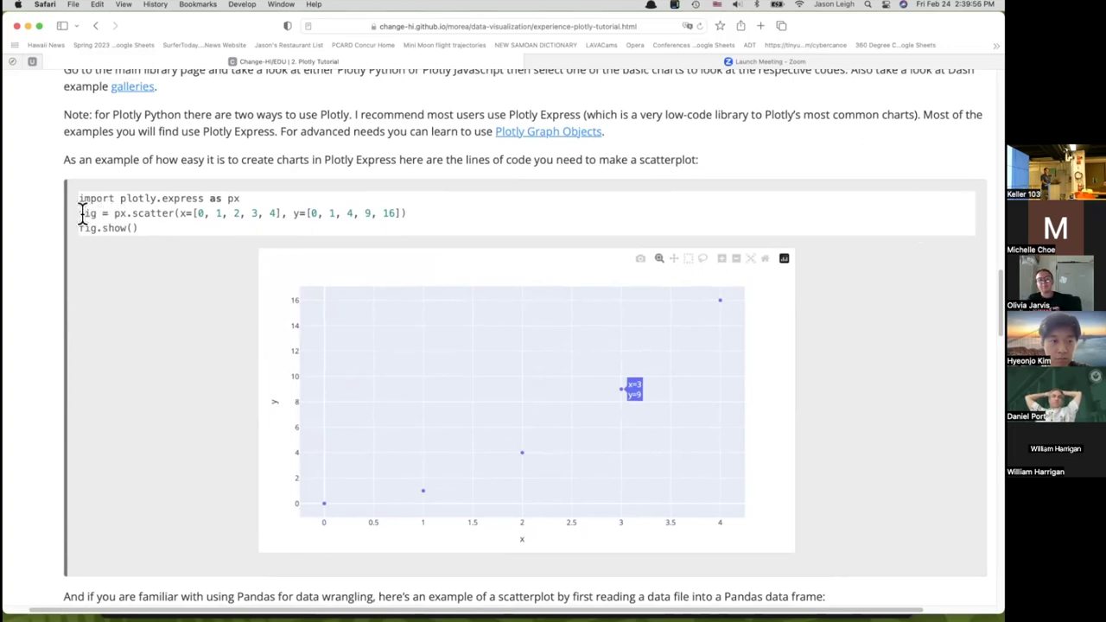
Select the fig = px.scatter code line and scroll down to the Pandas iris example.
{"action": "triple_click", "coordinate": [112, 214]}
{"action": "left_click_drag", "start_coordinate": [204, 225], "coordinate": [240, 222]}
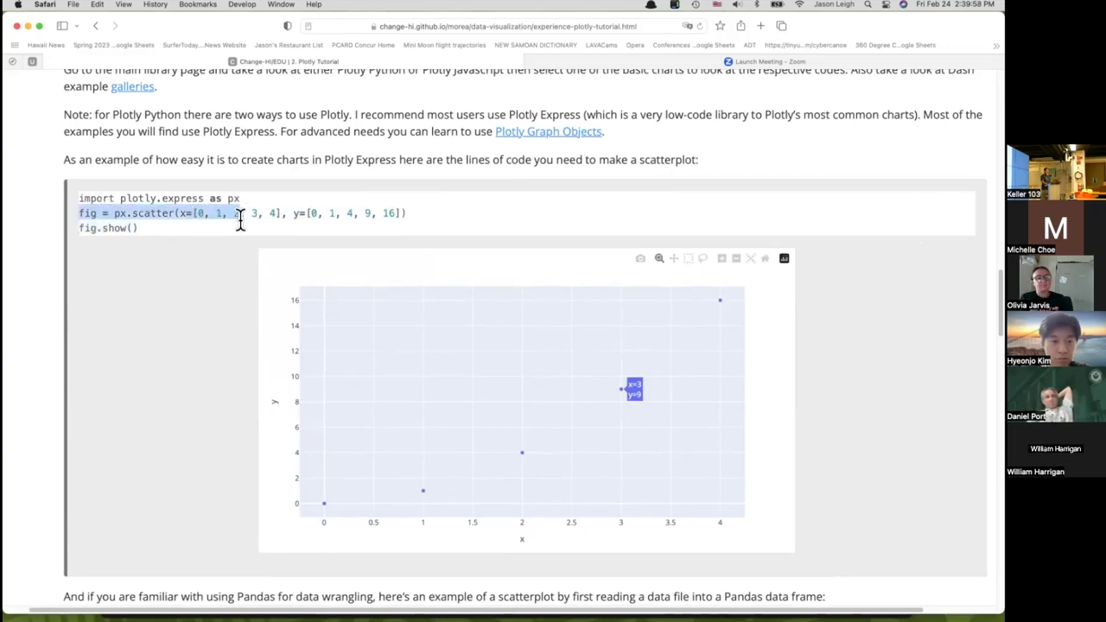
{"action": "scroll", "coordinate": [147, 242], "scroll_direction": "down", "scroll_amount": 1}
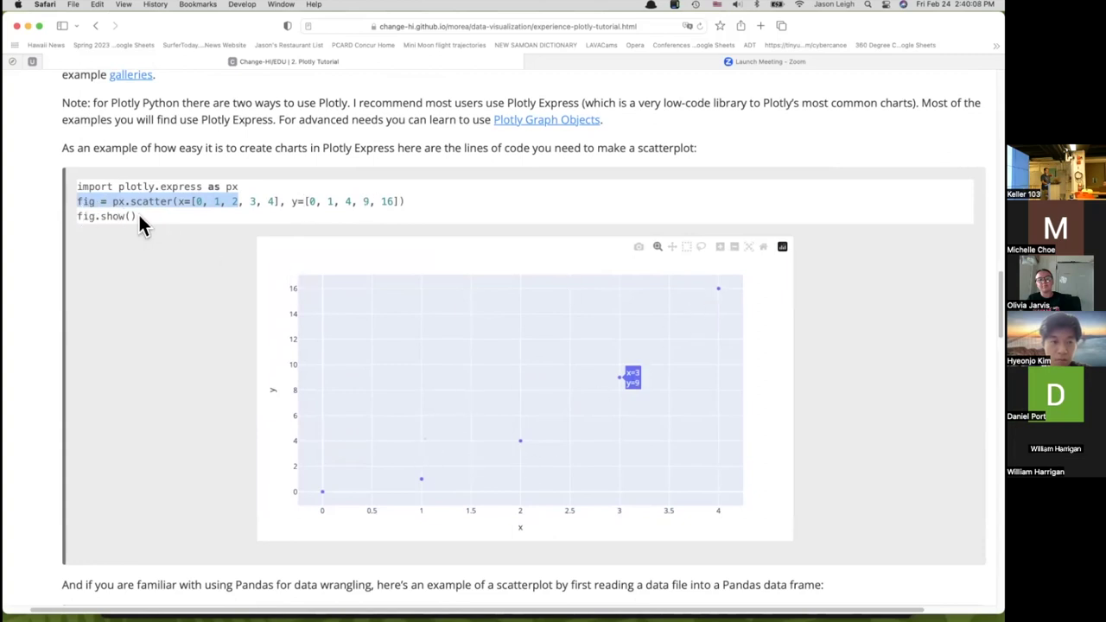
{"action": "scroll", "coordinate": [196, 318], "scroll_direction": "down", "scroll_amount": 5}
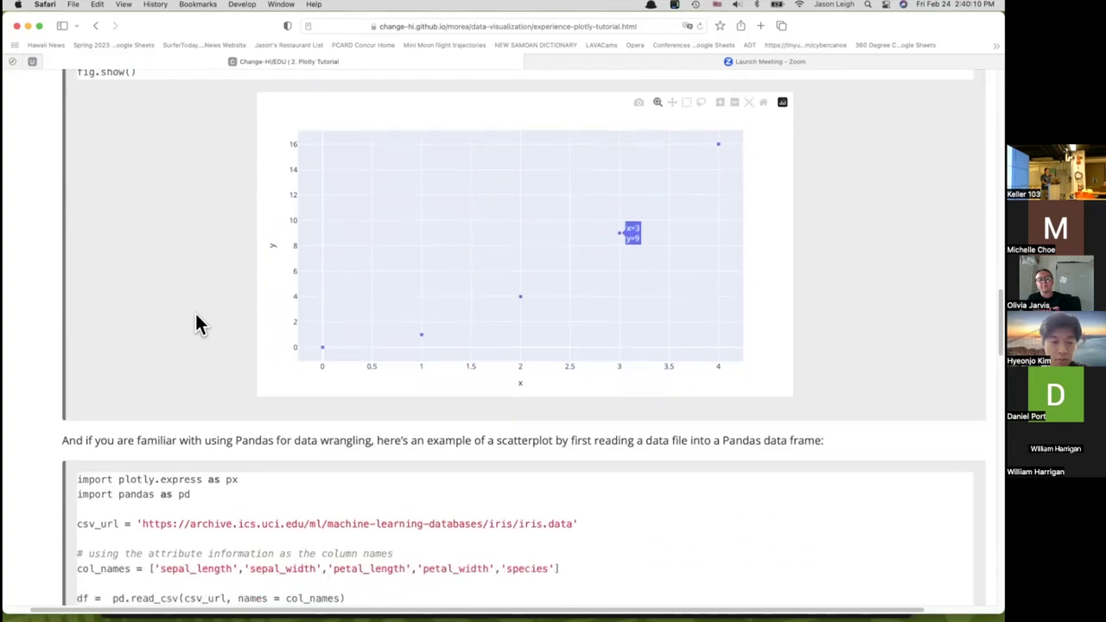
Highlight the end of the csv_url line in the Pandas iris code.
{"action": "scroll", "coordinate": [196, 323], "scroll_direction": "down", "scroll_amount": 4}
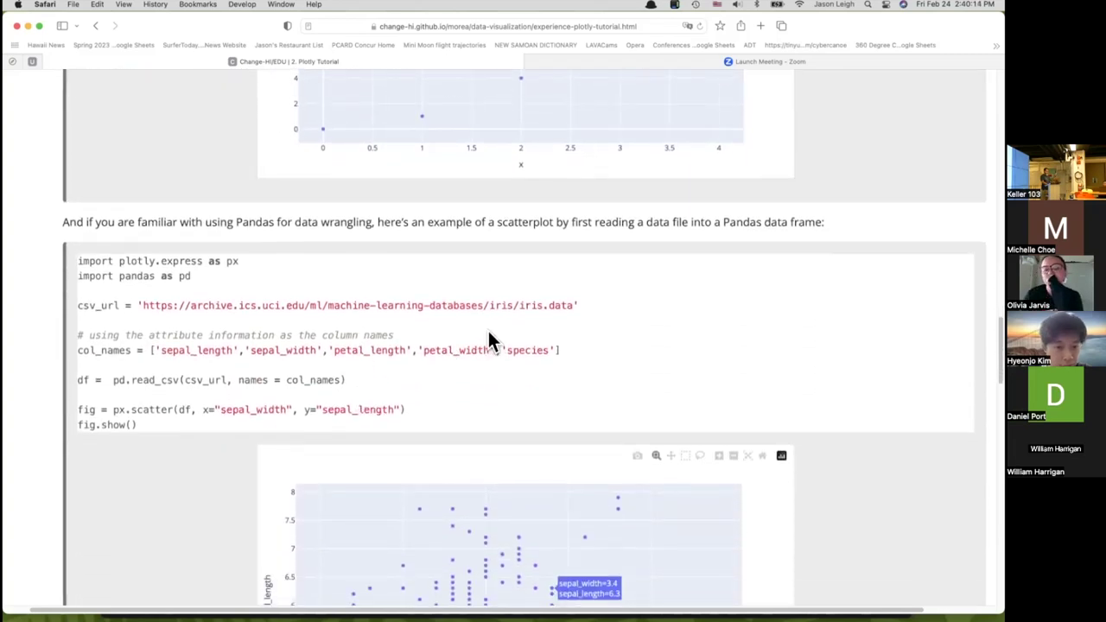
{"action": "scroll", "coordinate": [602, 319], "scroll_direction": "down", "scroll_amount": 1}
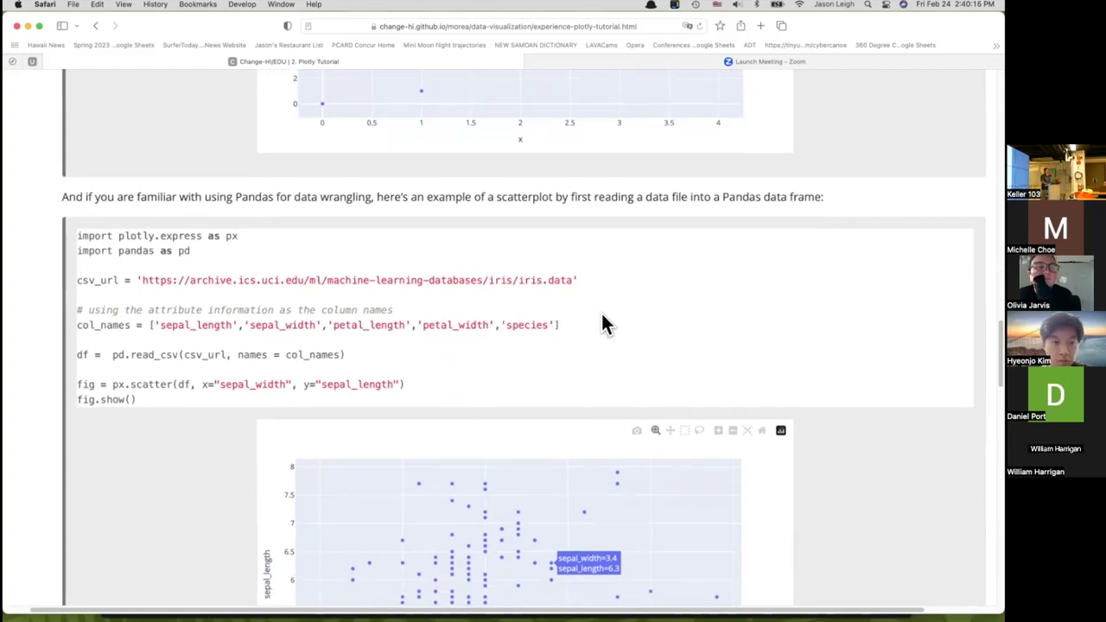
{"action": "left_click_drag", "start_coordinate": [599, 278], "coordinate": [279, 296]}
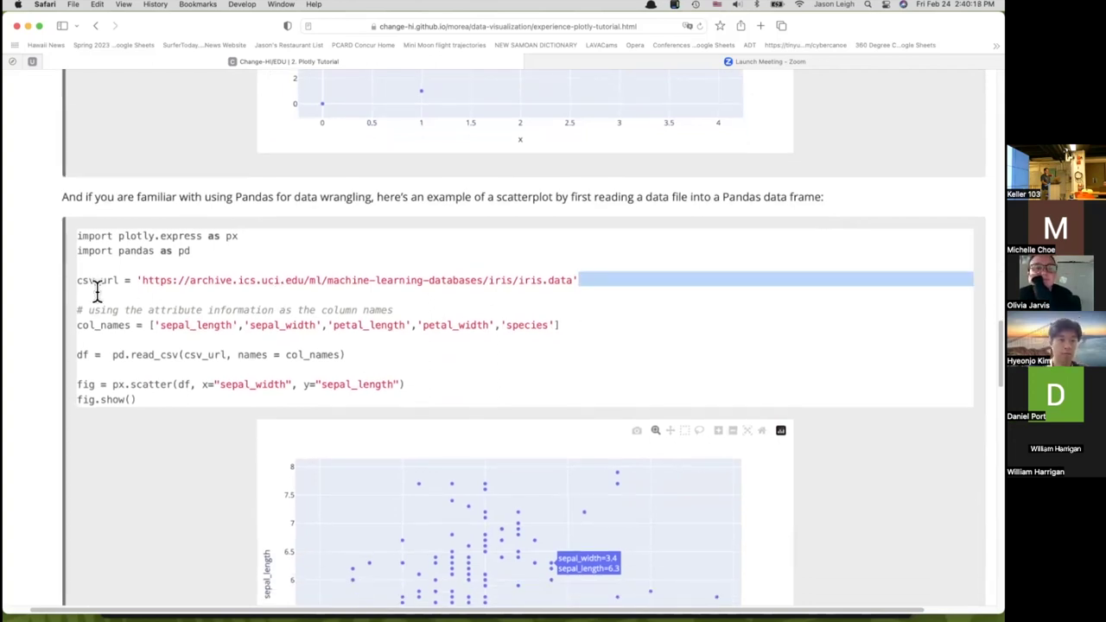
{"action": "left_click", "coordinate": [175, 296]}
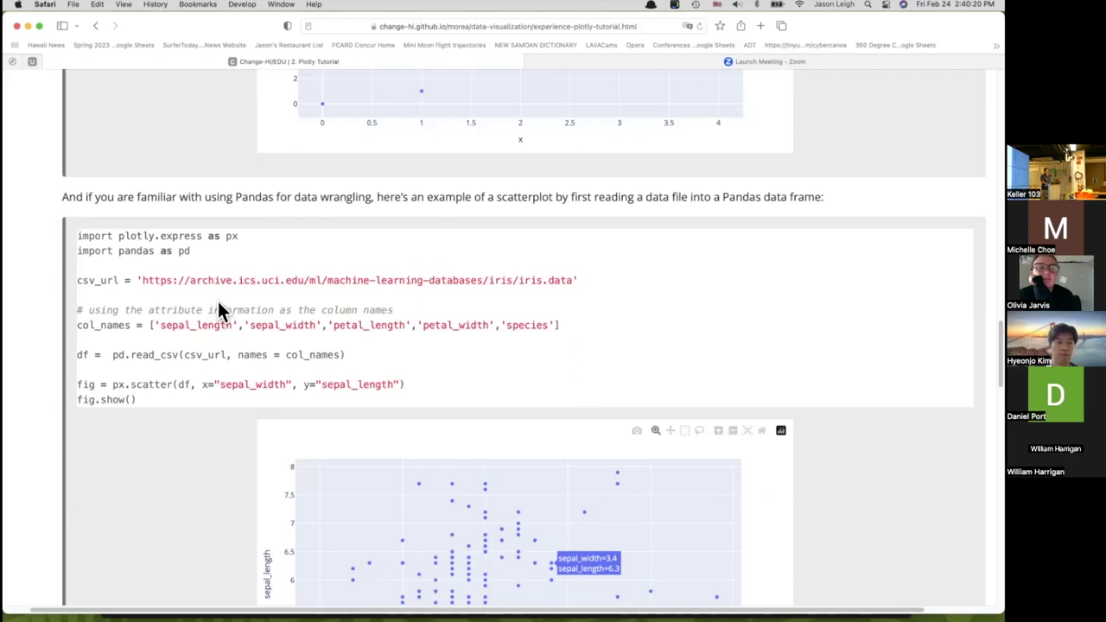
{"action": "scroll", "coordinate": [219, 313], "scroll_direction": "down", "scroll_amount": 1}
Pick out the pd.read_csv call and archive.ics.uci.edu host, then reach the scatter_matrix example.
{"action": "left_click_drag", "start_coordinate": [346, 338], "coordinate": [96, 341]}
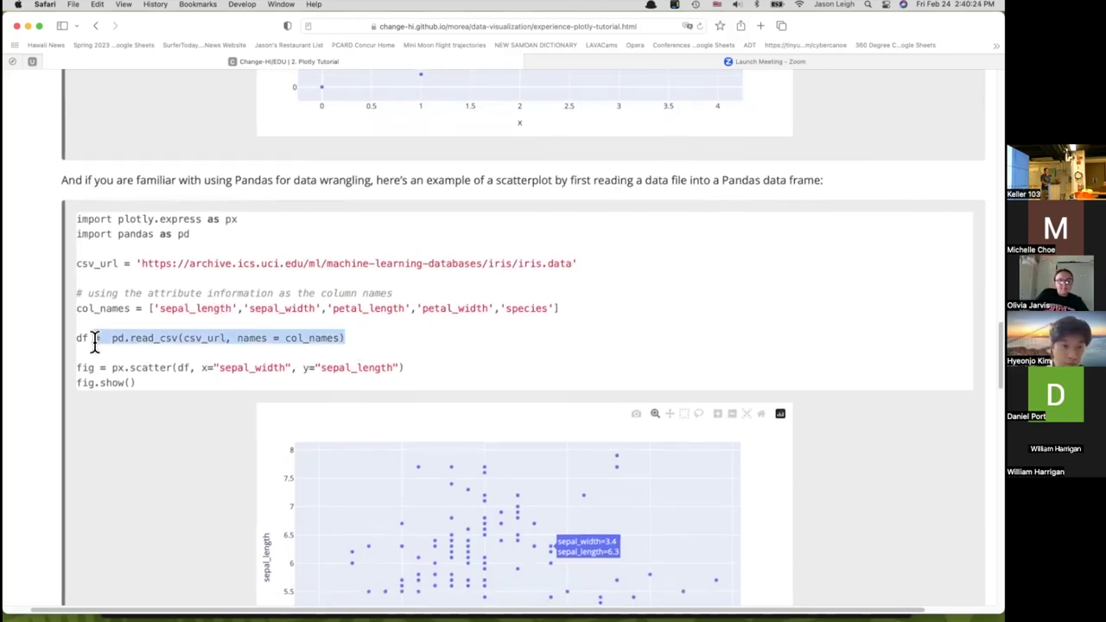
{"action": "double_click", "coordinate": [239, 263]}
{"action": "scroll", "coordinate": [276, 317], "scroll_direction": "down", "scroll_amount": 2}
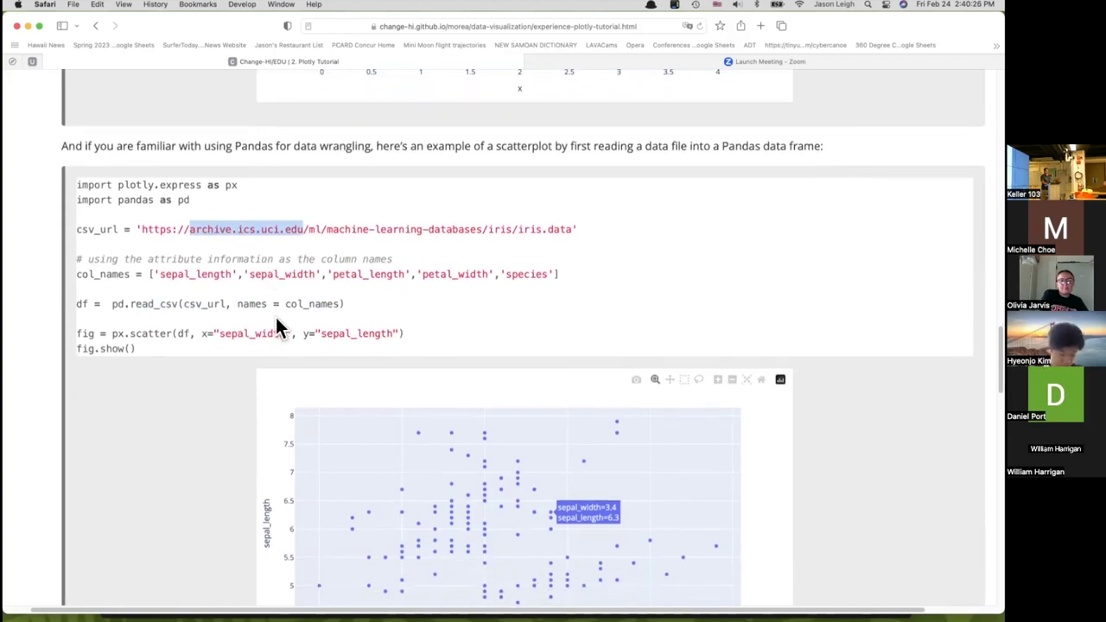
{"action": "scroll", "coordinate": [414, 274], "scroll_direction": "down", "scroll_amount": 1}
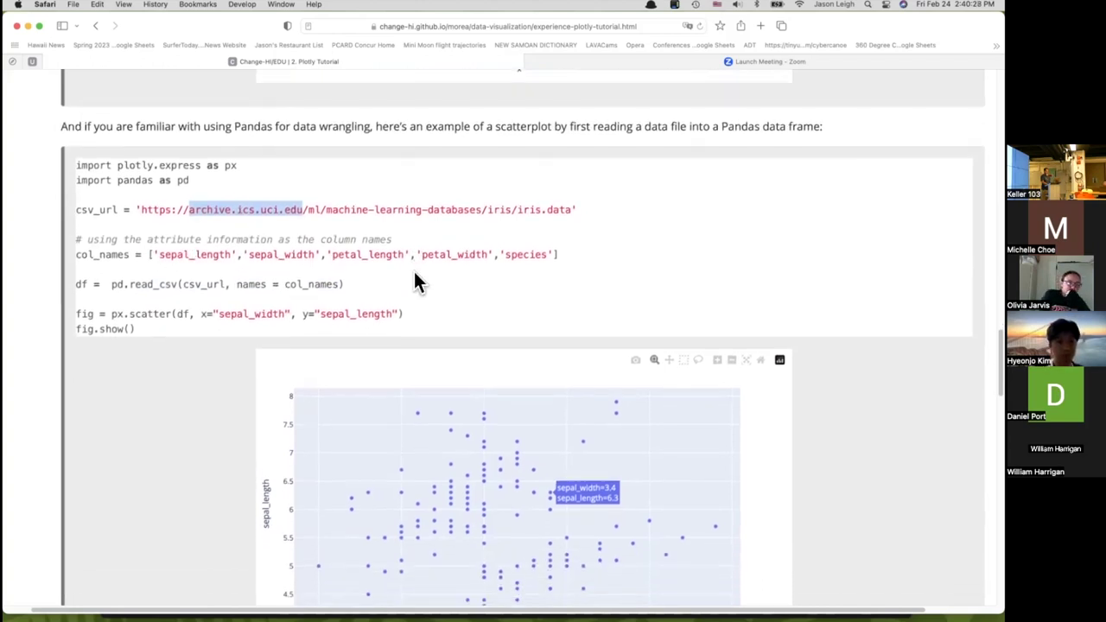
{"action": "left_click_drag", "start_coordinate": [417, 315], "coordinate": [111, 313]}
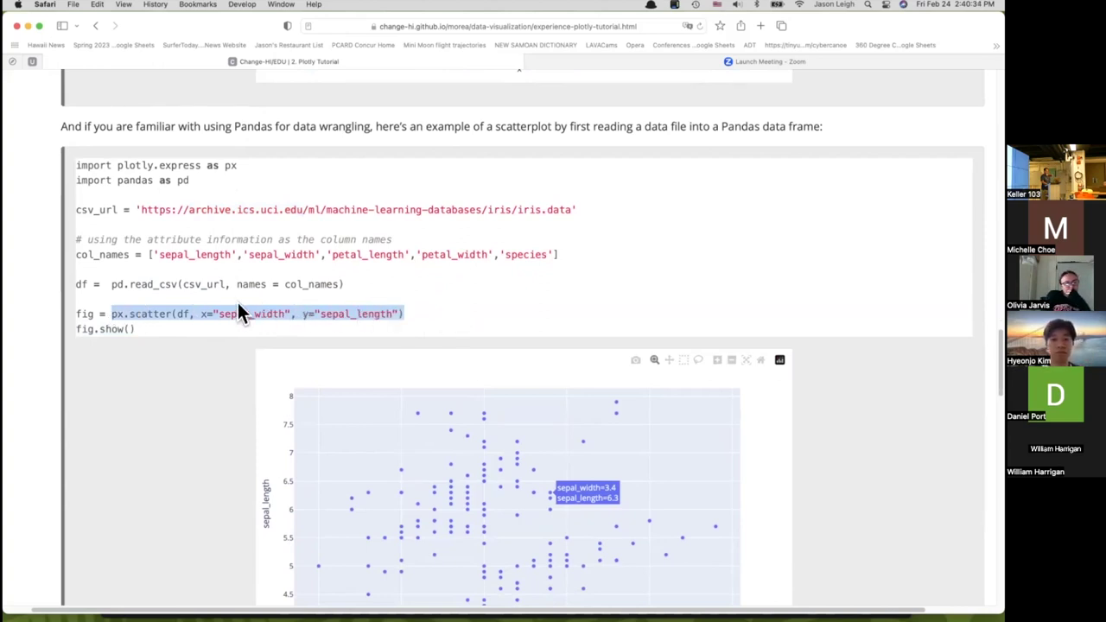
{"action": "scroll", "coordinate": [436, 281], "scroll_direction": "down", "scroll_amount": 3}
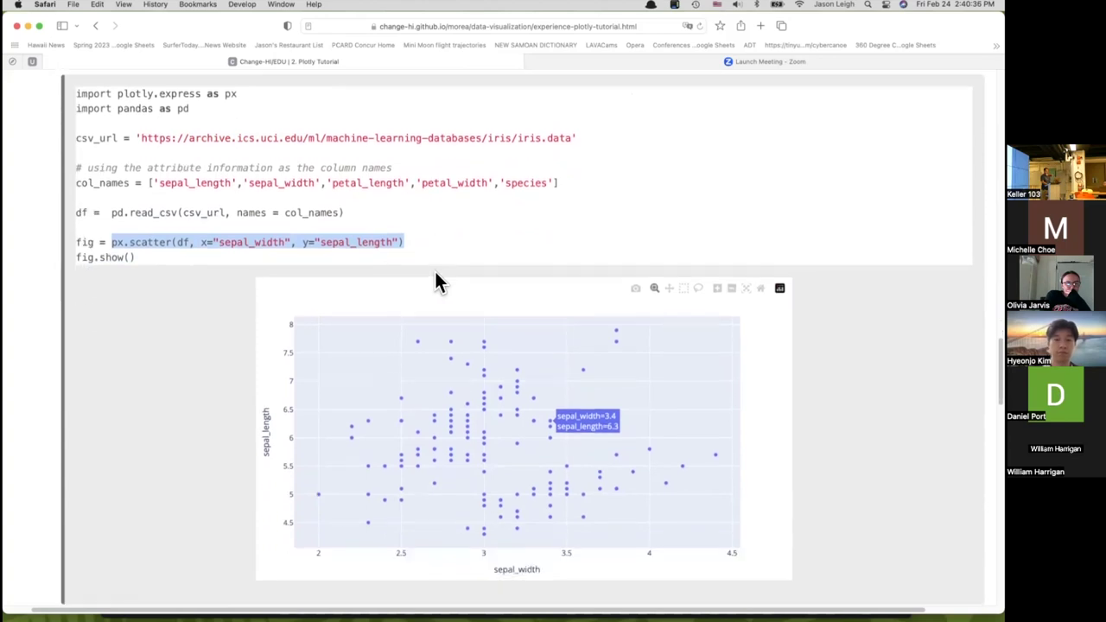
{"action": "scroll", "coordinate": [520, 364], "scroll_direction": "down", "scroll_amount": 8}
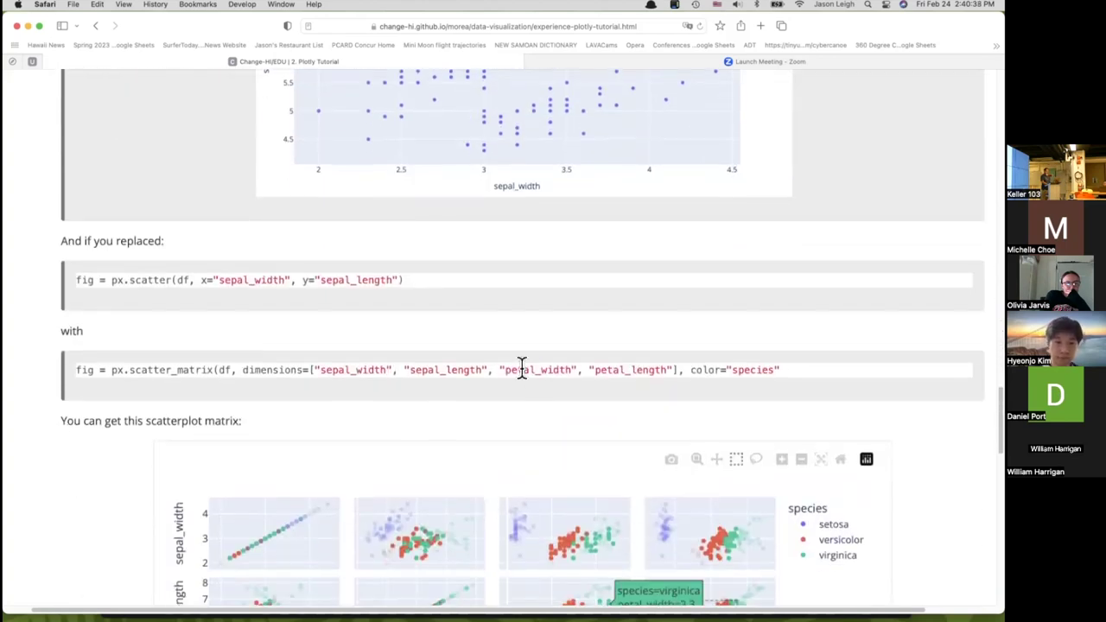
Scroll to the 'Lastly...' paragraph and PythonAnywhere video, then move Safari aside.
{"action": "scroll", "coordinate": [520, 364], "scroll_direction": "down", "scroll_amount": 5}
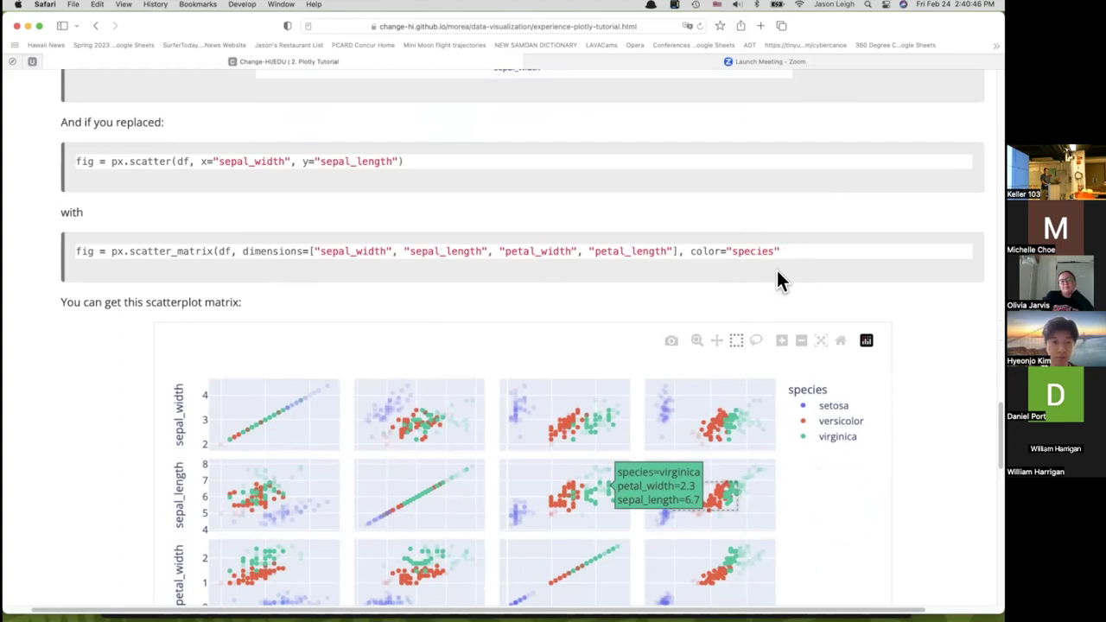
{"action": "scroll", "coordinate": [777, 276], "scroll_direction": "down", "scroll_amount": 10}
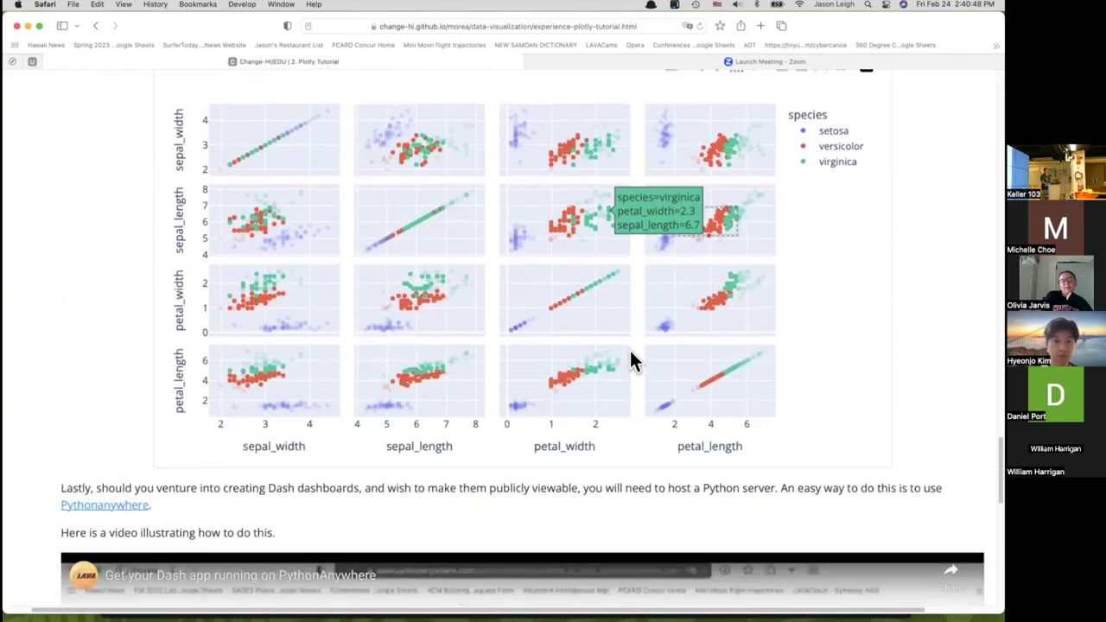
{"action": "scroll", "coordinate": [631, 353], "scroll_direction": "down", "scroll_amount": 3}
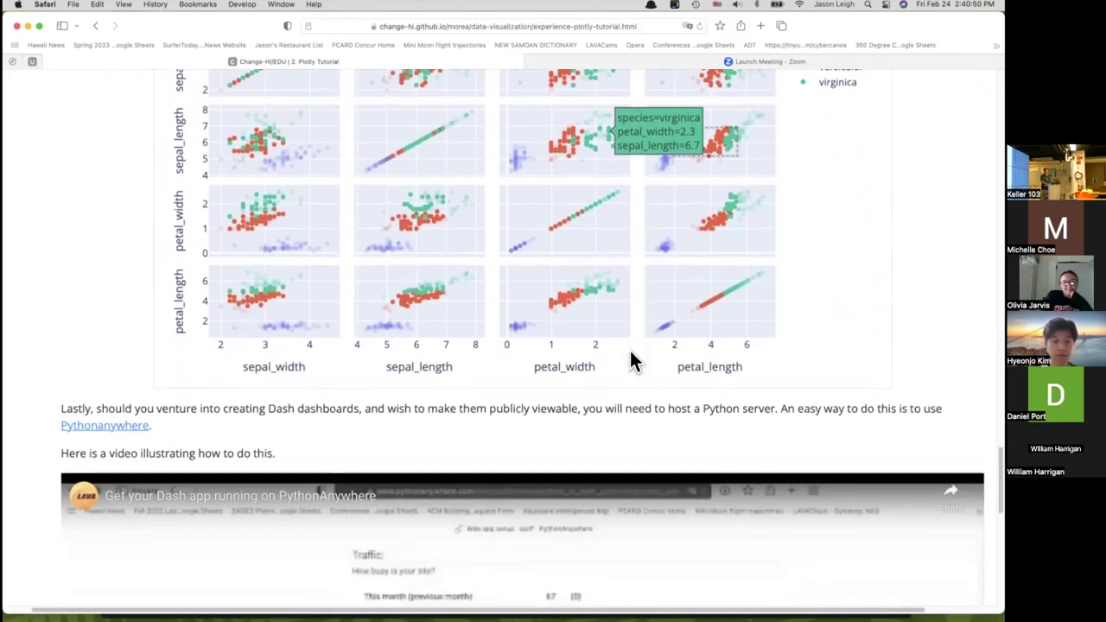
{"action": "scroll", "coordinate": [633, 361], "scroll_direction": "down", "scroll_amount": 1}
{"action": "scroll", "coordinate": [630, 350], "scroll_direction": "up", "scroll_amount": 2}
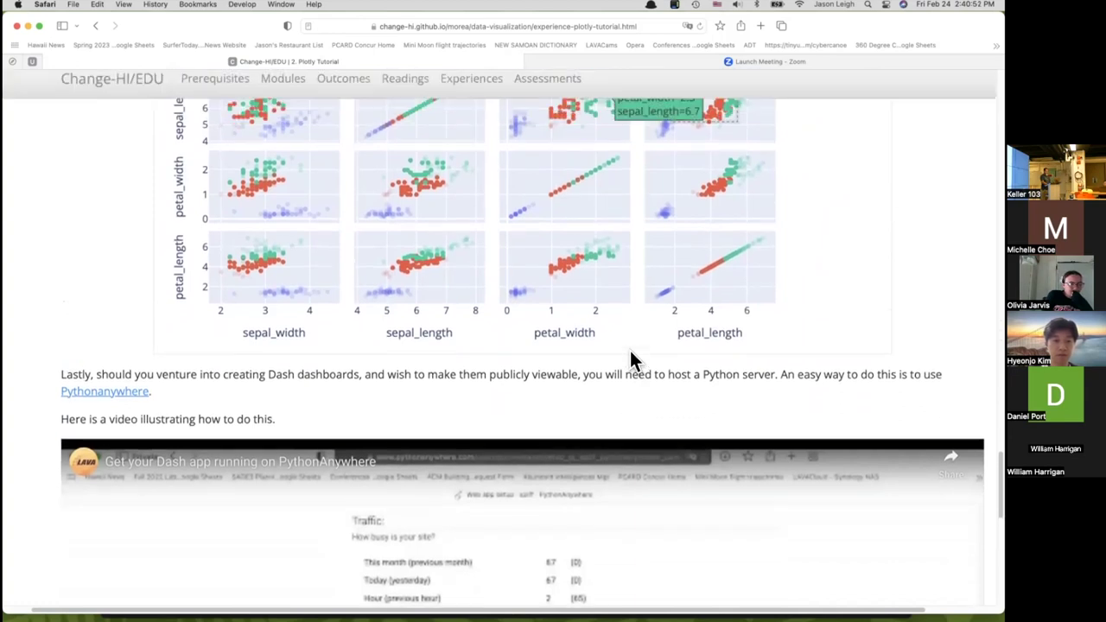
{"action": "left_click_drag", "start_coordinate": [821, 25], "coordinate": [628, 214]}
Bring SAGE3 forward, enlarge it, and add a KernelDashboard near the board's top.
{"action": "left_click", "coordinate": [636, 147]}
{"action": "left_click_drag", "start_coordinate": [636, 148], "coordinate": [541, 36]}
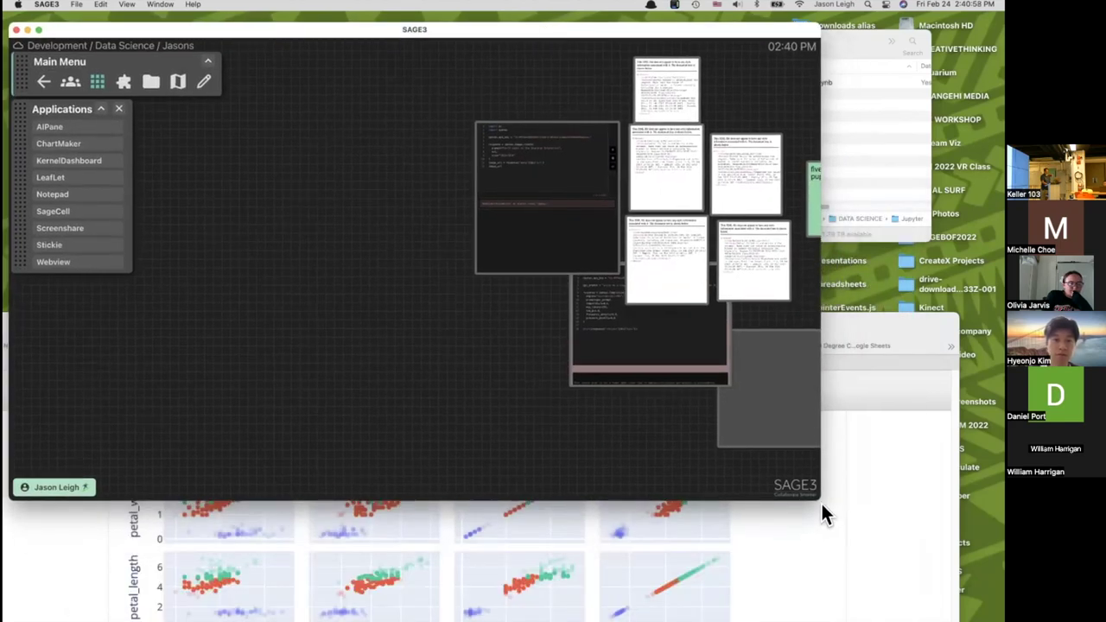
{"action": "left_click_drag", "start_coordinate": [816, 499], "coordinate": [993, 617]}
{"action": "scroll", "coordinate": [625, 380], "scroll_direction": "left", "scroll_amount": 10}
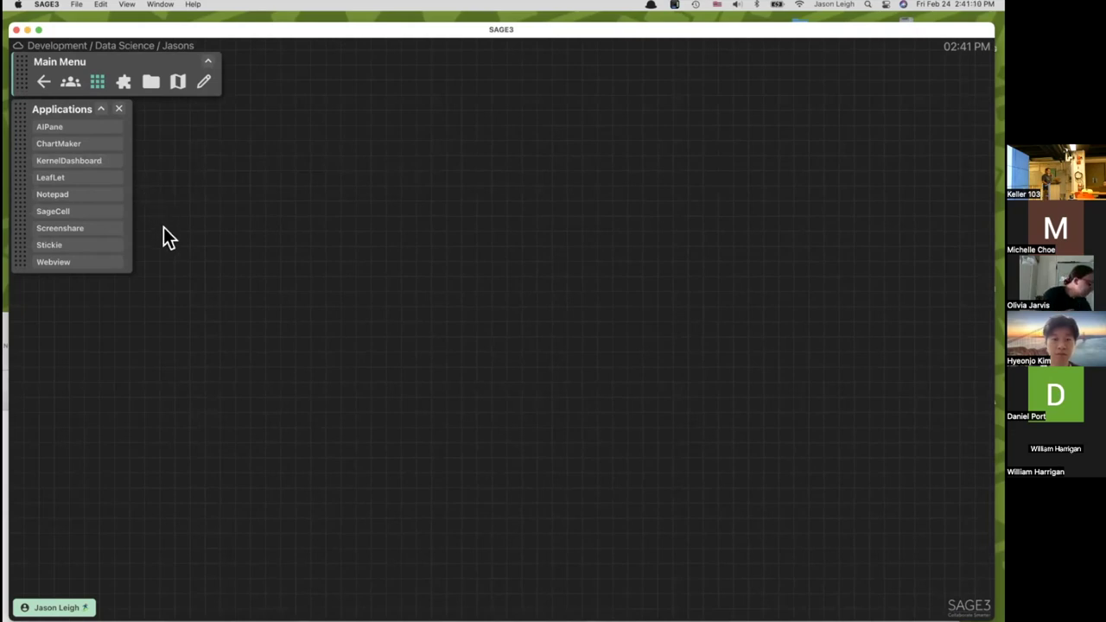
{"action": "left_click", "coordinate": [93, 163]}
{"action": "left_click_drag", "start_coordinate": [521, 275], "coordinate": [424, 116]}
Create a Python kernel aliased with the user's name and open a code cell for it.
{"action": "left_click", "coordinate": [463, 186]}
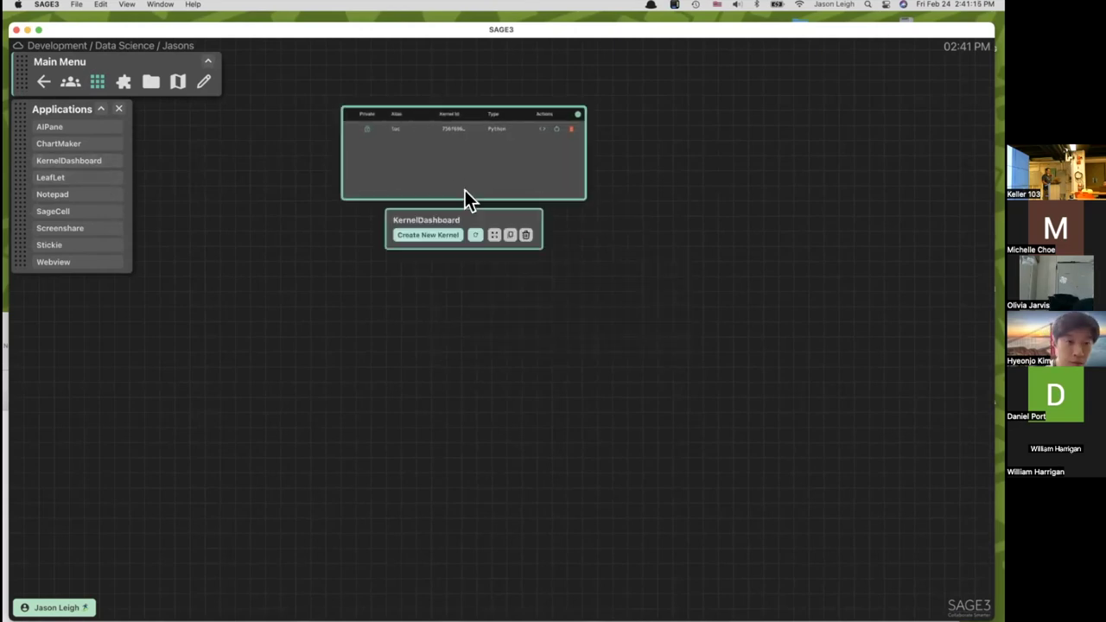
{"action": "left_click", "coordinate": [437, 234]}
{"action": "left_click", "coordinate": [462, 341]}
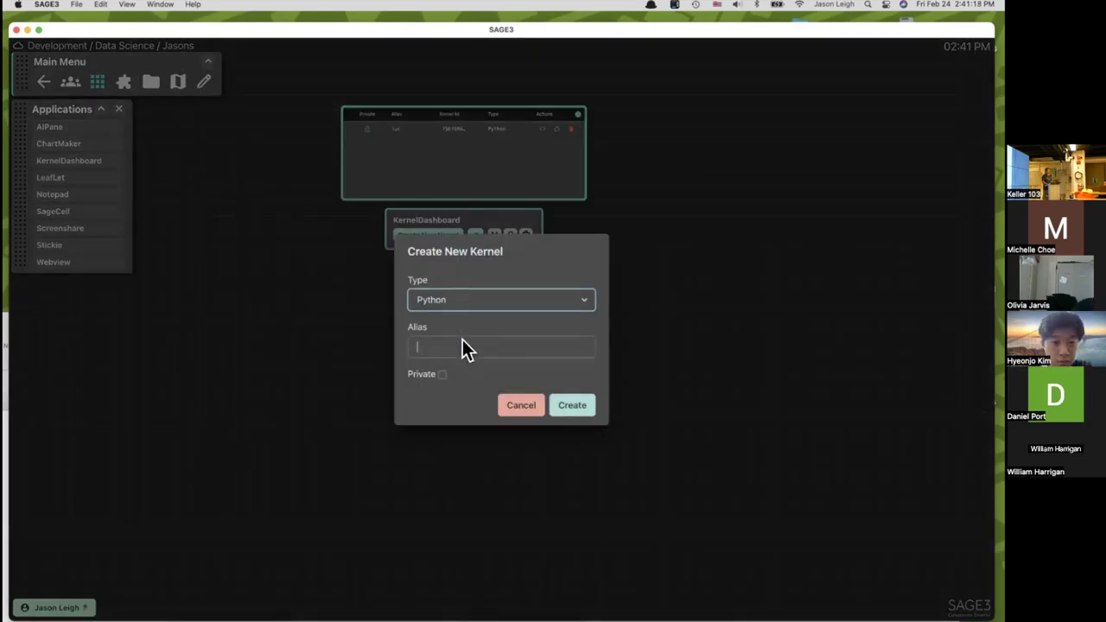
{"action": "type", "text": "Jason"}
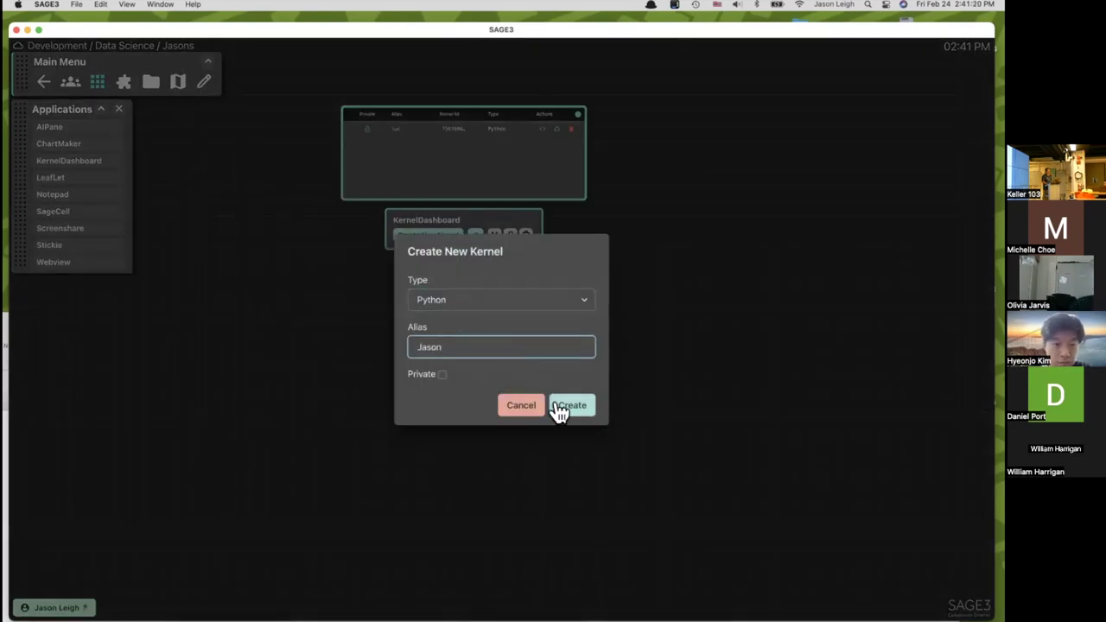
{"action": "left_click", "coordinate": [571, 407]}
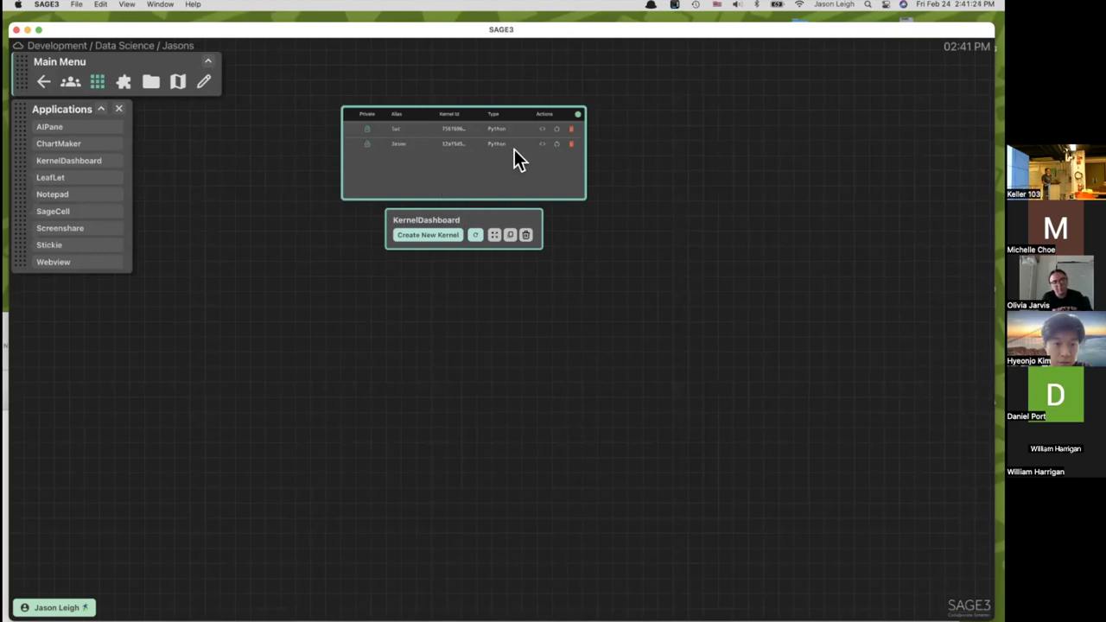
{"action": "left_click", "coordinate": [543, 145]}
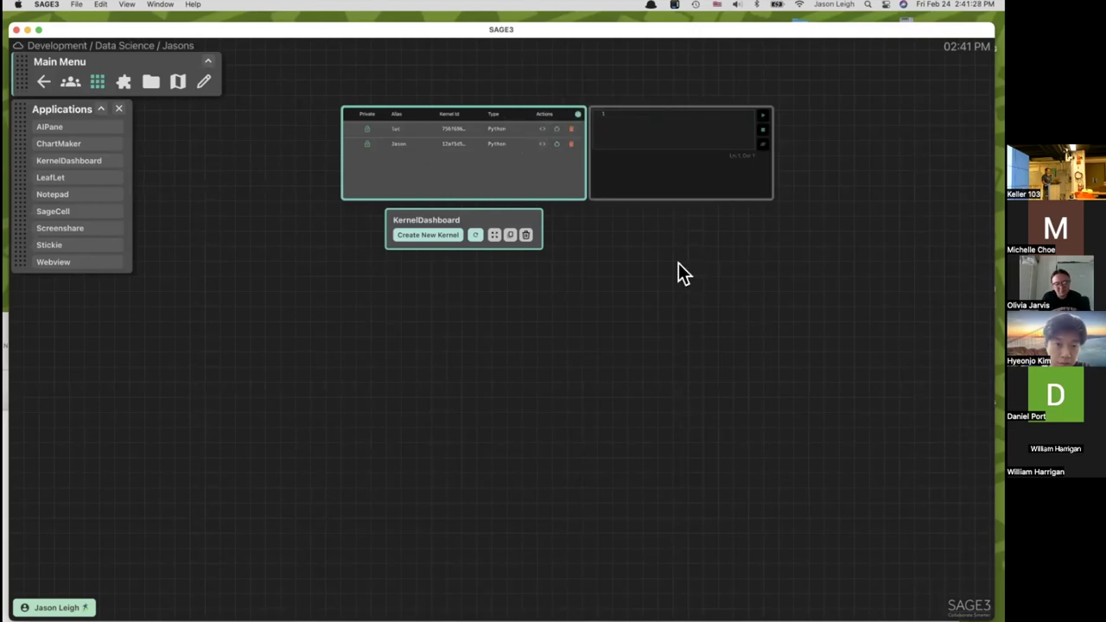
Shift the SAGE3 window aside to uncover the tutorial's Pandas code.
{"action": "scroll", "coordinate": [679, 273], "scroll_direction": "right", "scroll_amount": 5}
{"action": "scroll", "coordinate": [578, 285], "scroll_direction": "up", "scroll_amount": 2}
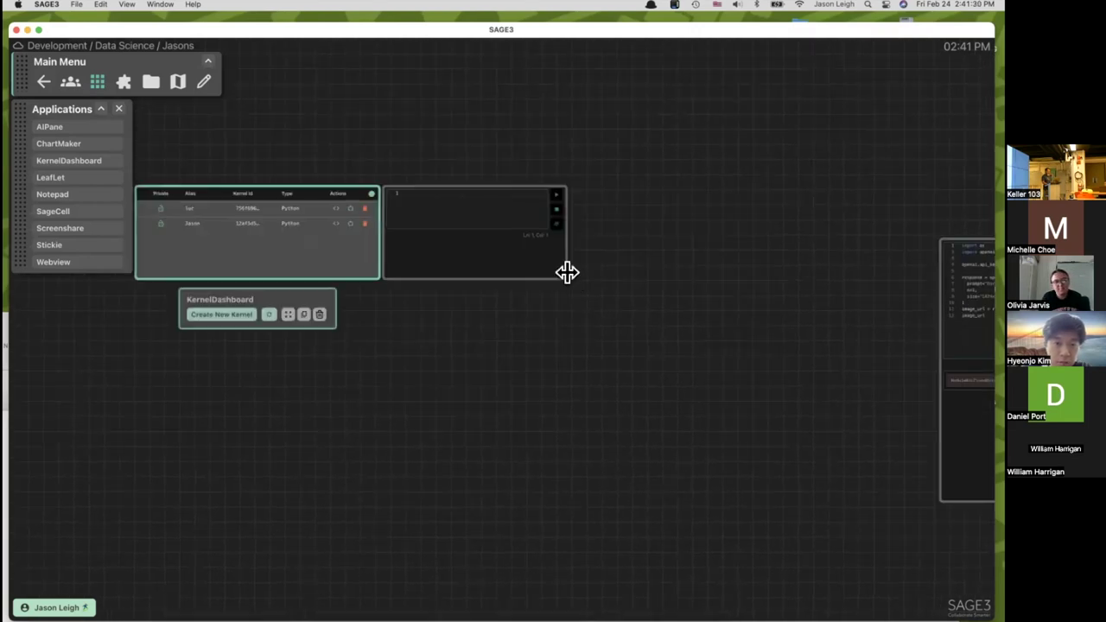
{"action": "scroll", "coordinate": [581, 289], "scroll_direction": "up", "scroll_amount": 5}
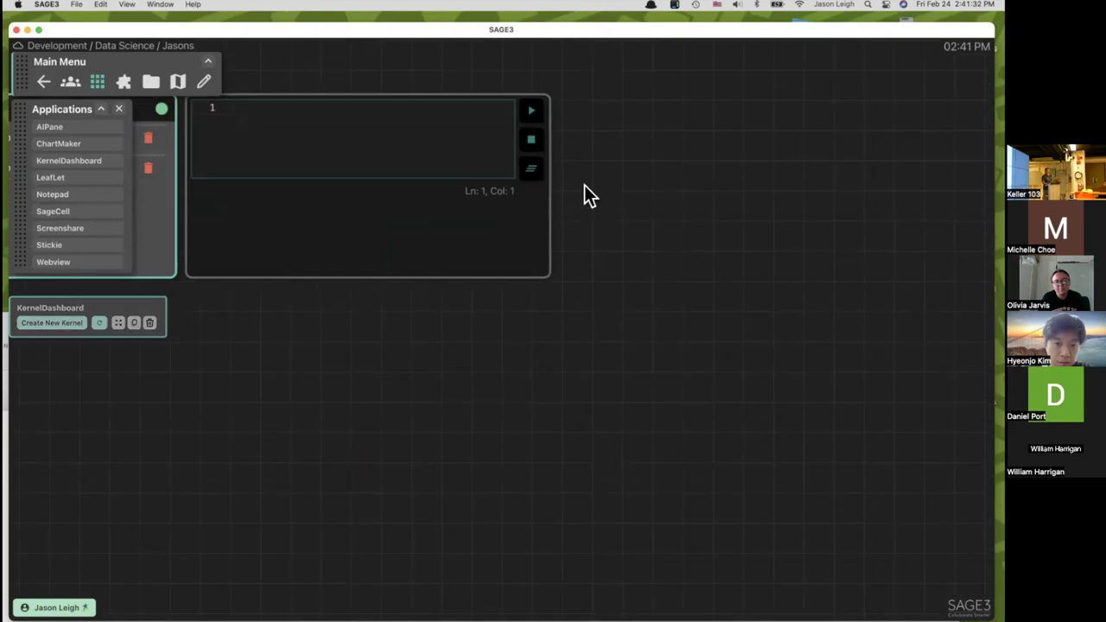
{"action": "scroll", "coordinate": [585, 195], "scroll_direction": "left", "scroll_amount": 3}
{"action": "scroll", "coordinate": [705, 289], "scroll_direction": "up", "scroll_amount": 2}
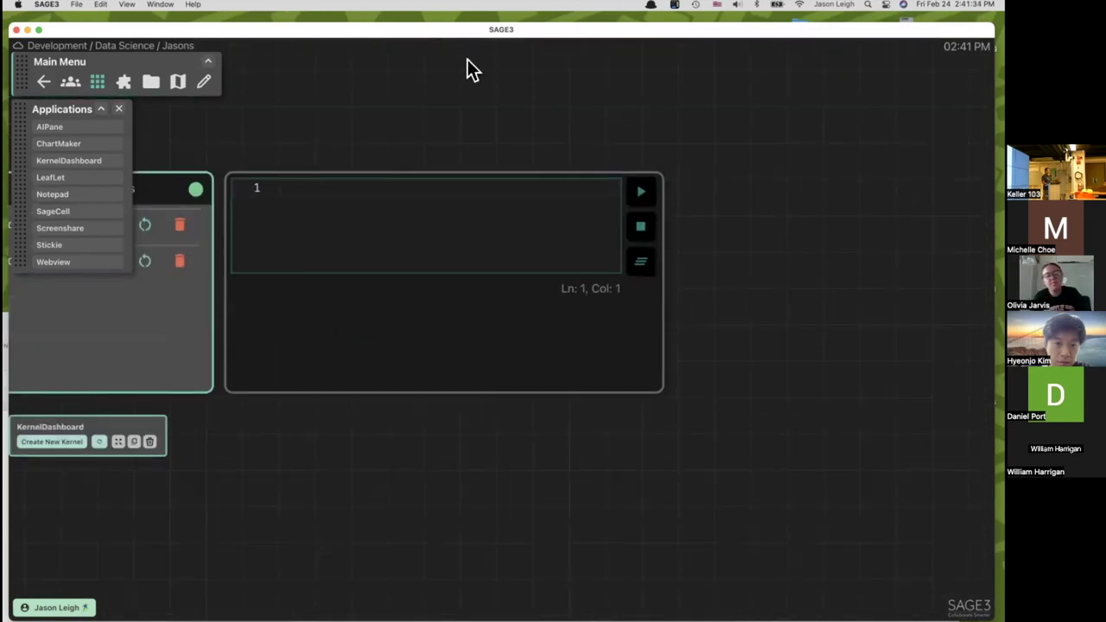
{"action": "left_click_drag", "start_coordinate": [434, 36], "coordinate": [779, 33]}
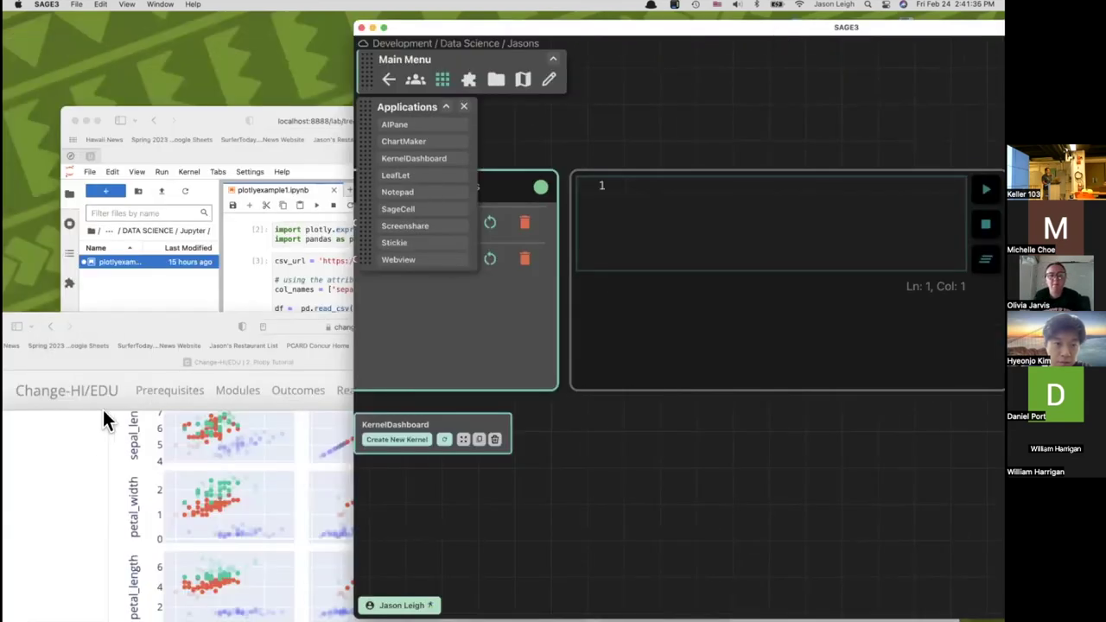
{"action": "left_click_drag", "start_coordinate": [151, 332], "coordinate": [204, 95]}
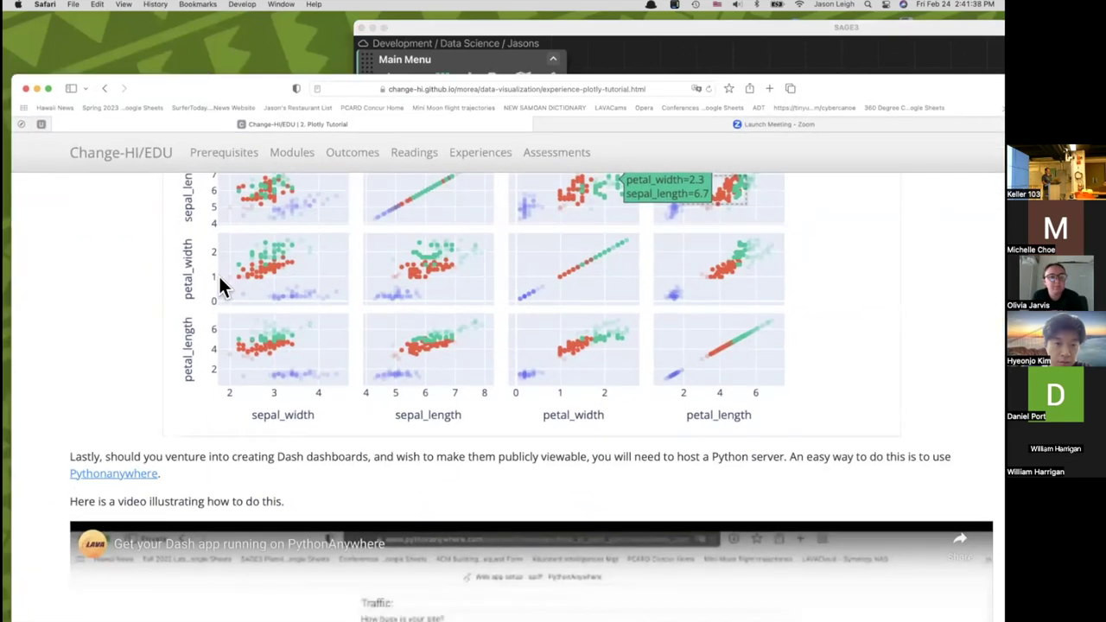
{"action": "scroll", "coordinate": [217, 274], "scroll_direction": "up", "scroll_amount": 5}
{"action": "scroll", "coordinate": [220, 280], "scroll_direction": "up", "scroll_amount": 10}
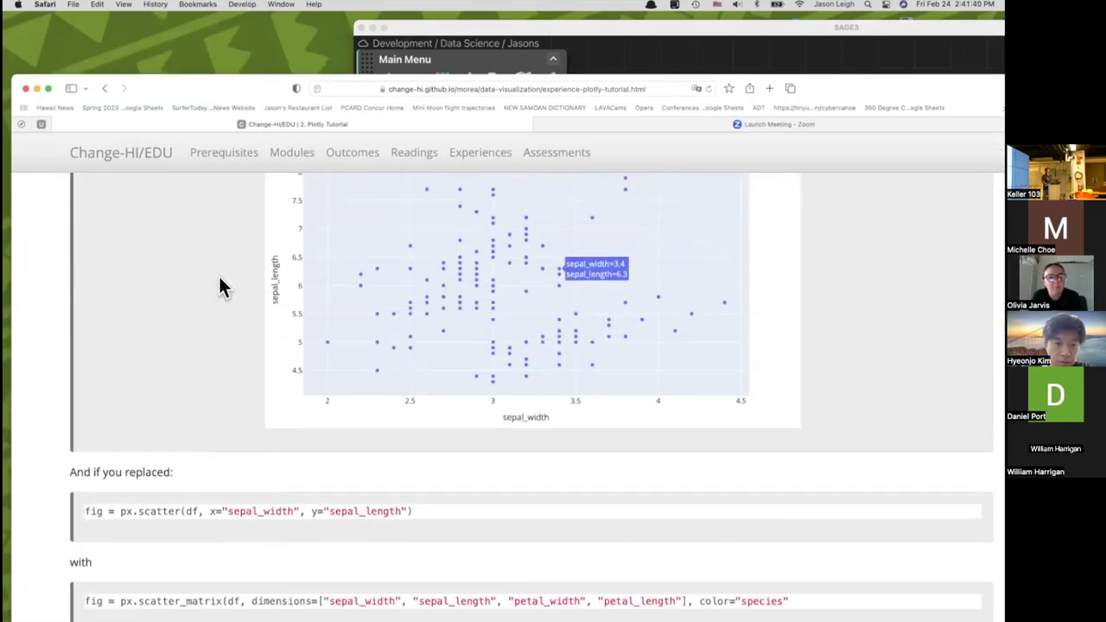
{"action": "scroll", "coordinate": [218, 273], "scroll_direction": "up", "scroll_amount": 5}
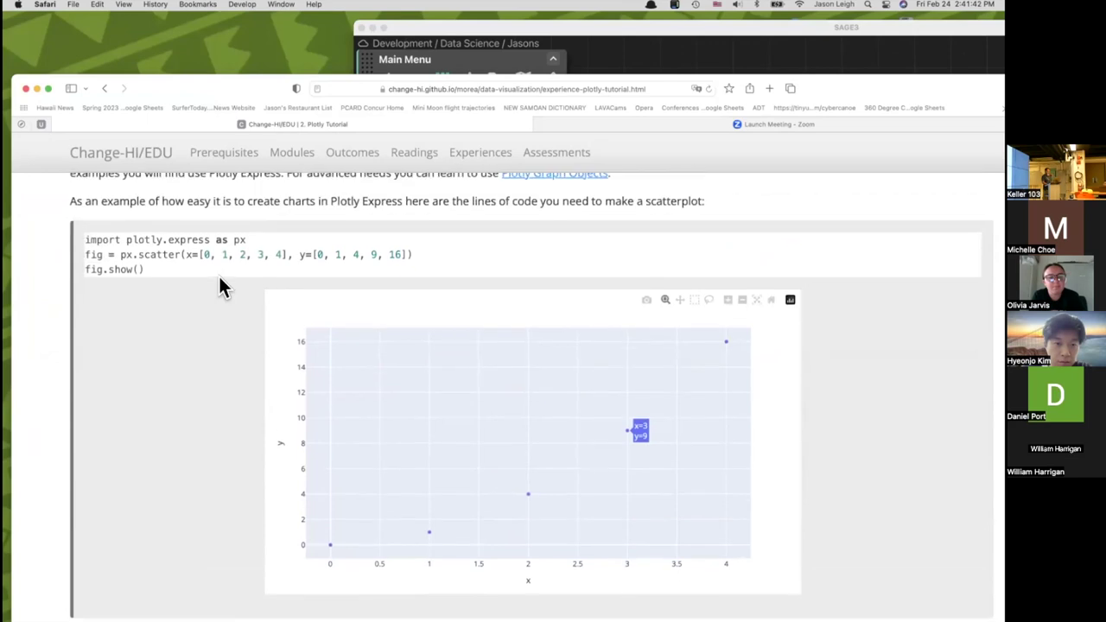
{"action": "scroll", "coordinate": [219, 279], "scroll_direction": "down", "scroll_amount": 10}
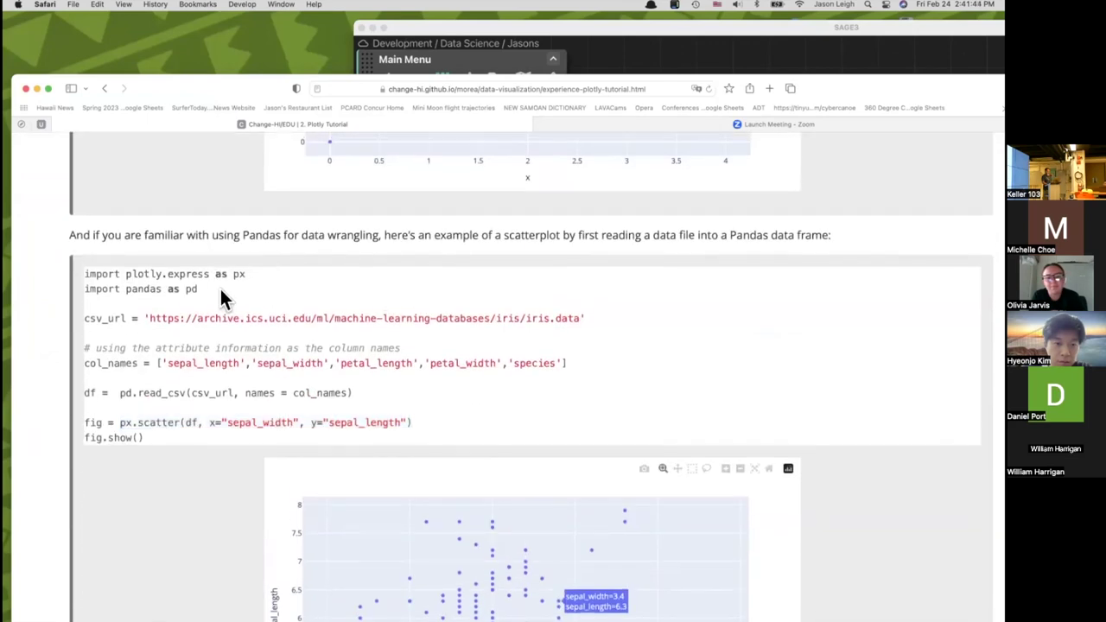
Paste the plotly.express and pandas import lines into the SageCell and execute them.
{"action": "left_click_drag", "start_coordinate": [184, 289], "coordinate": [80, 277]}
{"action": "key", "text": "super+c"}
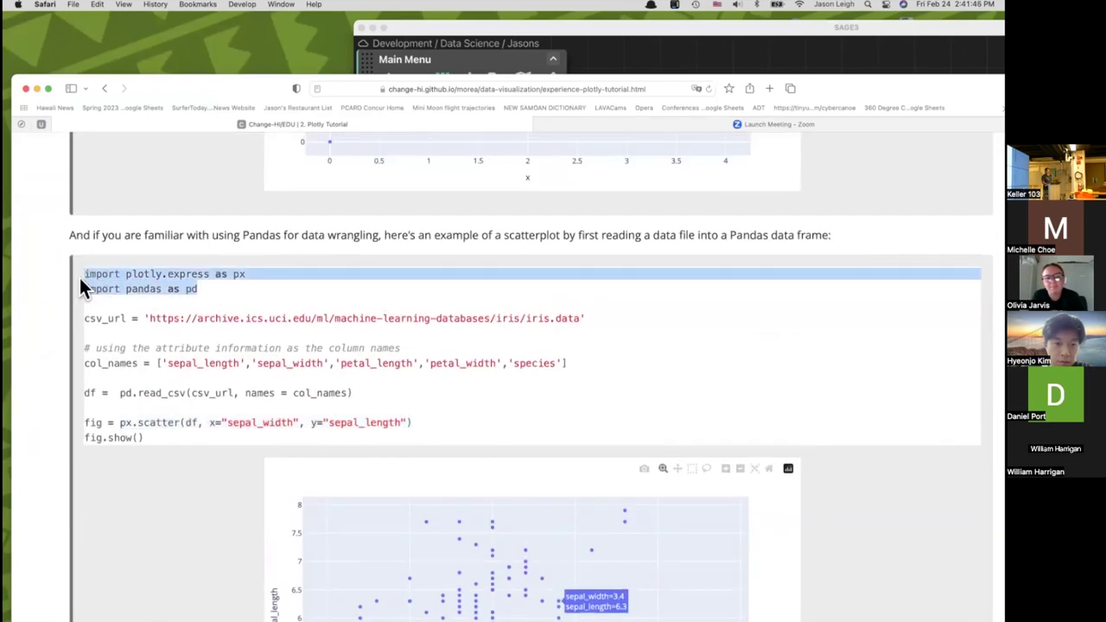
{"action": "double_click", "coordinate": [468, 24]}
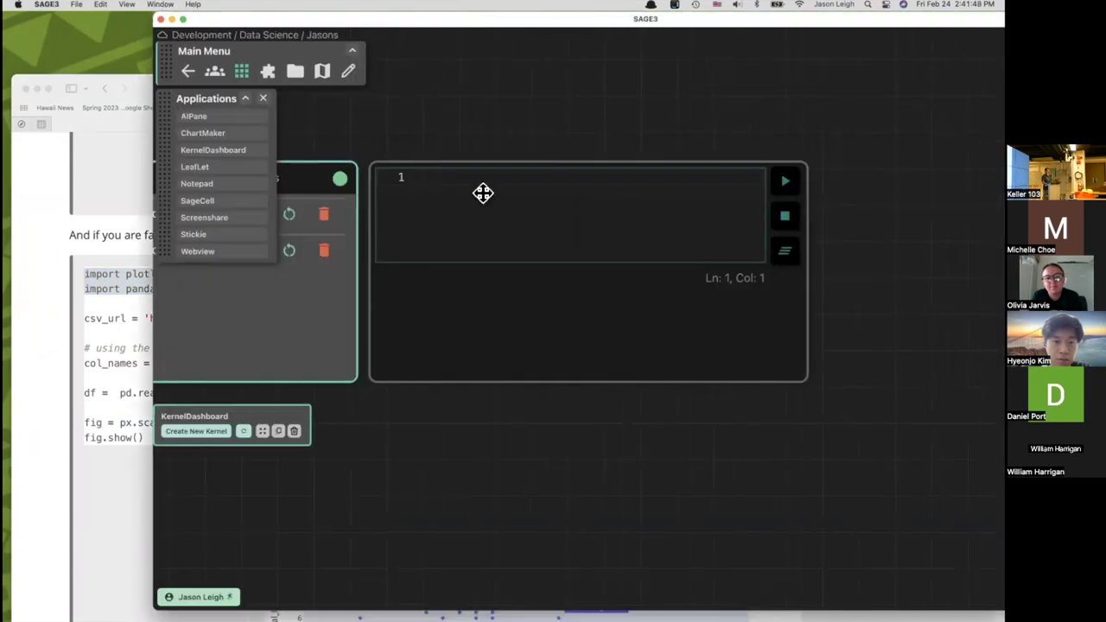
{"action": "left_click", "coordinate": [482, 200]}
{"action": "key", "text": "super+v"}
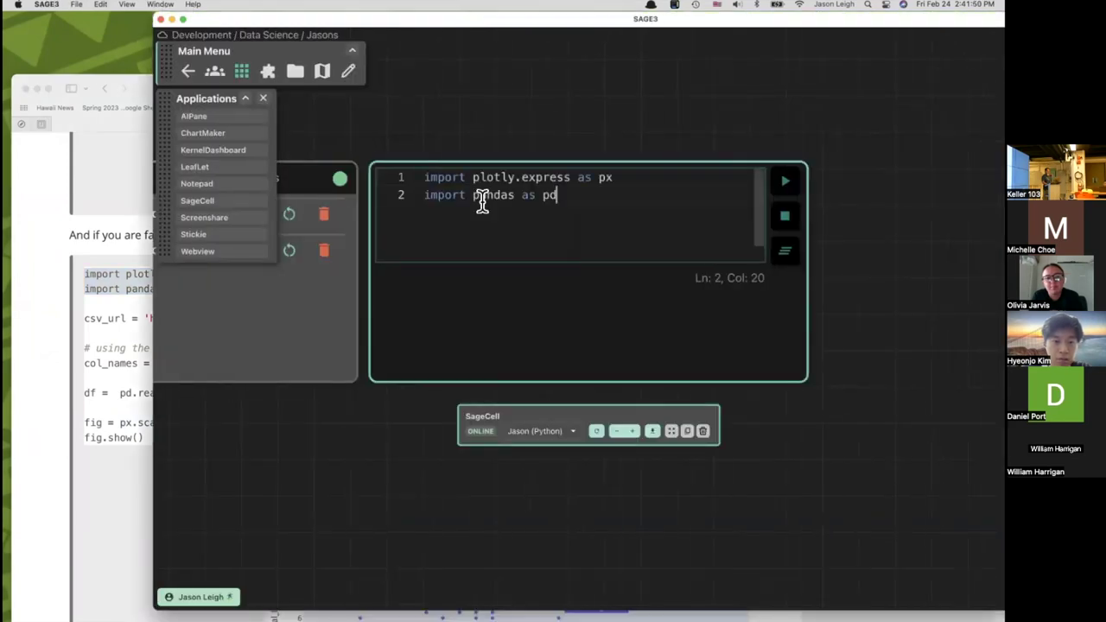
{"action": "left_click", "coordinate": [783, 189]}
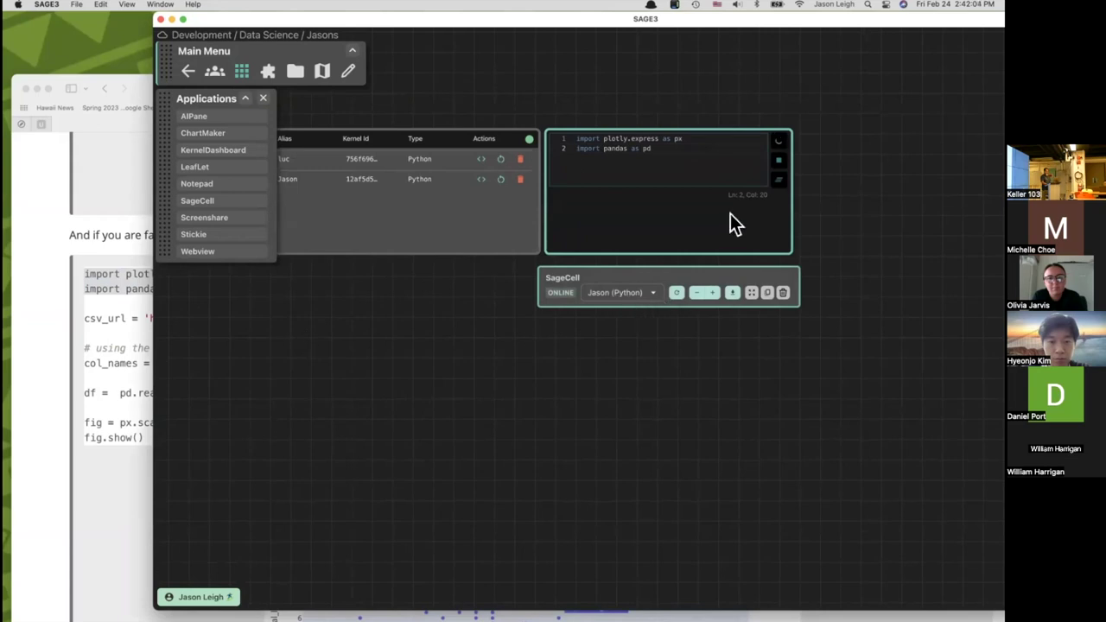
{"action": "left_click", "coordinate": [827, 224]}
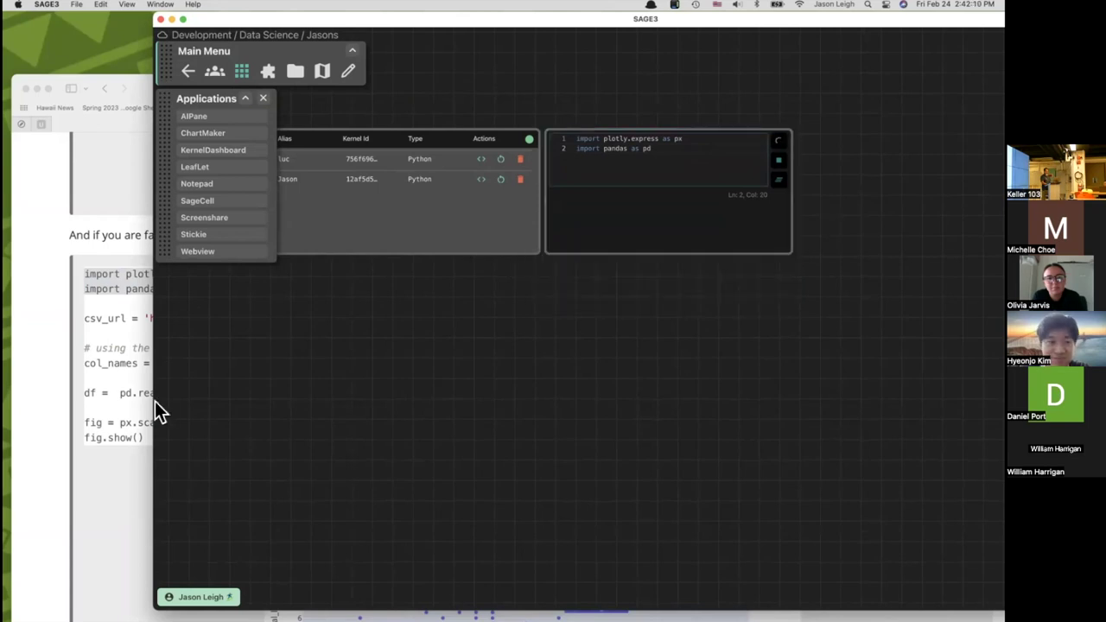
{"action": "left_click", "coordinate": [108, 395]}
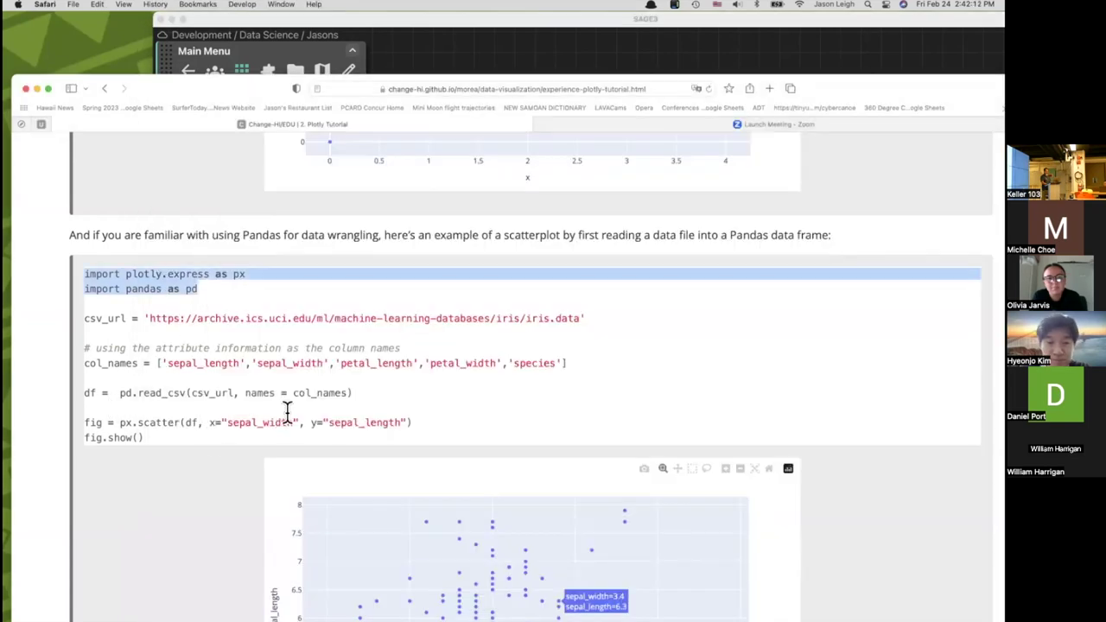
Copy the iris scatterplot code and paste it into a new SageCell on the board.
{"action": "left_click", "coordinate": [207, 427]}
{"action": "left_click_drag", "start_coordinate": [185, 438], "coordinate": [76, 321]}
{"action": "key", "text": "super+c"}
{"action": "left_click", "coordinate": [629, 52]}
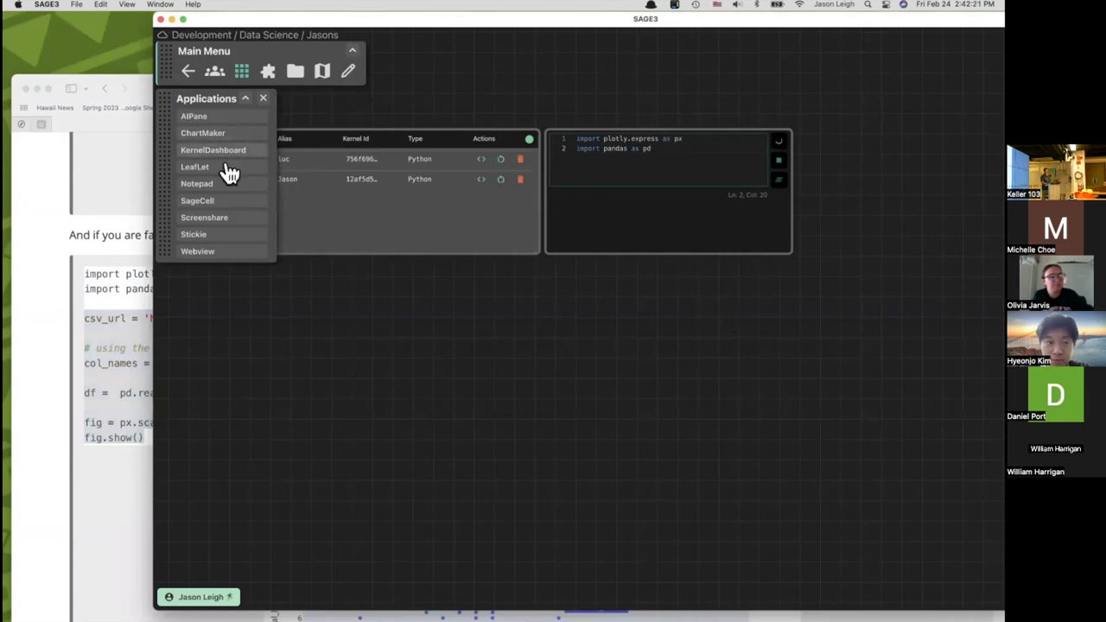
{"action": "left_click", "coordinate": [228, 206]}
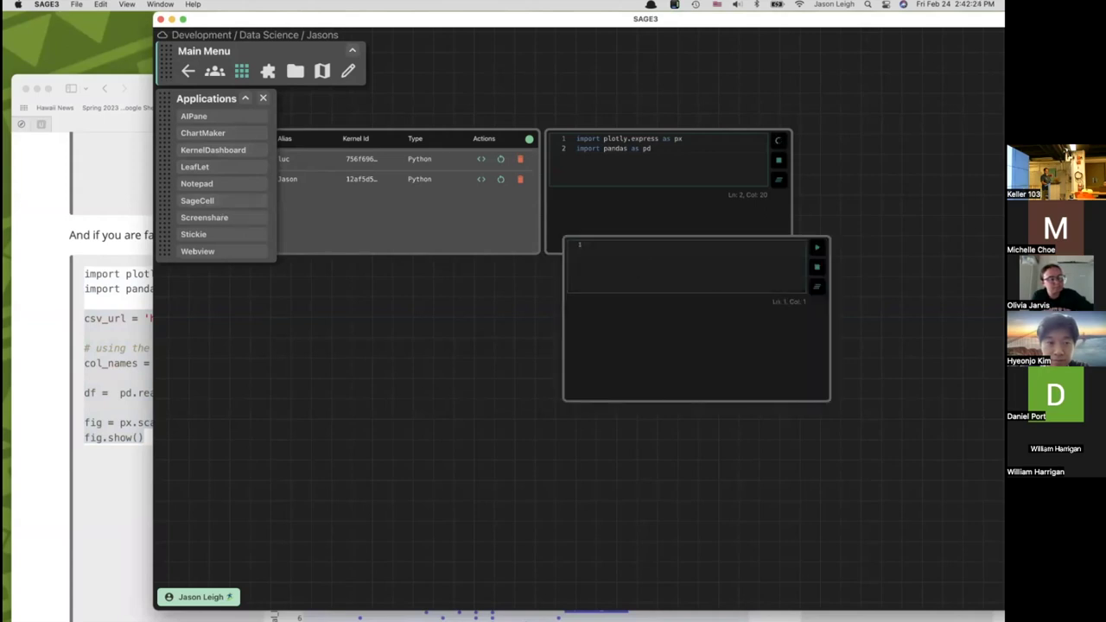
{"action": "left_click_drag", "start_coordinate": [772, 362], "coordinate": [661, 422]}
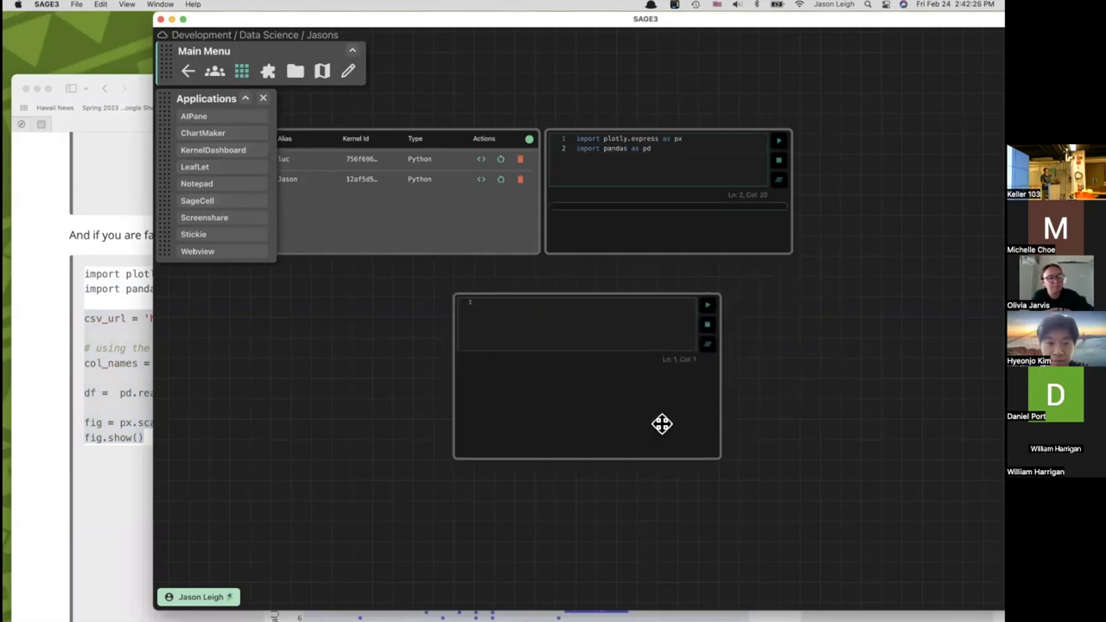
{"action": "left_click", "coordinate": [605, 341]}
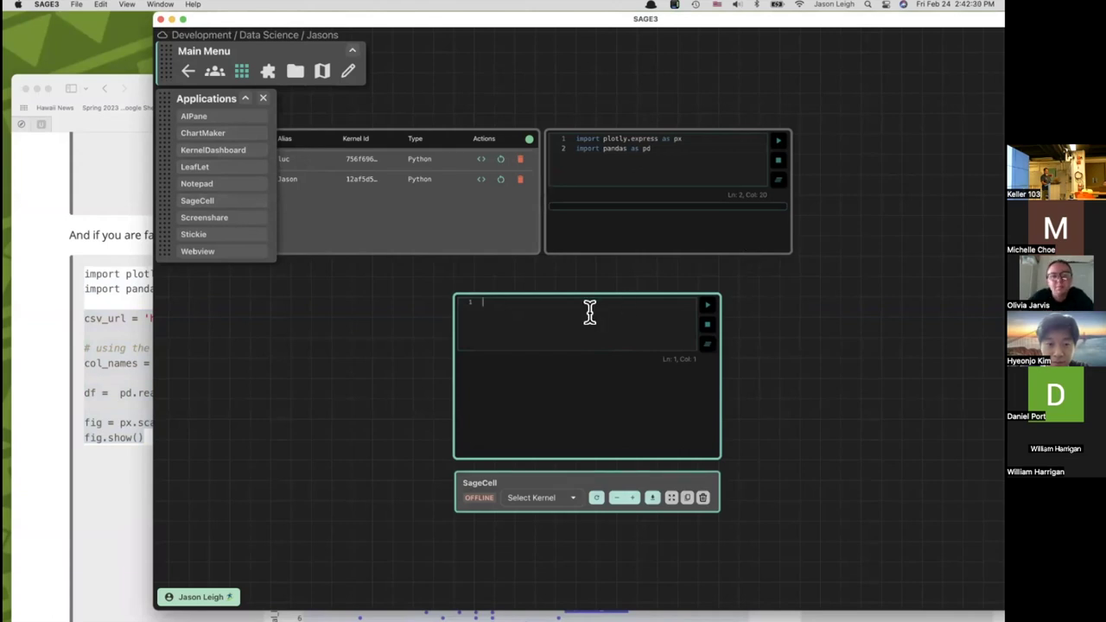
{"action": "key", "text": "super+v"}
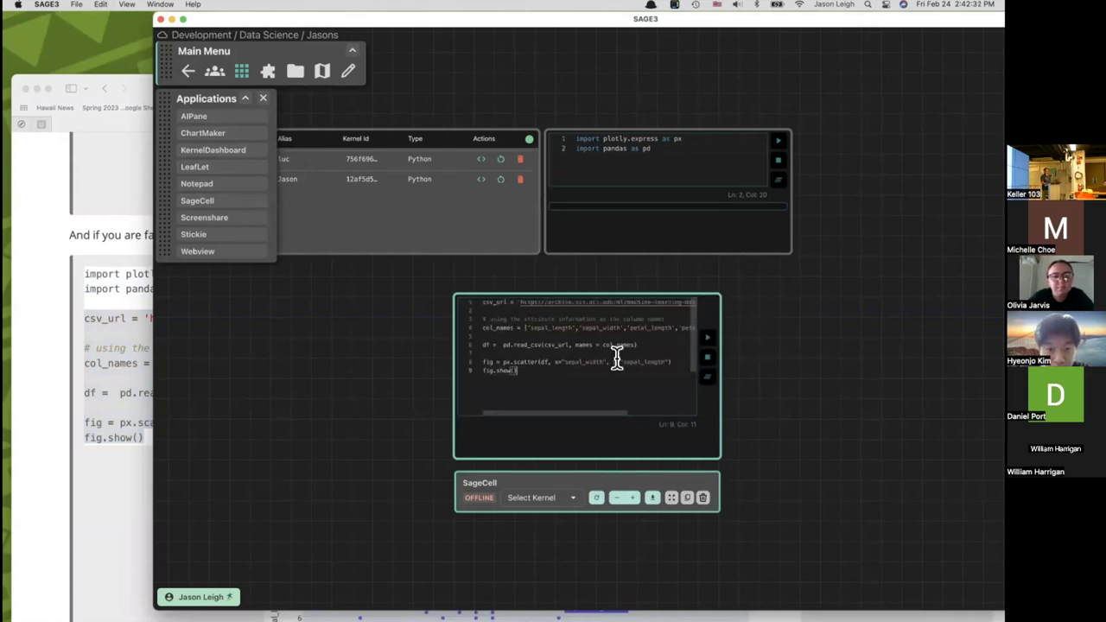
Attach the cell to the new Python kernel and run it to plot sepal_length against sepal_width.
{"action": "left_click", "coordinate": [708, 338]}
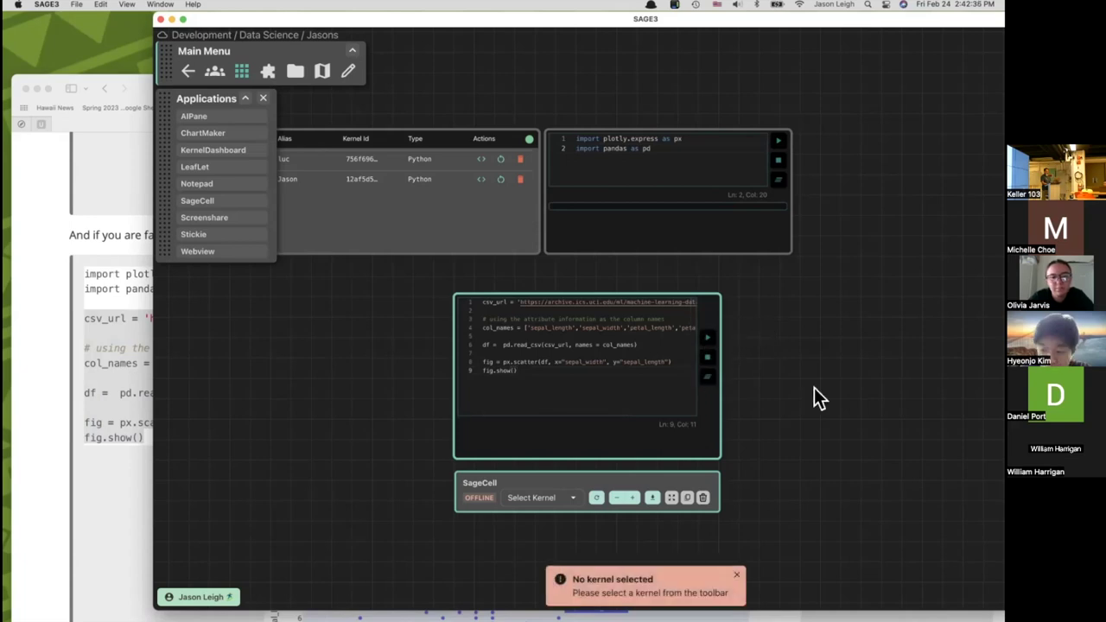
{"action": "scroll", "coordinate": [787, 282], "scroll_direction": "down", "scroll_amount": 5}
{"action": "left_click_drag", "start_coordinate": [698, 357], "coordinate": [785, 527]}
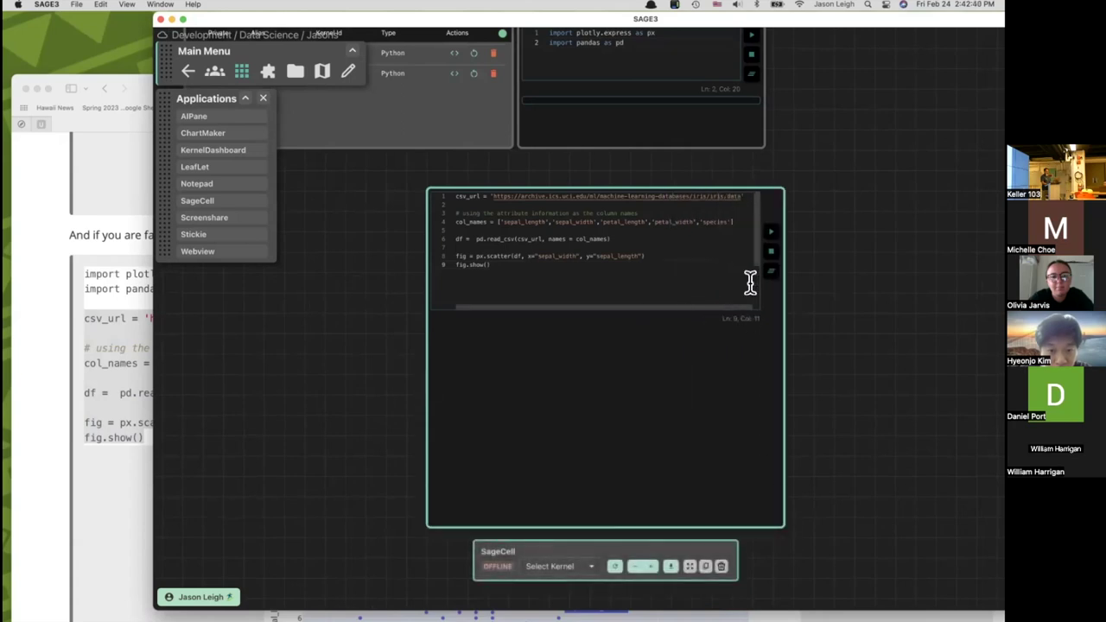
{"action": "left_click", "coordinate": [771, 232]}
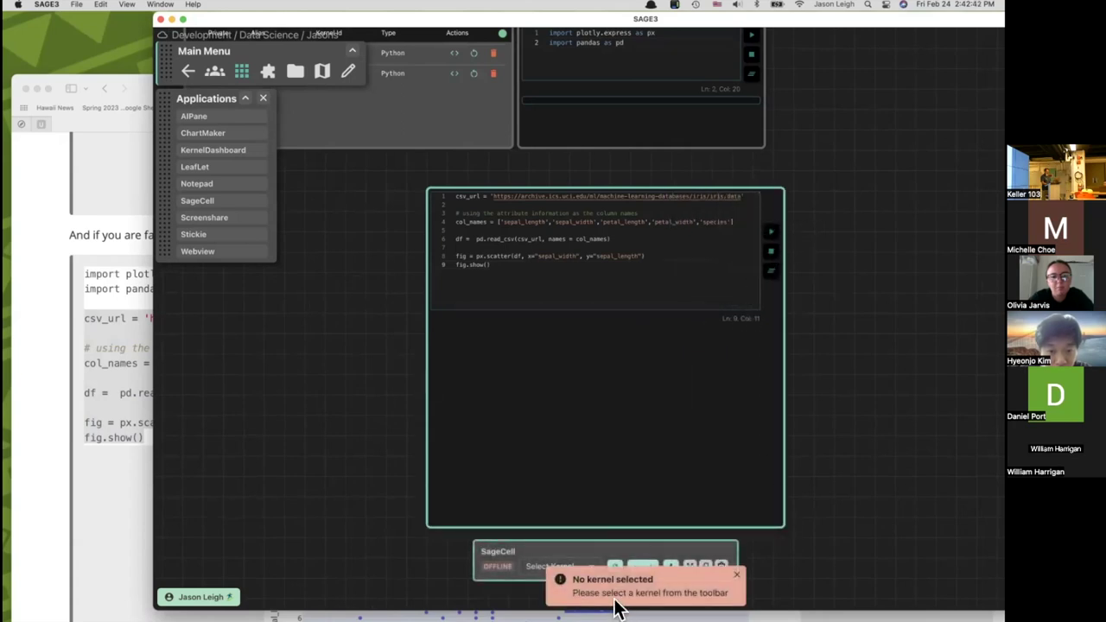
{"action": "scroll", "coordinate": [848, 394], "scroll_direction": "down", "scroll_amount": 5}
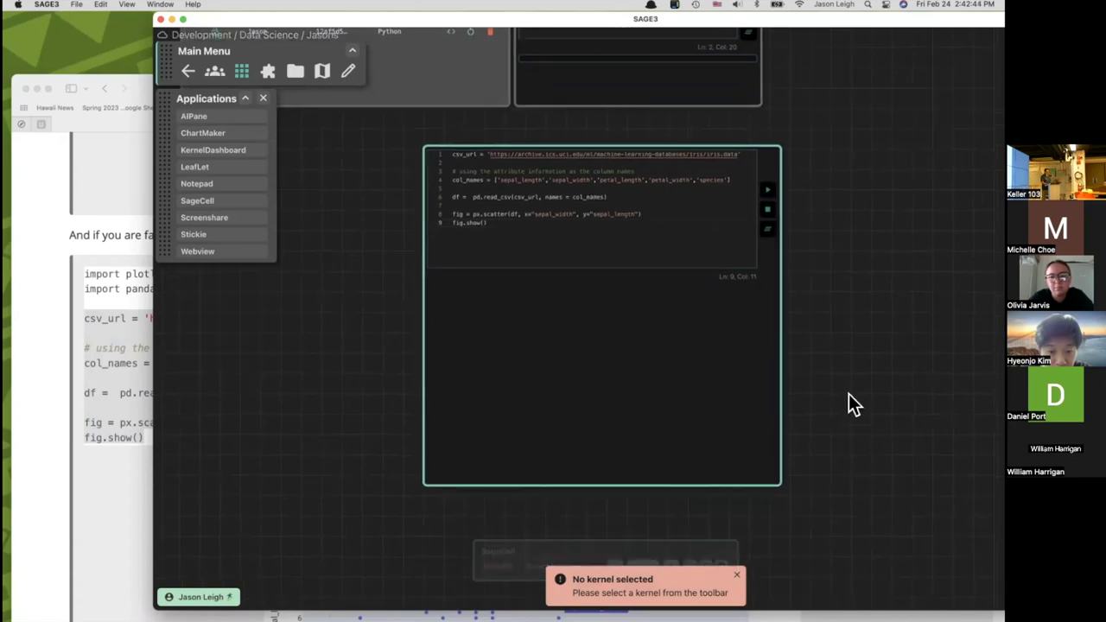
{"action": "left_click", "coordinate": [571, 480]}
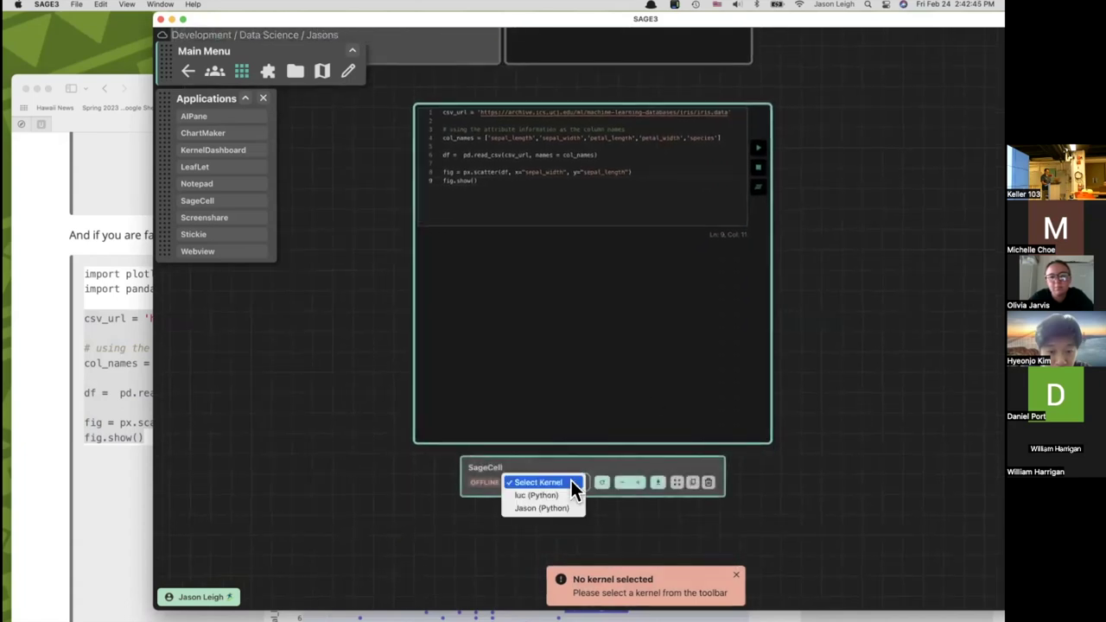
{"action": "left_click", "coordinate": [560, 511]}
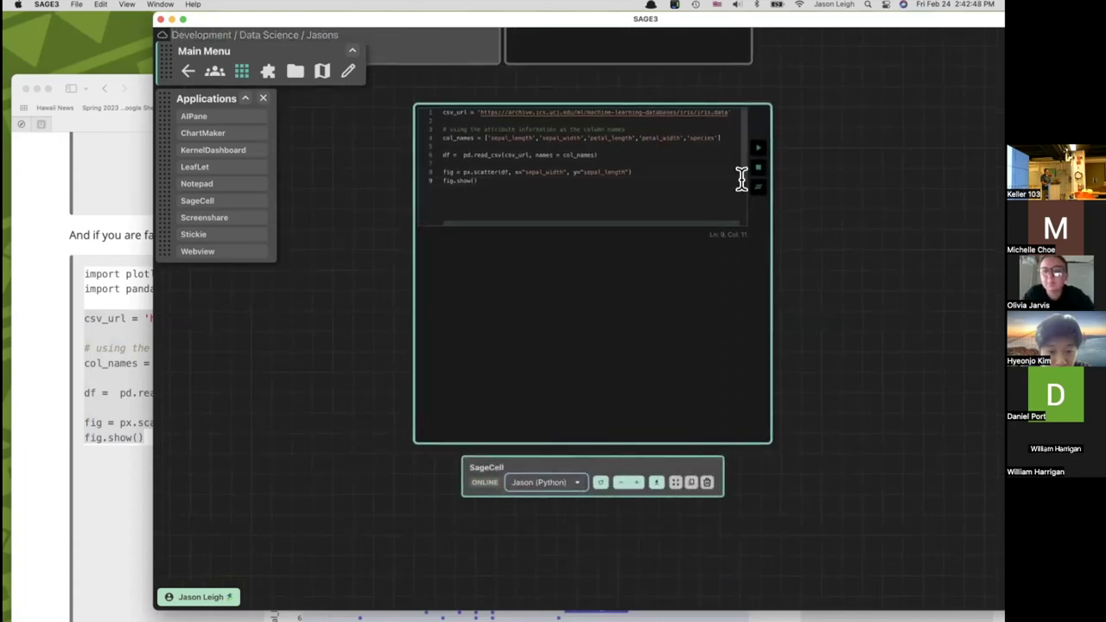
{"action": "left_click", "coordinate": [757, 150]}
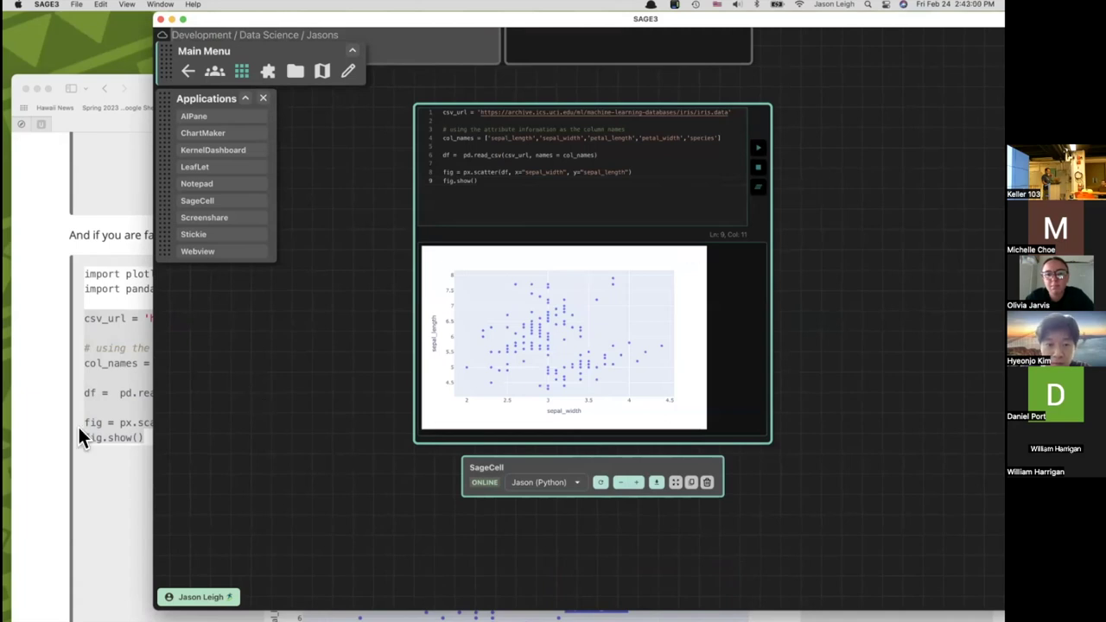
{"action": "left_click", "coordinate": [112, 488]}
{"action": "scroll", "coordinate": [112, 488], "scroll_direction": "down", "scroll_amount": 10}
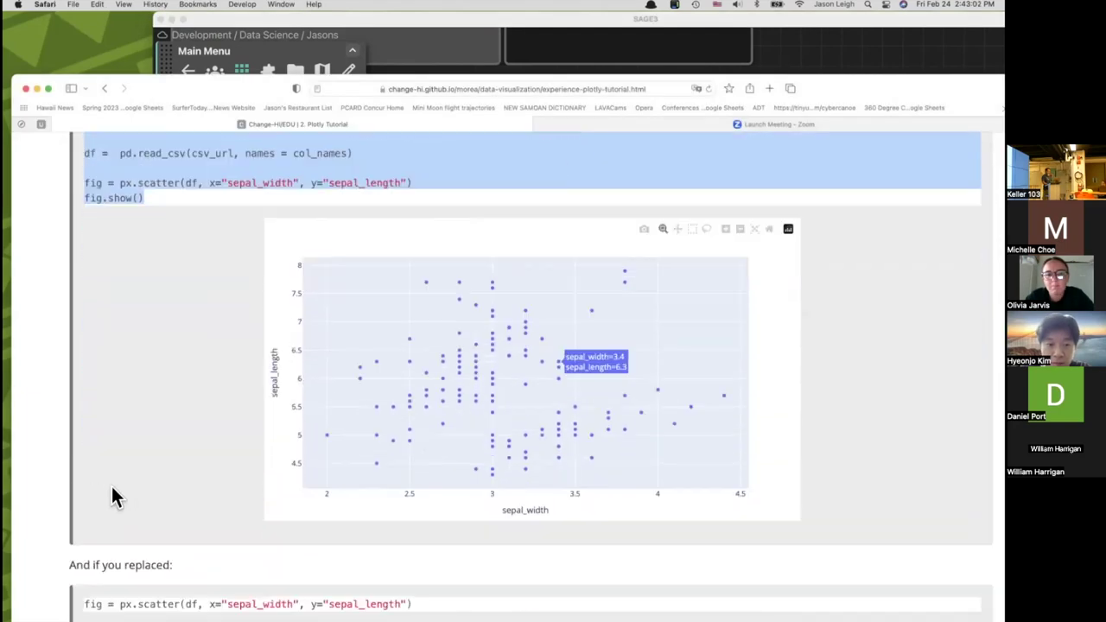
Highlight the full px.scatter_matrix replacement line, then switch back to the SAGE3 board.
{"action": "scroll", "coordinate": [147, 481], "scroll_direction": "down", "scroll_amount": 5}
{"action": "scroll", "coordinate": [147, 481], "scroll_direction": "up", "scroll_amount": 3}
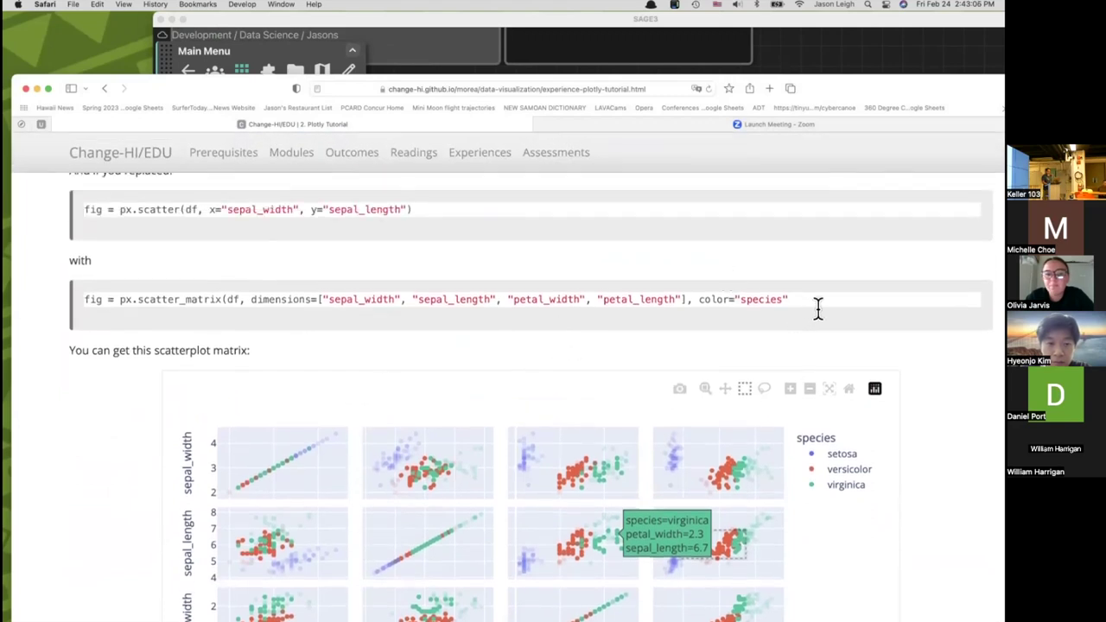
{"action": "left_click_drag", "start_coordinate": [827, 296], "coordinate": [84, 295]}
{"action": "key", "text": "ctrl+c"}
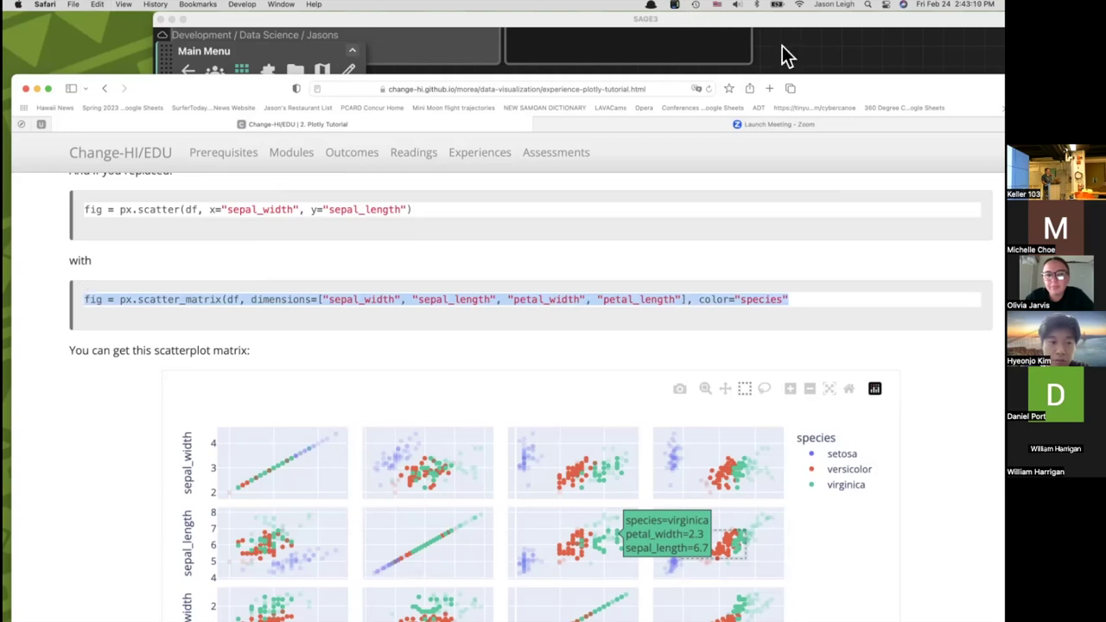
{"action": "left_click", "coordinate": [768, 69]}
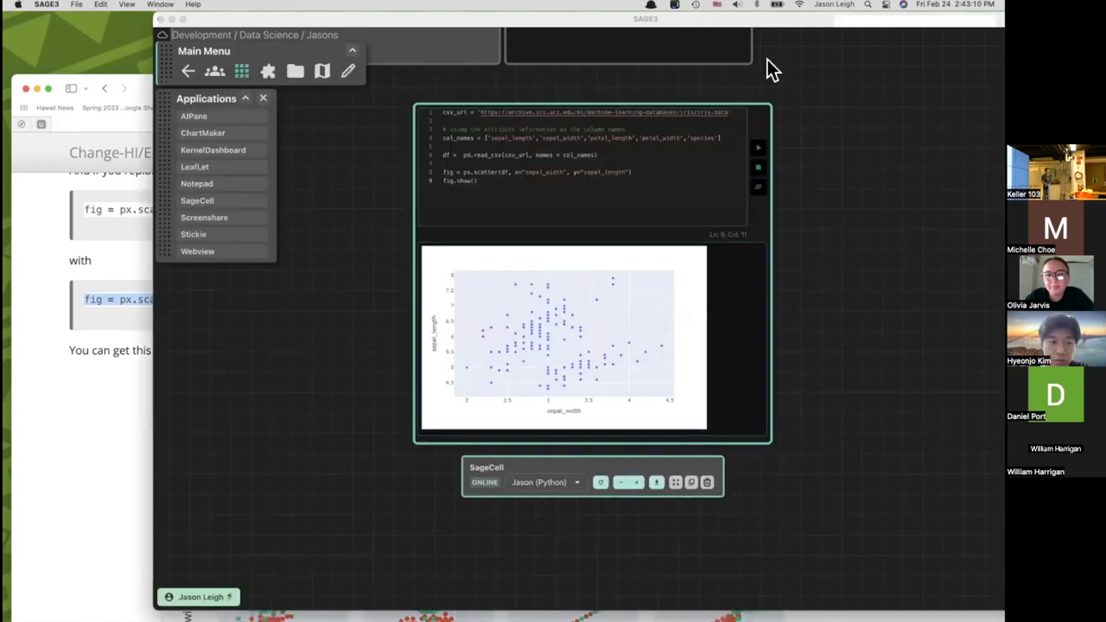
Add a SageCell with the pasted scatter_matrix line plus ')', connect it to Python, and run it.
{"action": "left_click", "coordinate": [221, 202]}
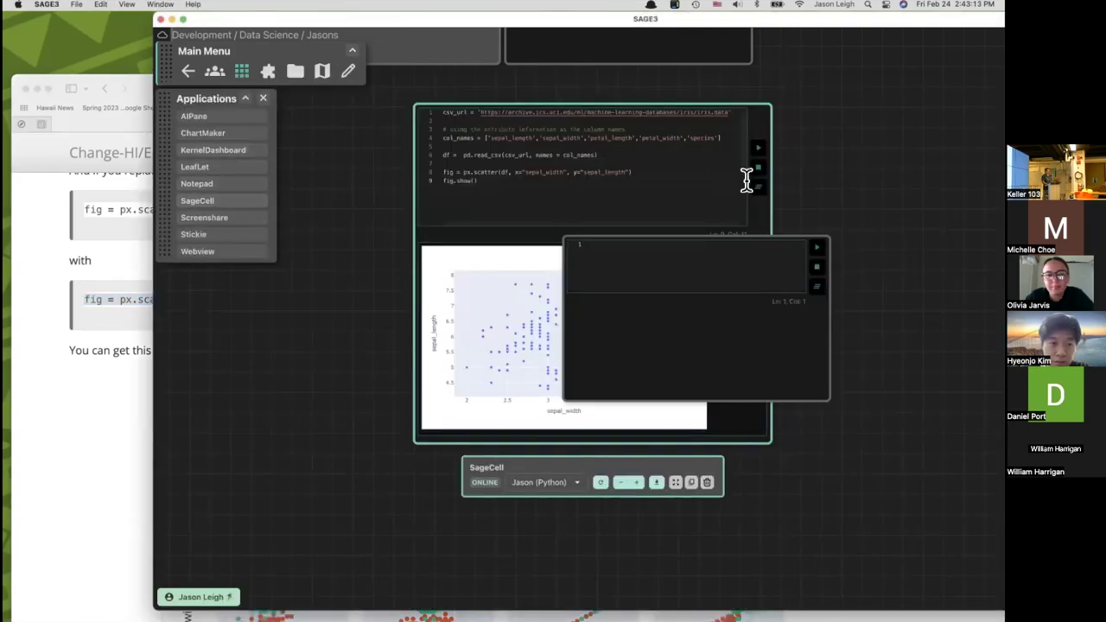
{"action": "left_click", "coordinate": [681, 261]}
{"action": "key", "text": "ctrl+v"}
{"action": "type", "text": ")"}
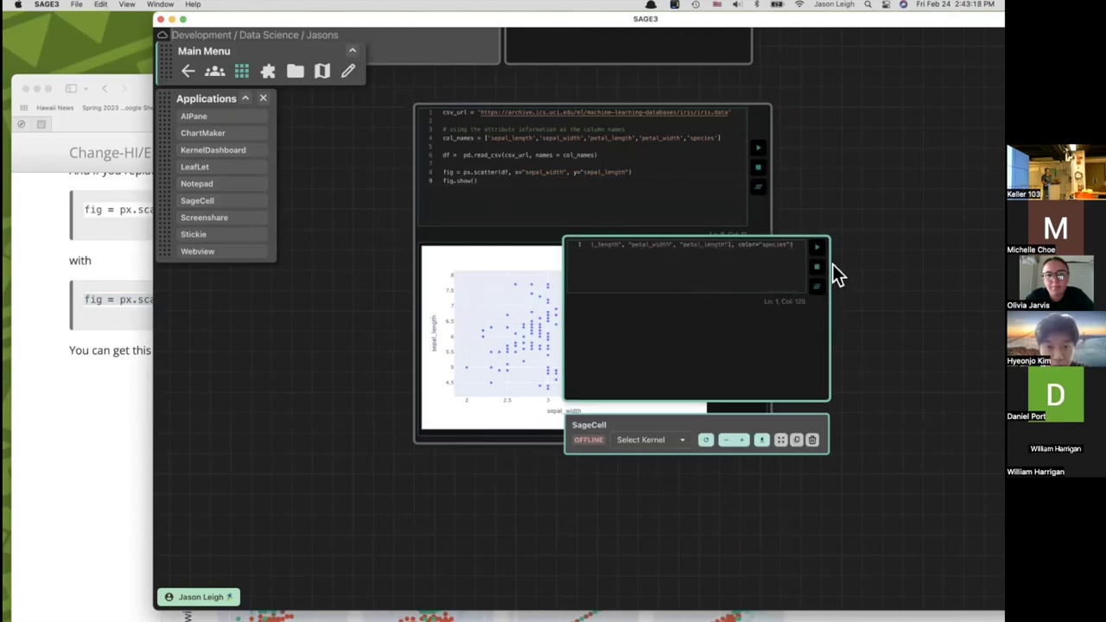
{"action": "left_click", "coordinate": [673, 442]}
{"action": "left_click", "coordinate": [671, 466]}
{"action": "left_click", "coordinate": [823, 251]}
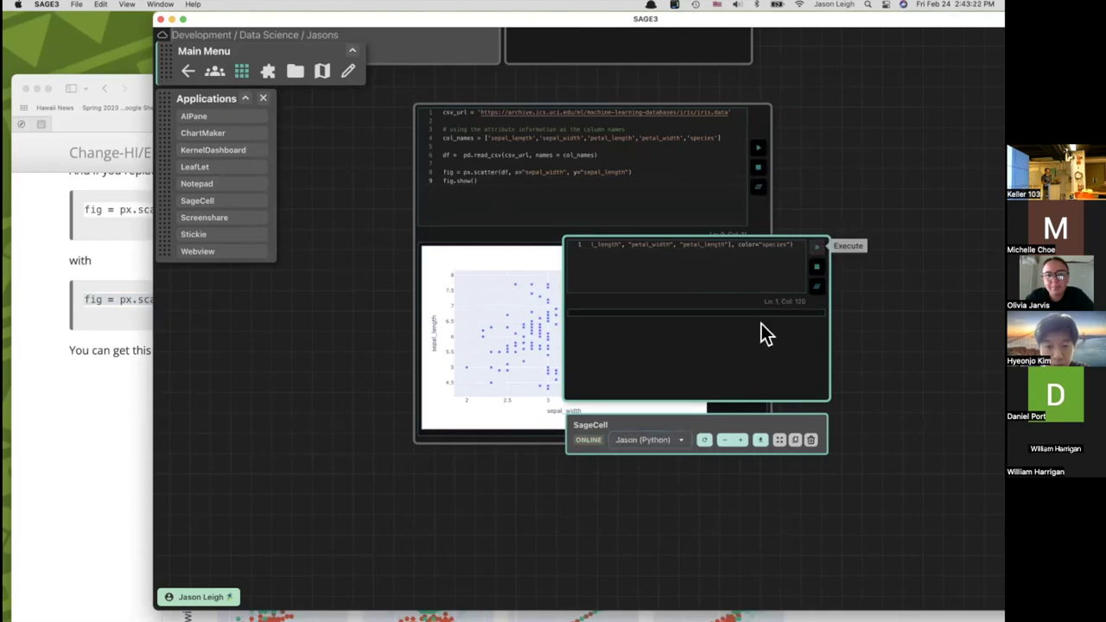
Enlarge the new code cell, move it right of the plot, and run it again.
{"action": "left_click_drag", "start_coordinate": [830, 409], "coordinate": [942, 540]}
{"action": "left_click_drag", "start_coordinate": [748, 423], "coordinate": [984, 384]}
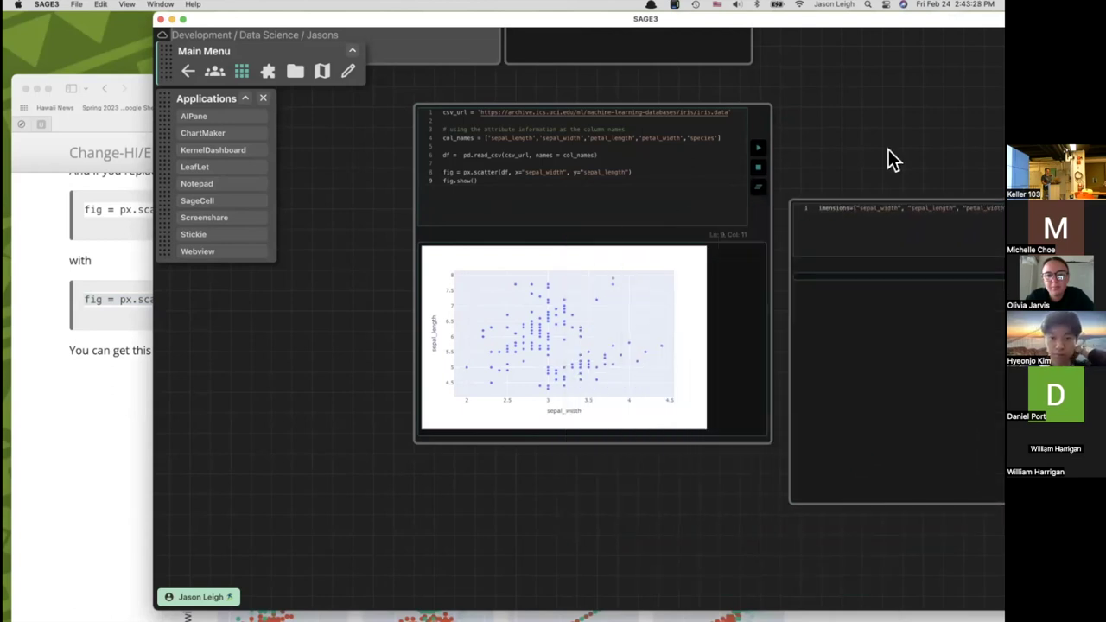
{"action": "scroll", "coordinate": [669, 112], "scroll_direction": "right", "scroll_amount": 5}
{"action": "left_click", "coordinate": [683, 341]}
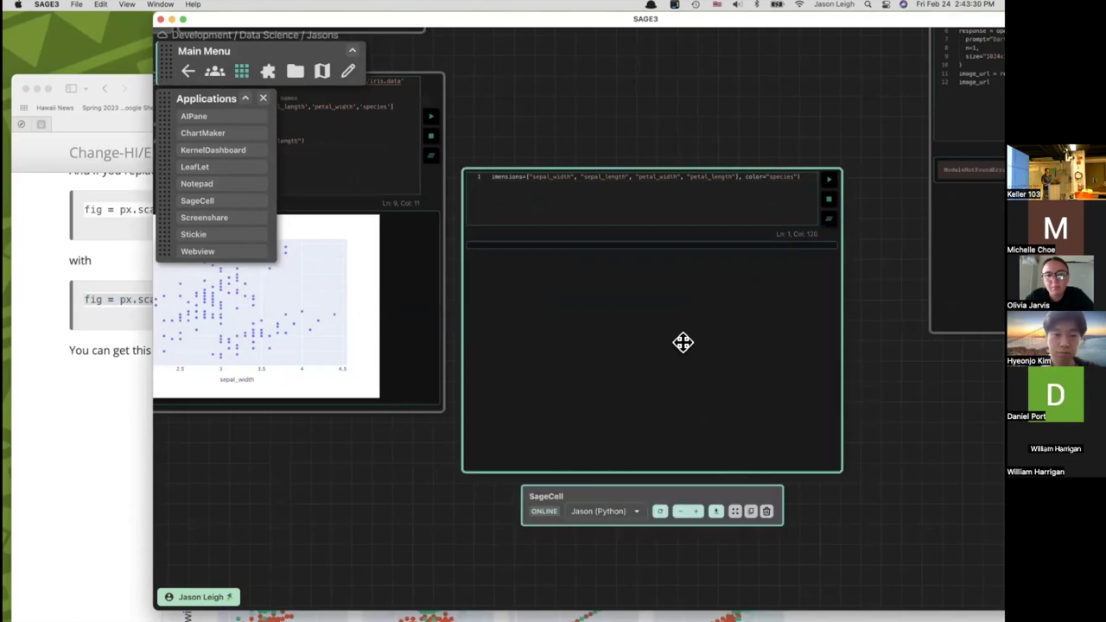
{"action": "left_click", "coordinate": [834, 188]}
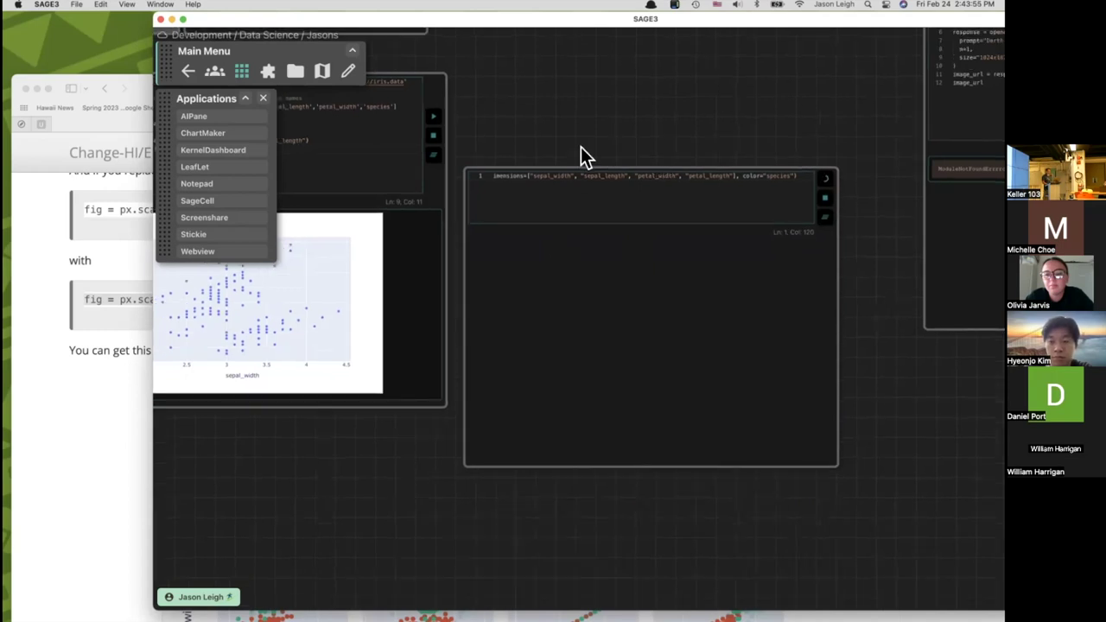
Recentre the board on the cells, then bring the Plotly tutorial and JupyterLab notebook forward.
{"action": "scroll", "coordinate": [580, 151], "scroll_direction": "down", "scroll_amount": 5}
{"action": "left_click_drag", "start_coordinate": [525, 377], "coordinate": [683, 436]}
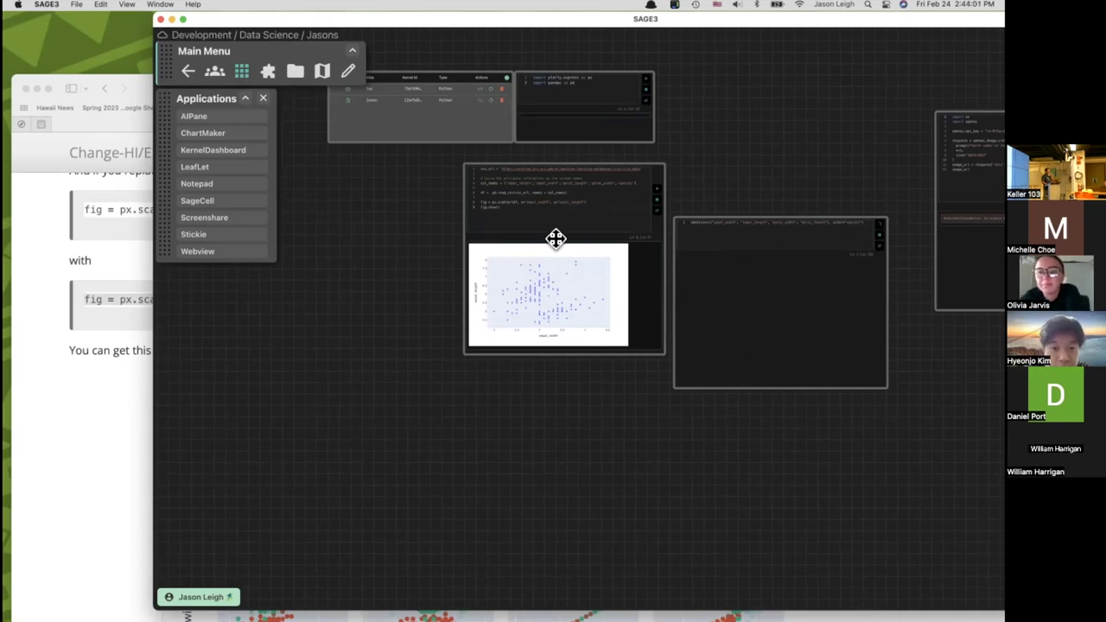
{"action": "left_click_drag", "start_coordinate": [698, 127], "coordinate": [607, 171]}
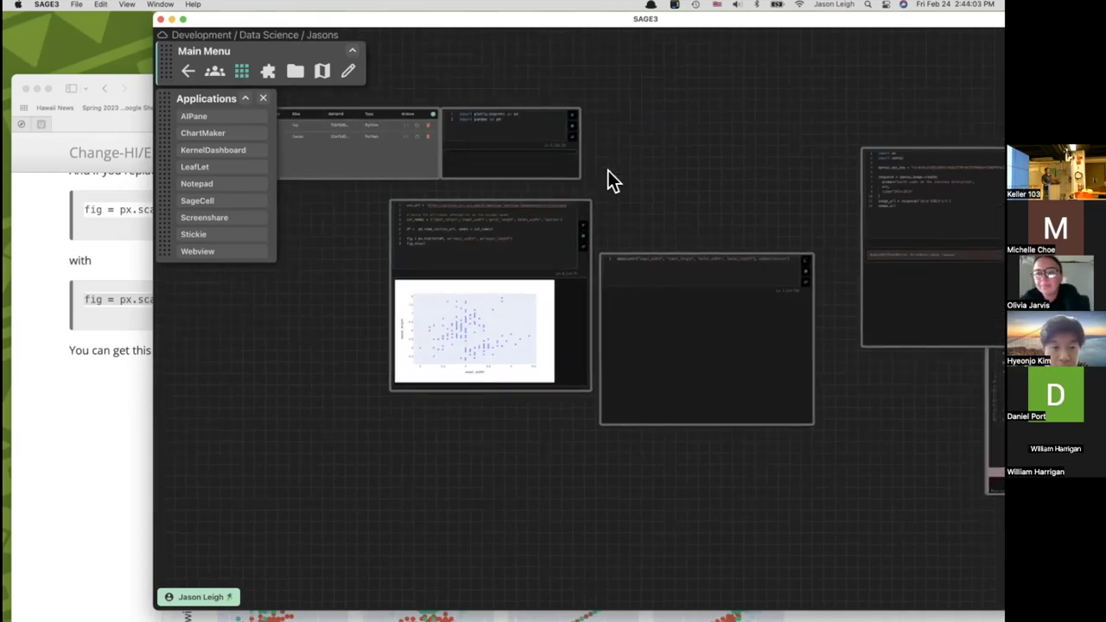
{"action": "left_click", "coordinate": [105, 394]}
{"action": "scroll", "coordinate": [105, 394], "scroll_direction": "down", "scroll_amount": 5}
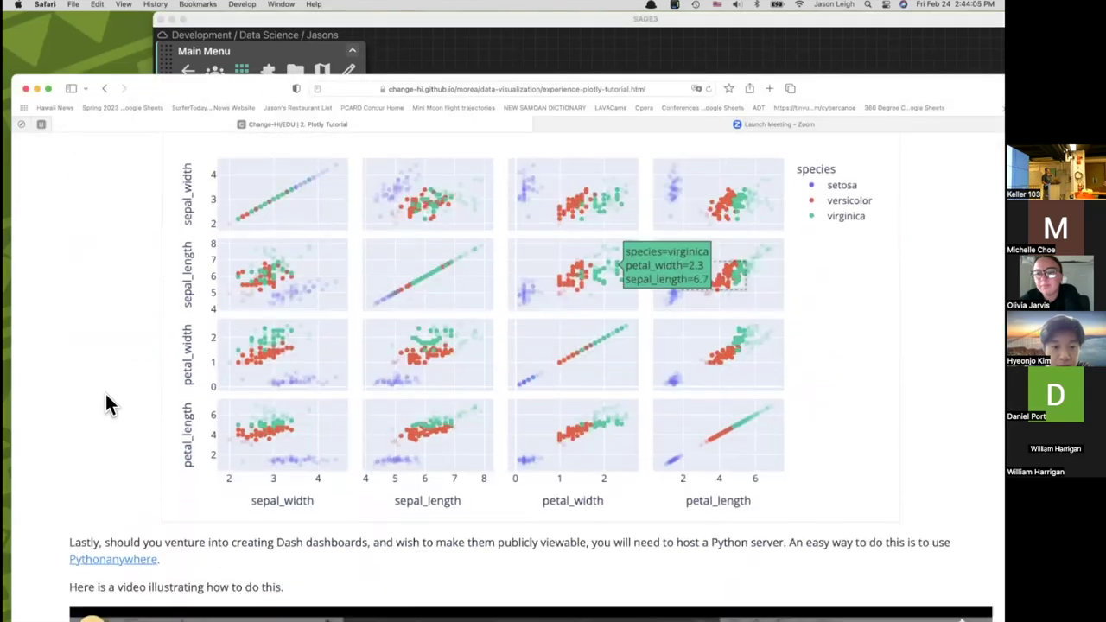
{"action": "scroll", "coordinate": [105, 394], "scroll_direction": "up", "scroll_amount": 2}
{"action": "scroll", "coordinate": [105, 391], "scroll_direction": "up", "scroll_amount": 2}
{"action": "left_click_drag", "start_coordinate": [788, 253], "coordinate": [467, 227]}
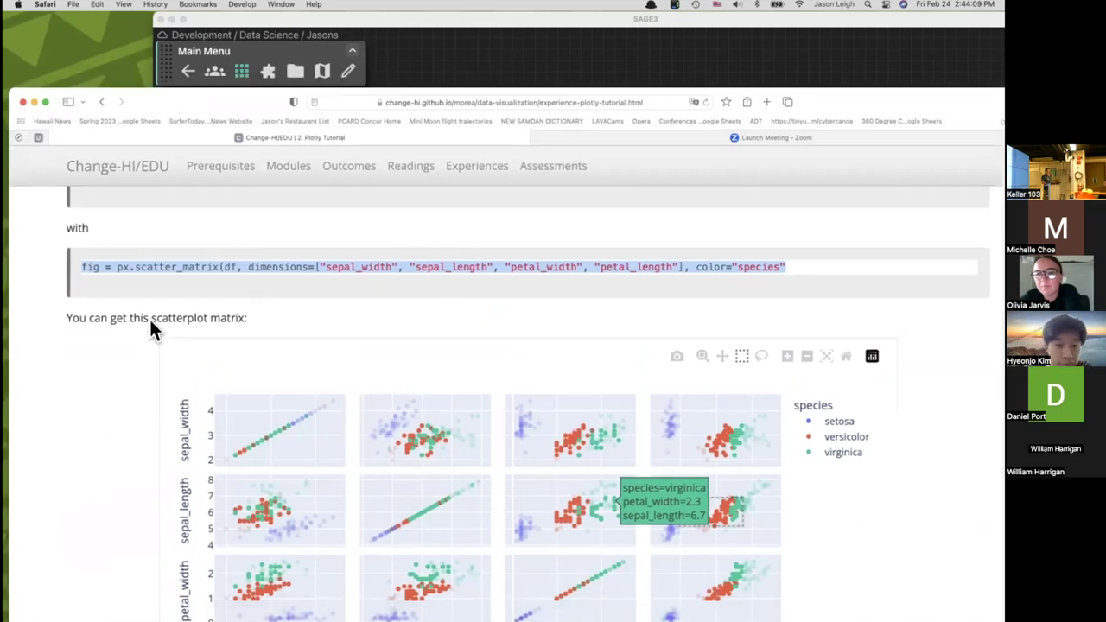
{"action": "left_click", "coordinate": [110, 331]}
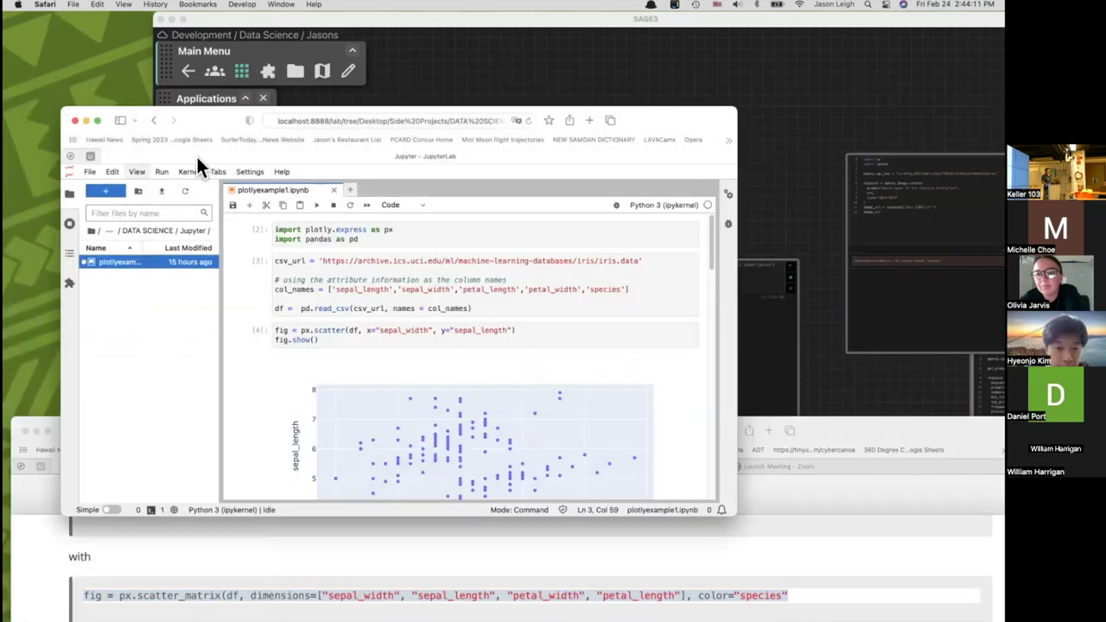
Move and enlarge the JupyterLab window to review its plots, then maximize SAGE3 in front.
{"action": "left_click_drag", "start_coordinate": [212, 121], "coordinate": [132, 38]}
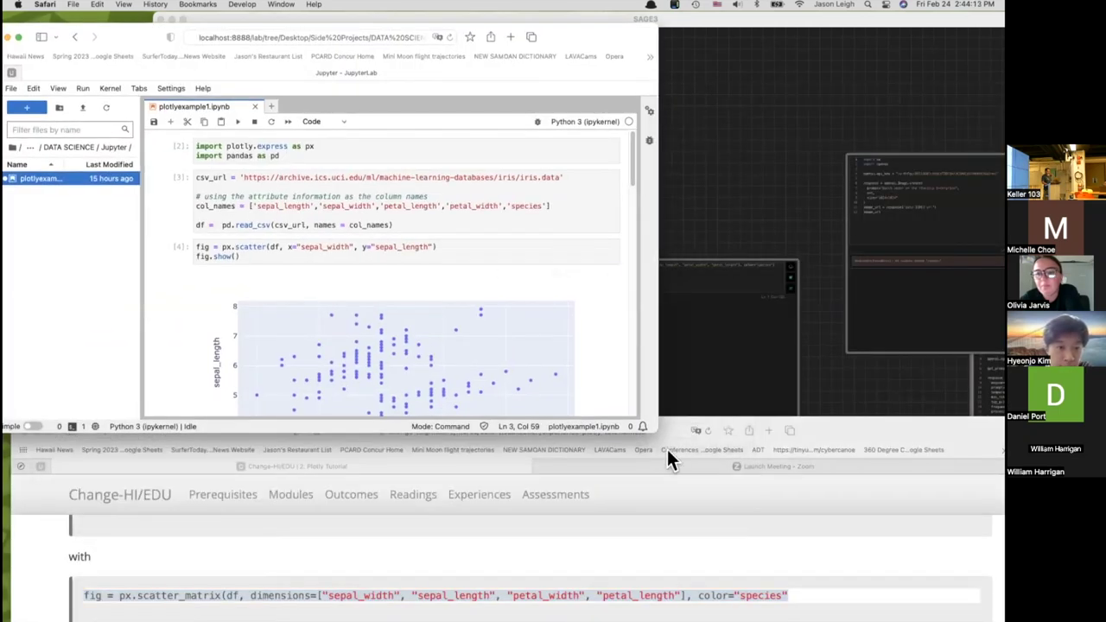
{"action": "left_click_drag", "start_coordinate": [656, 433], "coordinate": [662, 605]}
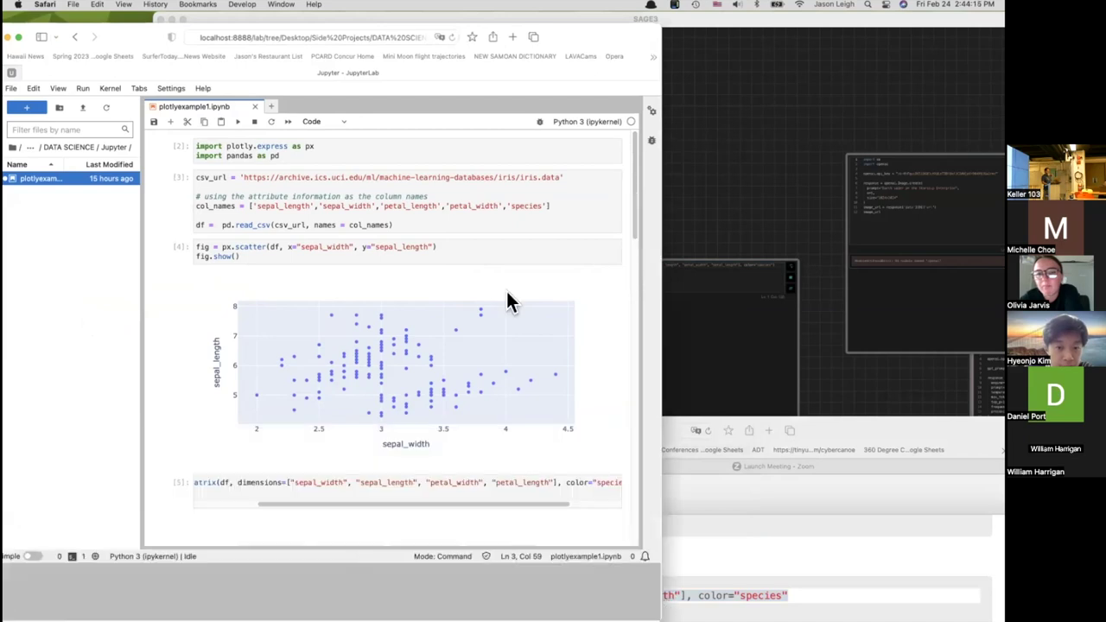
{"action": "scroll", "coordinate": [507, 301], "scroll_direction": "down", "scroll_amount": 15}
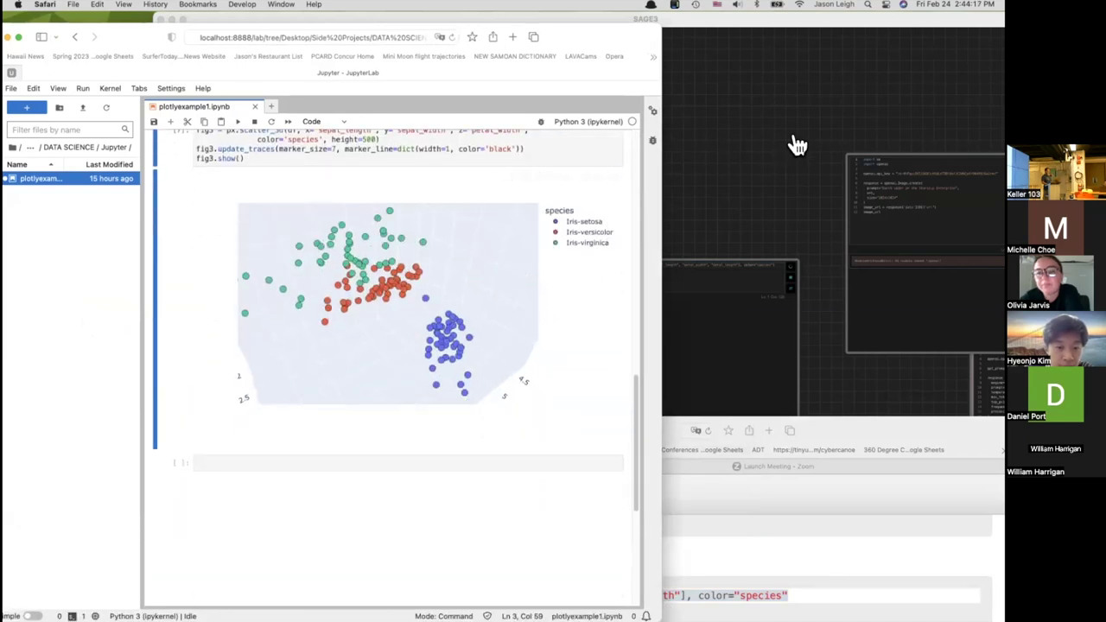
{"action": "left_click", "coordinate": [797, 144]}
{"action": "double_click", "coordinate": [615, 32]}
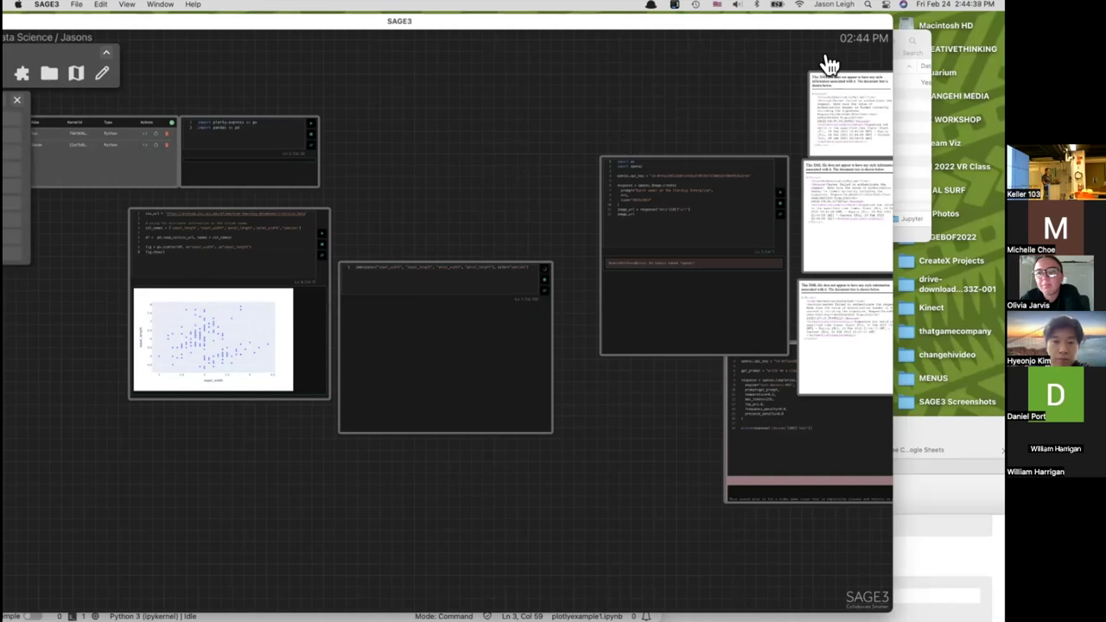
Upload plotlyexample1.ipynb from the Finder Jupyter folder onto the SAGE3 board.
{"action": "left_click_drag", "start_coordinate": [703, 23], "coordinate": [584, 22]}
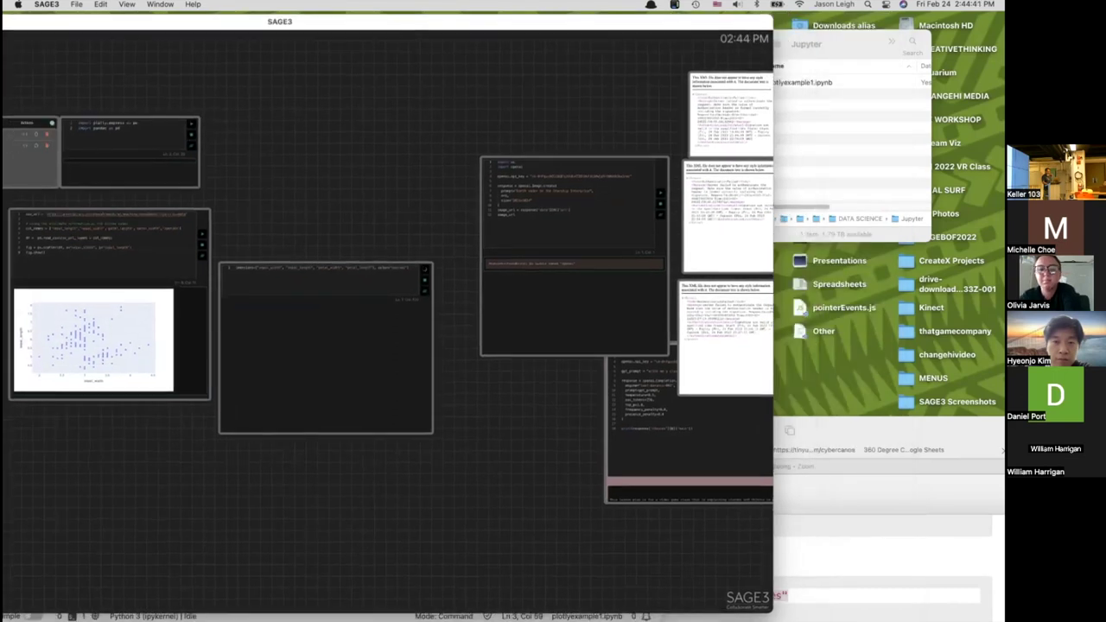
{"action": "left_click", "coordinate": [884, 143]}
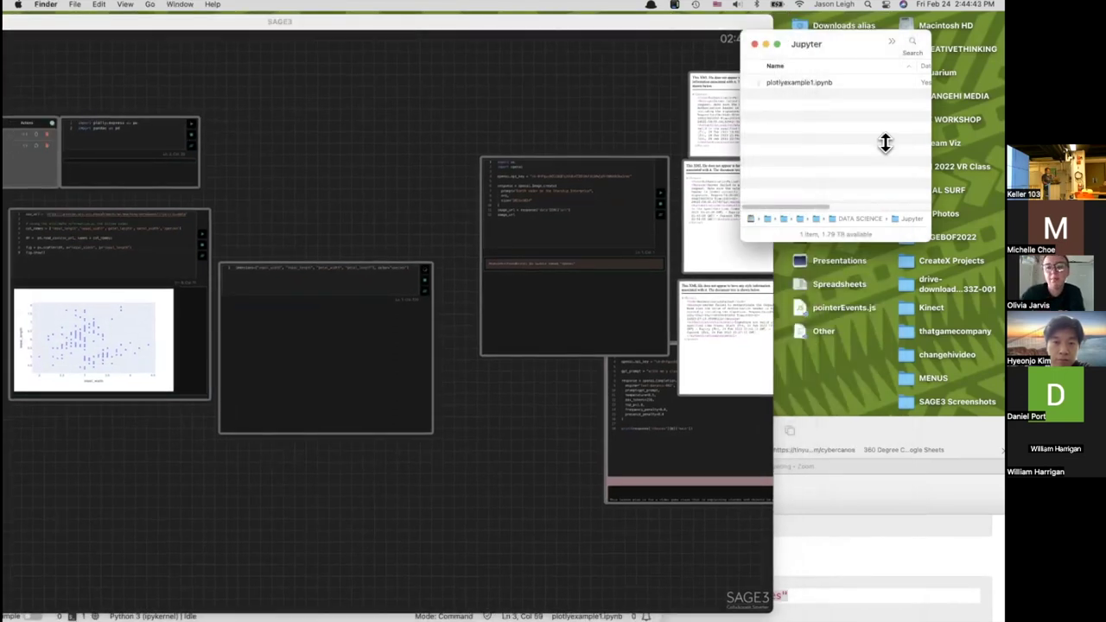
{"action": "left_click", "coordinate": [805, 83]}
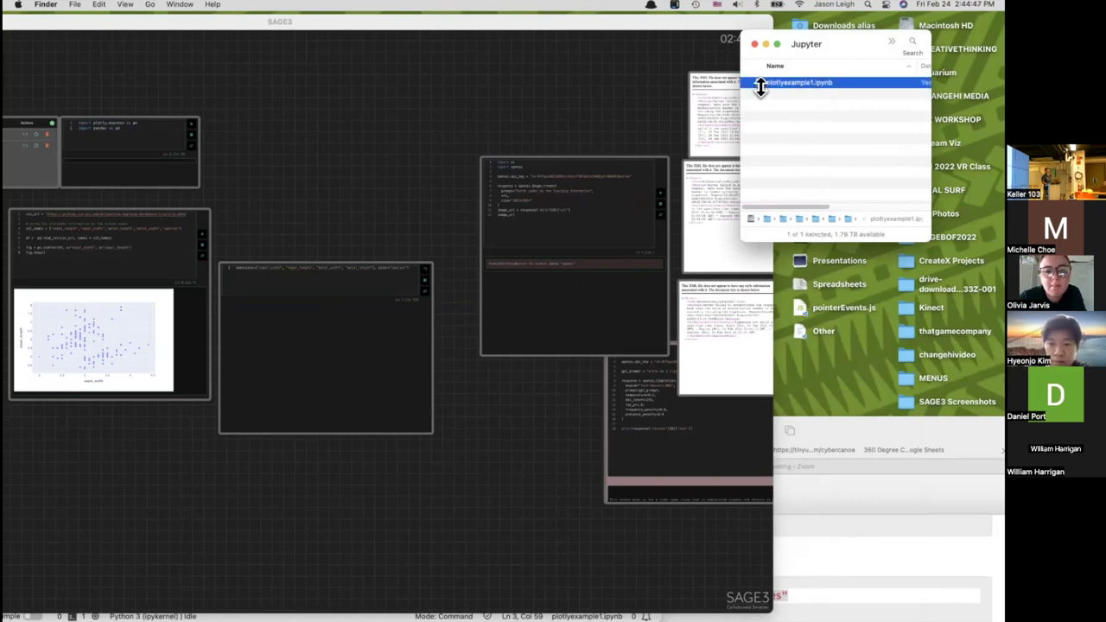
{"action": "left_click_drag", "start_coordinate": [760, 85], "coordinate": [365, 151]}
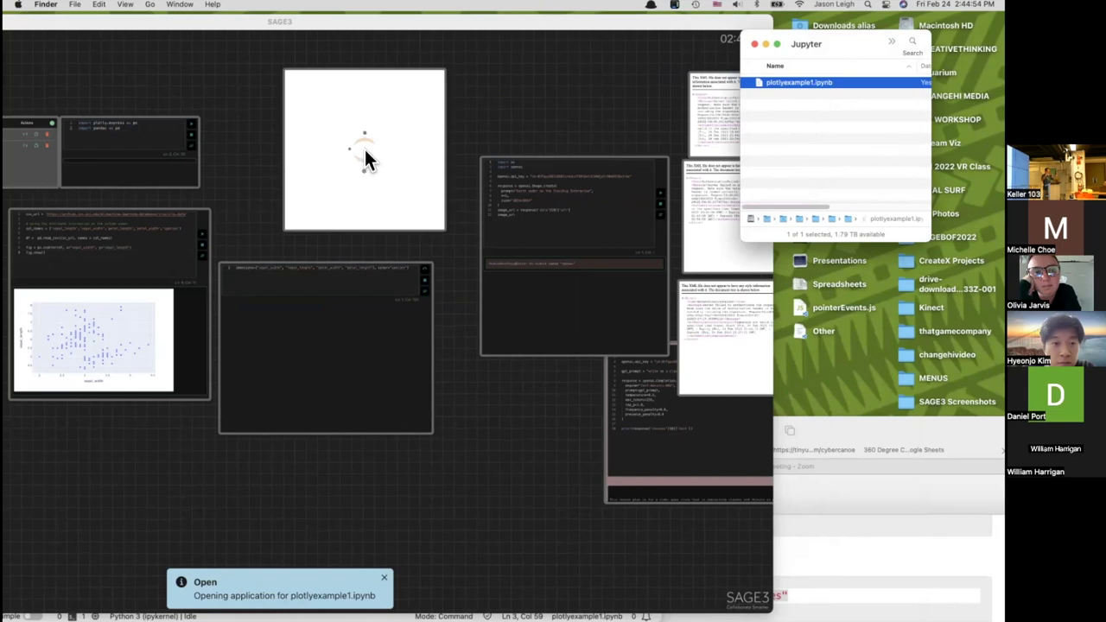
Enlarge the uploaded notebook app and place it in the lower middle of the board.
{"action": "left_click", "coordinate": [448, 238]}
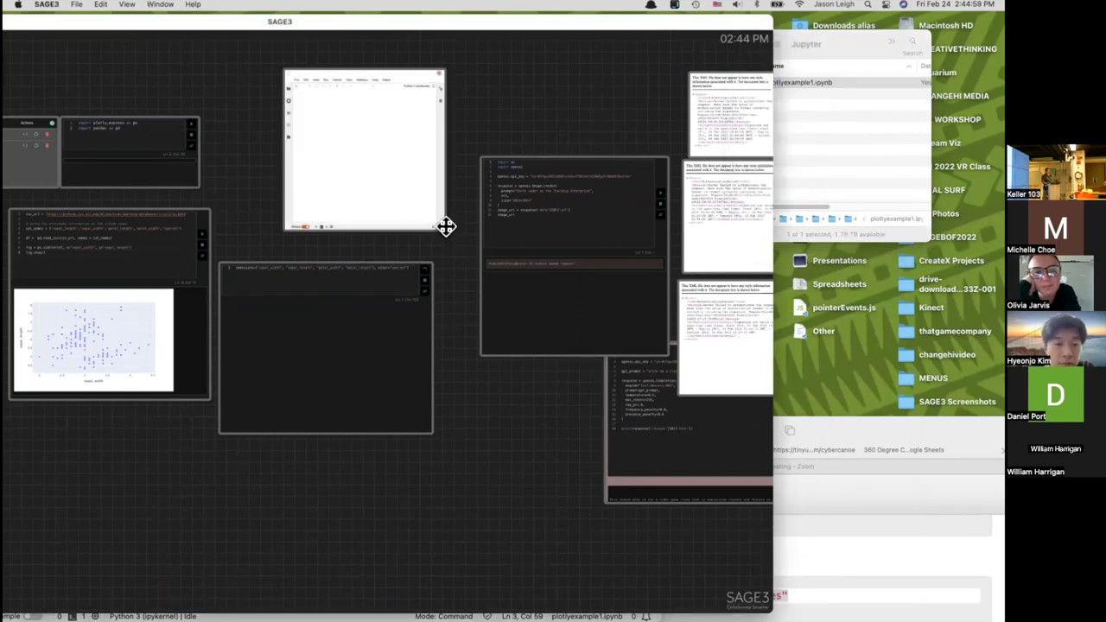
{"action": "left_click_drag", "start_coordinate": [449, 238], "coordinate": [494, 364]}
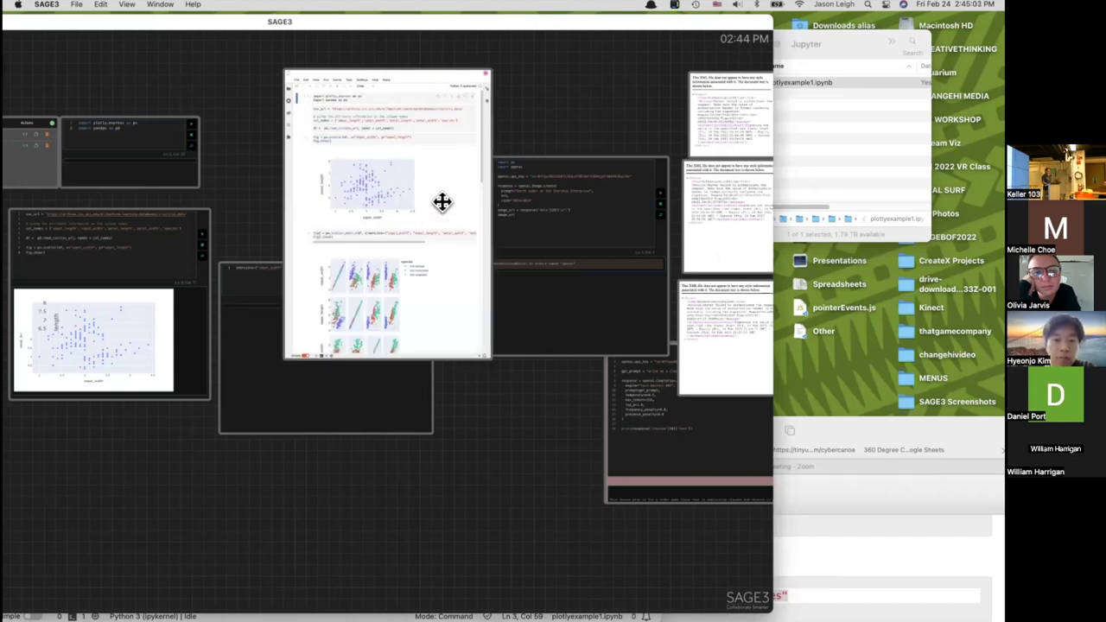
{"action": "left_click_drag", "start_coordinate": [420, 77], "coordinate": [627, 337]}
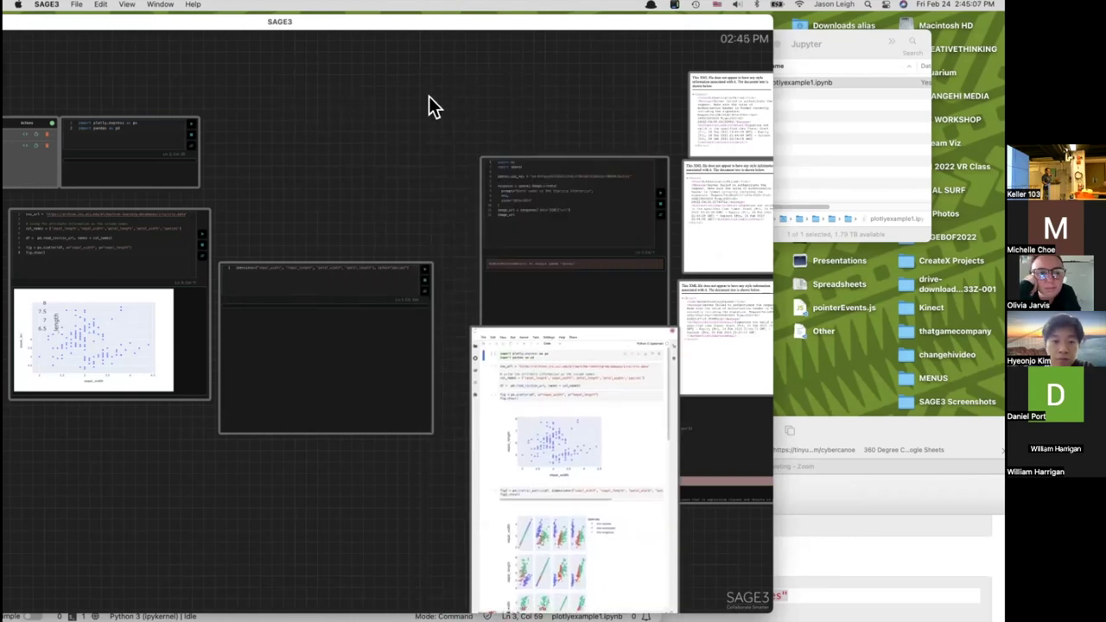
{"action": "scroll", "coordinate": [434, 105], "scroll_direction": "down", "scroll_amount": 5}
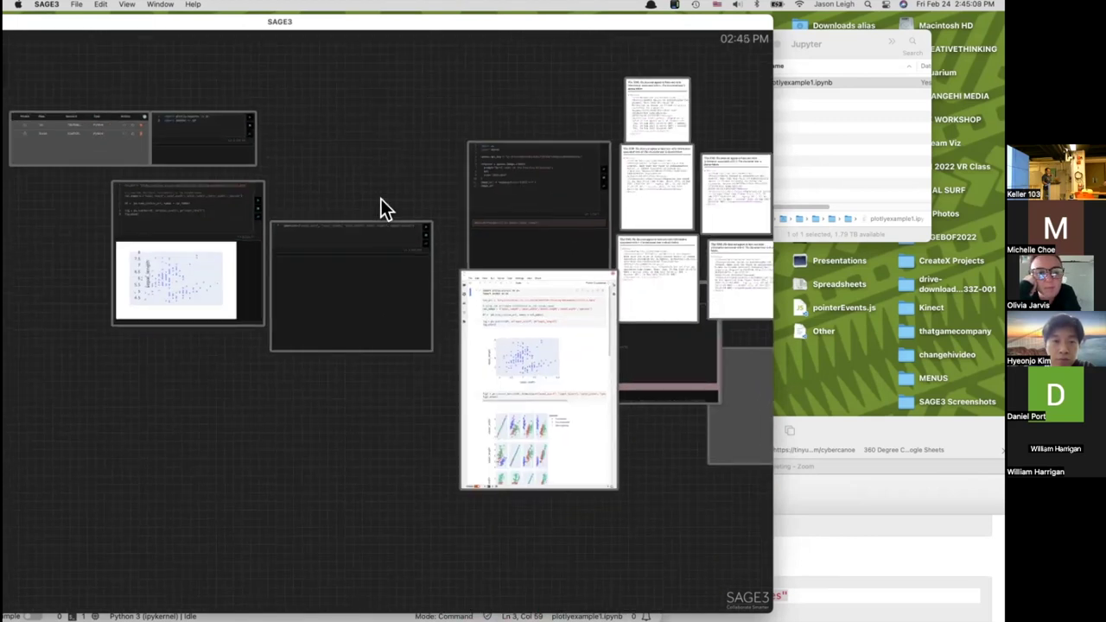
Select the scatter_matrix cell, then slide the SAGE3 window right to reveal JupyterLab.
{"action": "scroll", "coordinate": [383, 174], "scroll_direction": "up", "scroll_amount": 5}
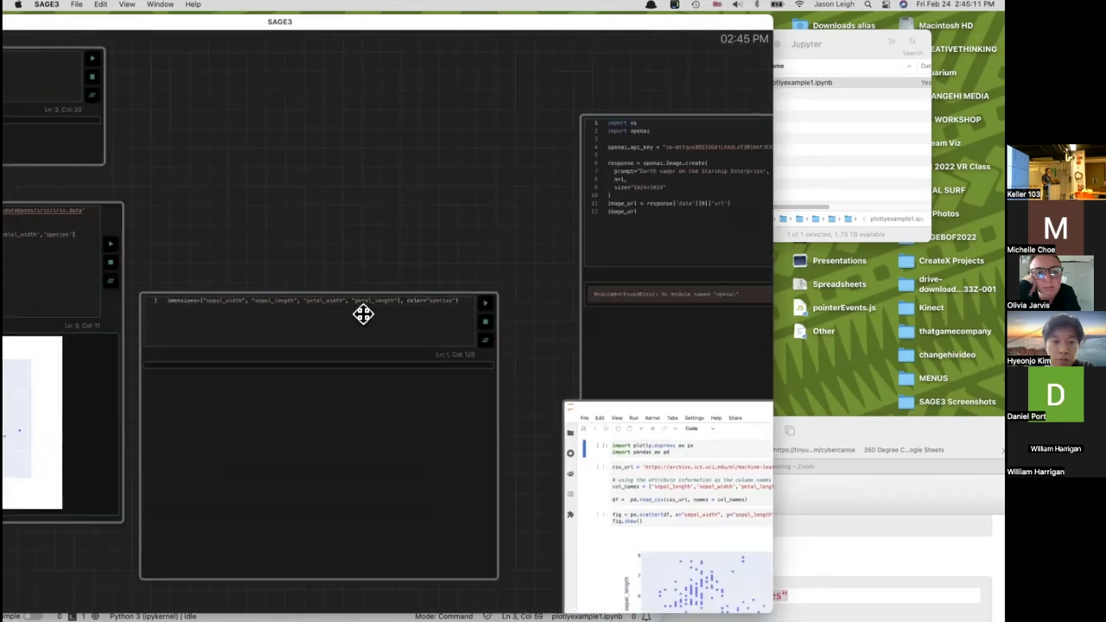
{"action": "left_click", "coordinate": [362, 318]}
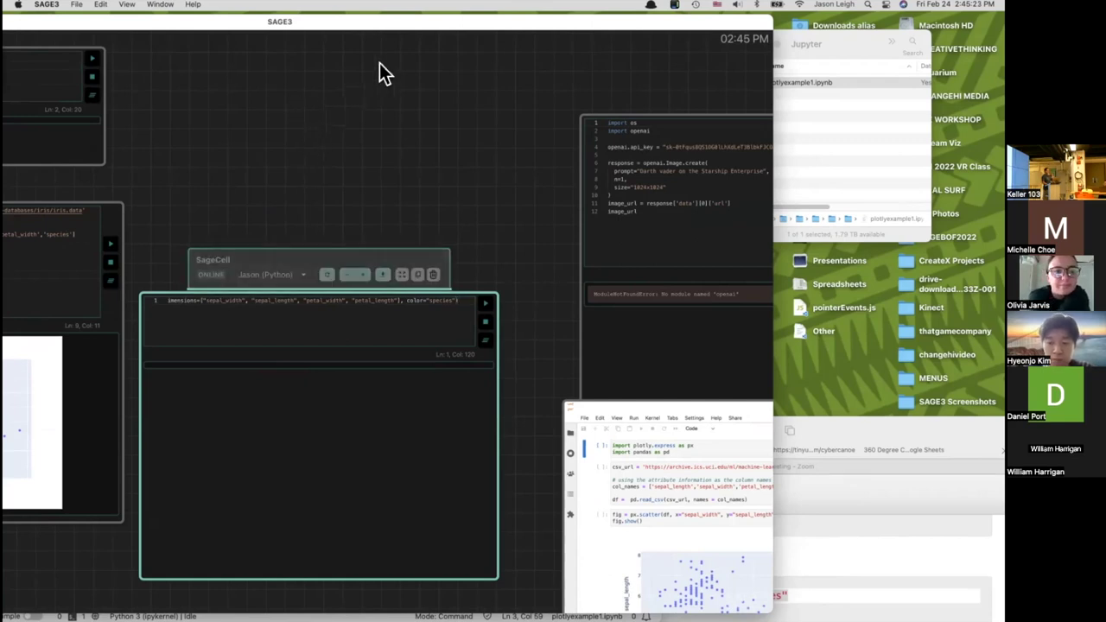
{"action": "scroll", "coordinate": [378, 74], "scroll_direction": "down", "scroll_amount": 3}
{"action": "scroll", "coordinate": [377, 75], "scroll_direction": "left", "scroll_amount": 3}
{"action": "scroll", "coordinate": [362, 84], "scroll_direction": "down", "scroll_amount": 2}
{"action": "scroll", "coordinate": [363, 84], "scroll_direction": "left", "scroll_amount": 2}
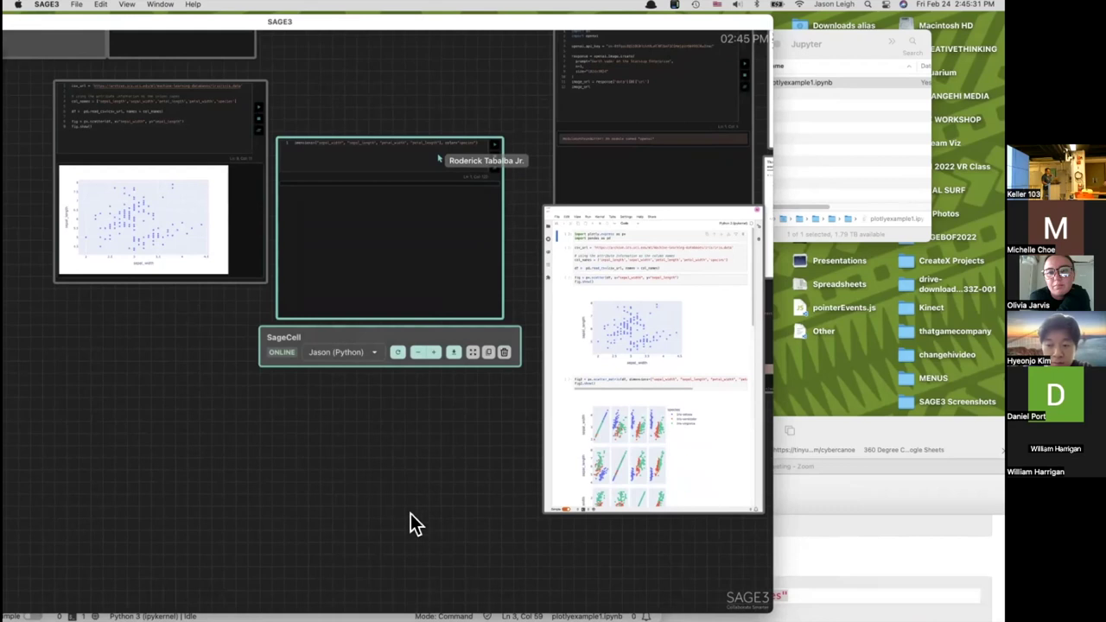
{"action": "mouse_move", "coordinate": [418, 607]}
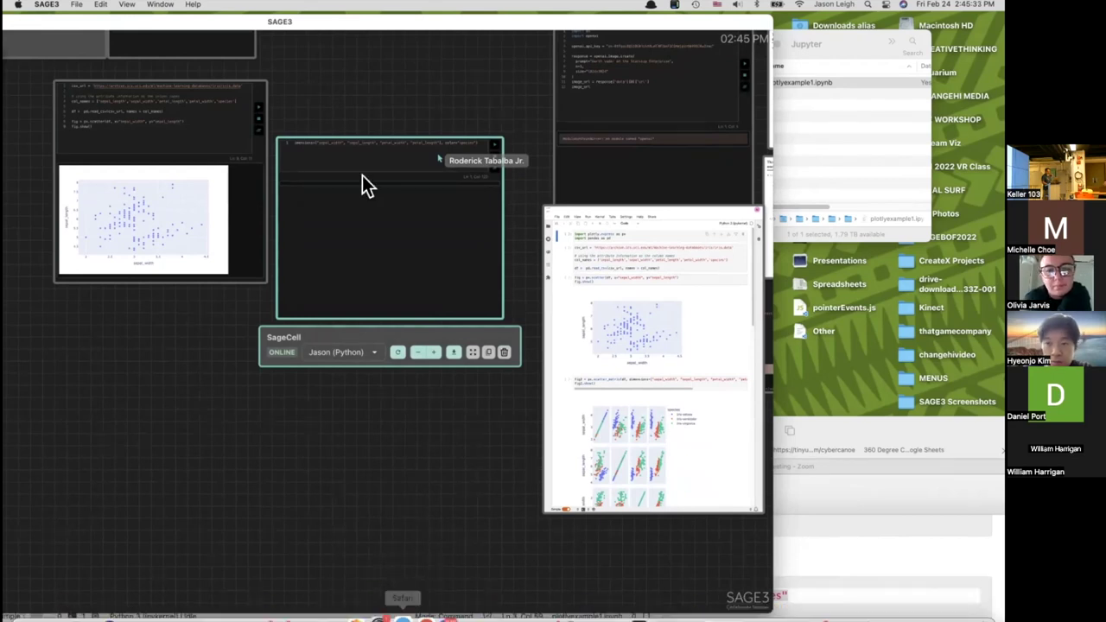
{"action": "left_click_drag", "start_coordinate": [328, 29], "coordinate": [737, 27]}
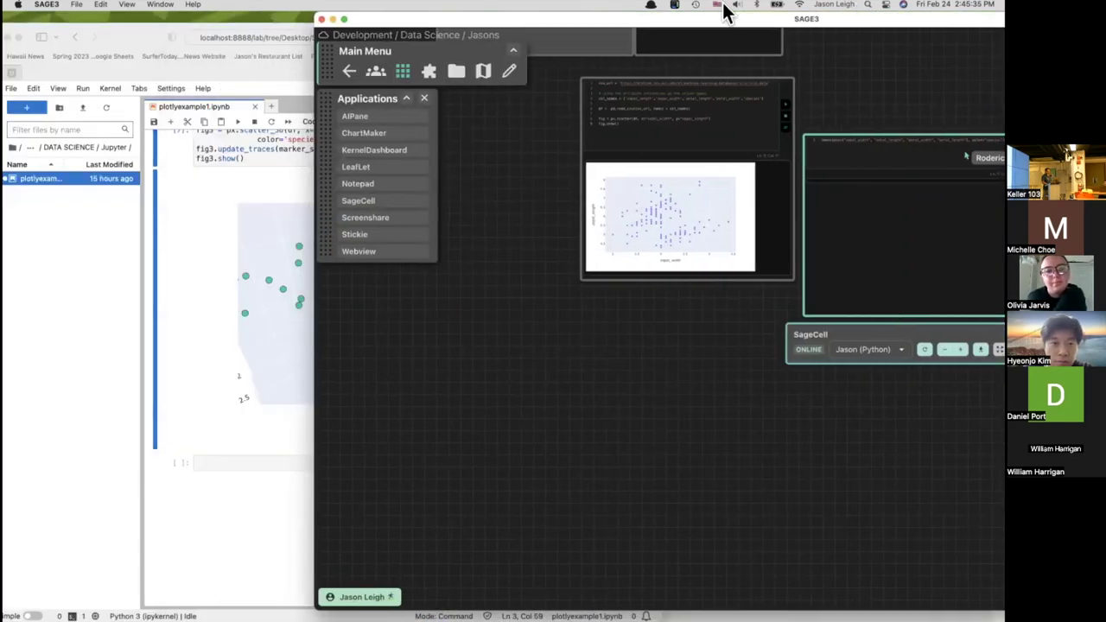
Open chat.openai.com in a new Safari tab, pass the human verification, and widen the window.
{"action": "left_click", "coordinate": [138, 47]}
{"action": "left_click", "coordinate": [327, 37]}
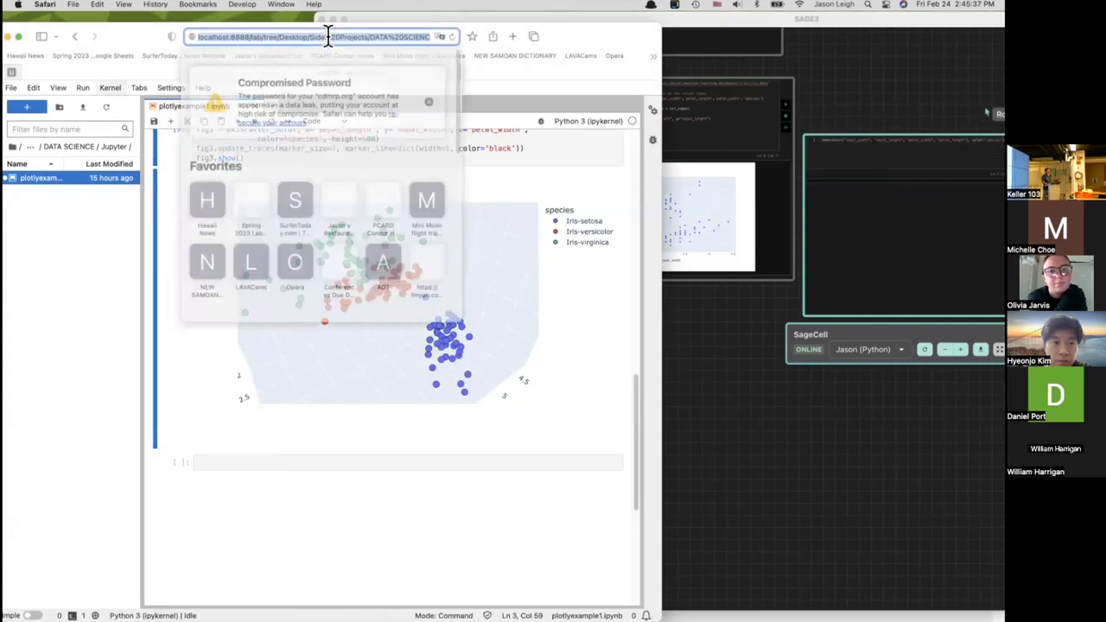
{"action": "key", "text": "super+t"}
{"action": "type", "text": "chat"}
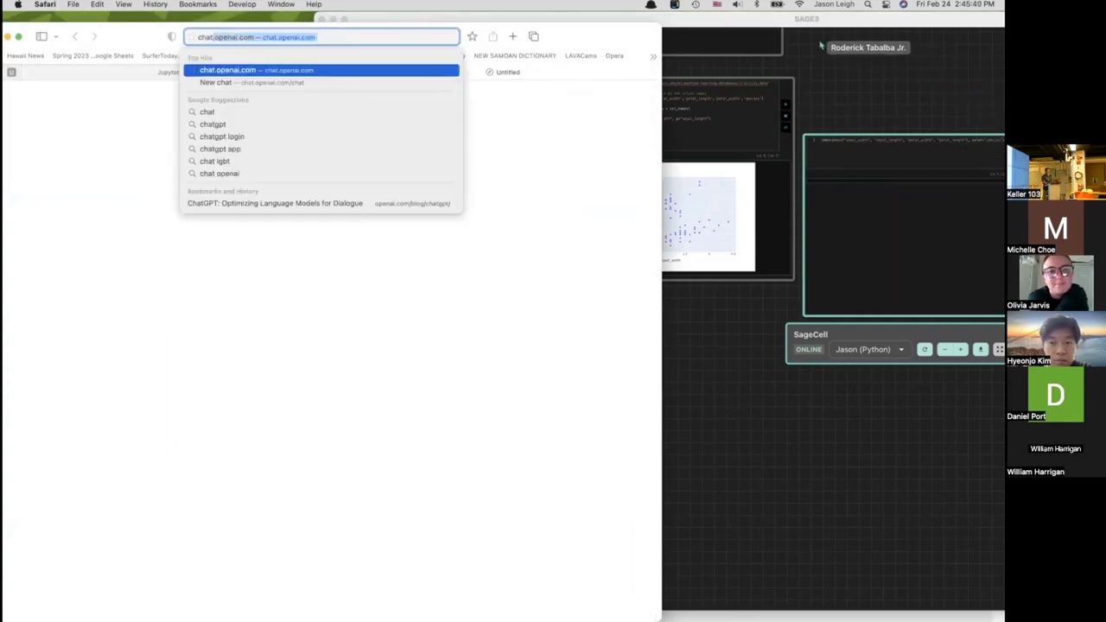
{"action": "key", "text": "Return"}
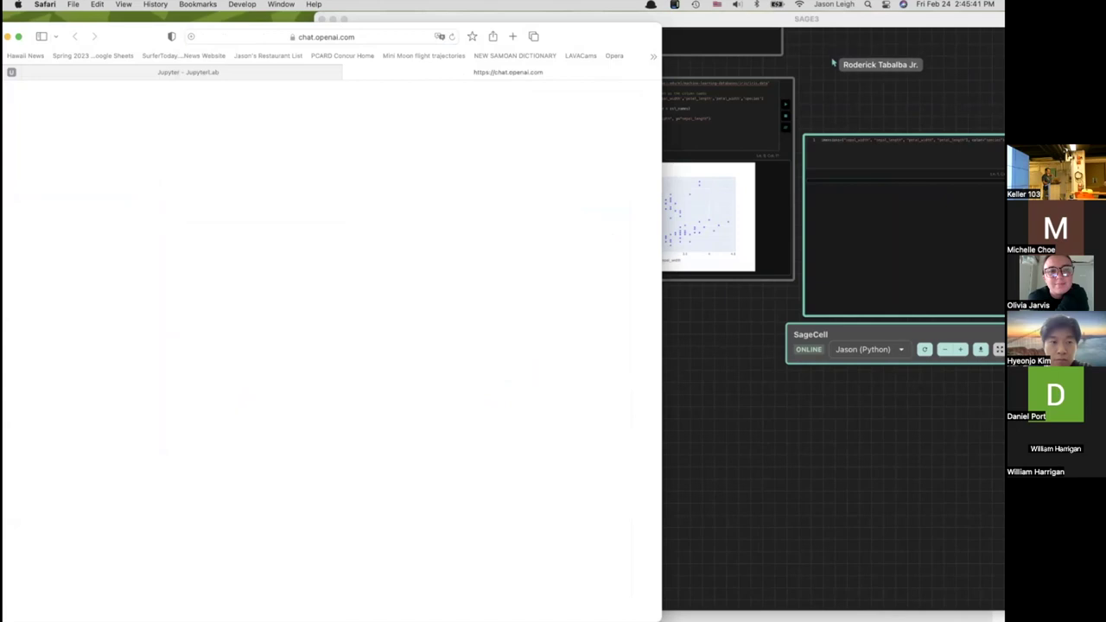
{"action": "left_click", "coordinate": [255, 373]}
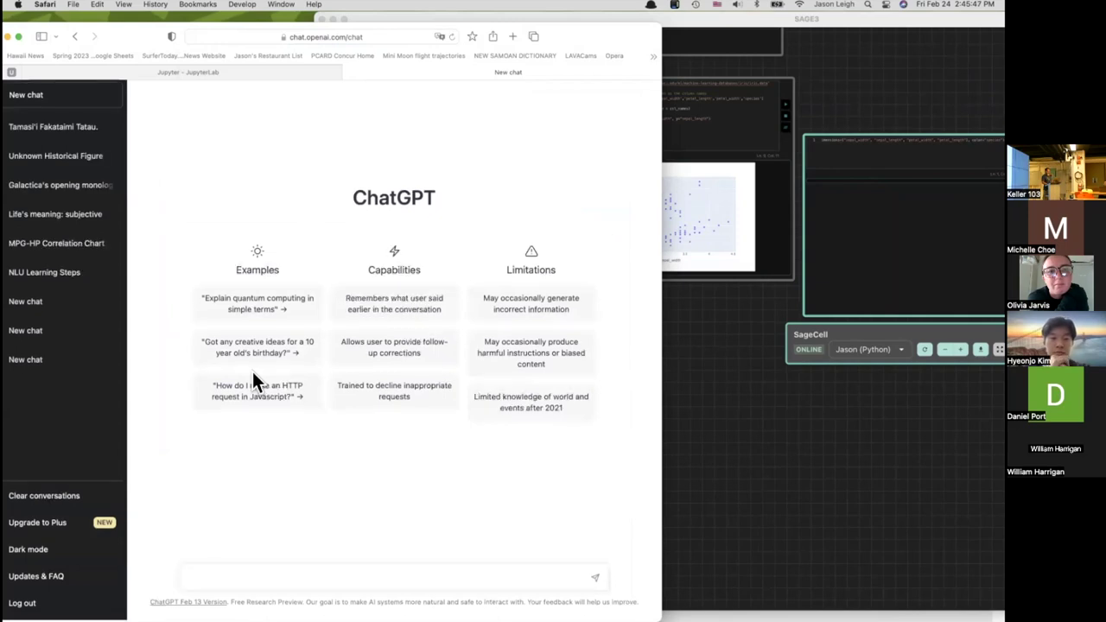
{"action": "left_click_drag", "start_coordinate": [659, 26], "coordinate": [698, 26]}
{"action": "left_click", "coordinate": [571, 429]}
Send ChatGPT the prompt 'show me the correlation between sepal width and length as a plotly chart'.
{"action": "type", "text": "show me the correlation between sepal width and length as a plotly chart"}
{"action": "key", "text": "Return"}
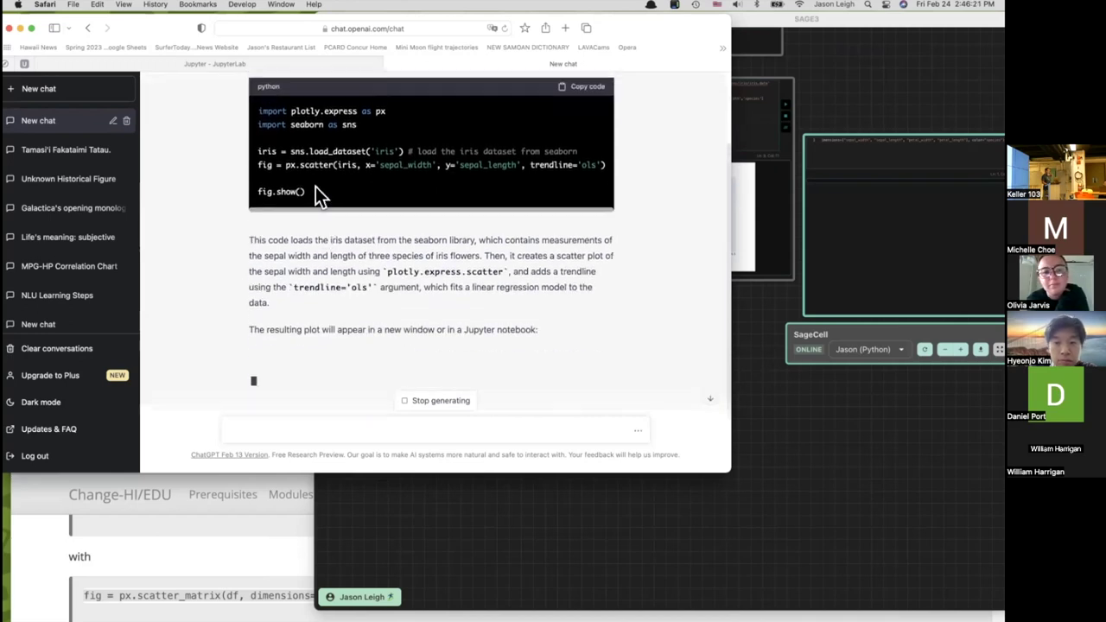
Highlight the code from the iris load to fig.show() in ChatGPT's answer, then scroll up to the prompt.
{"action": "left_click_drag", "start_coordinate": [312, 188], "coordinate": [256, 153]}
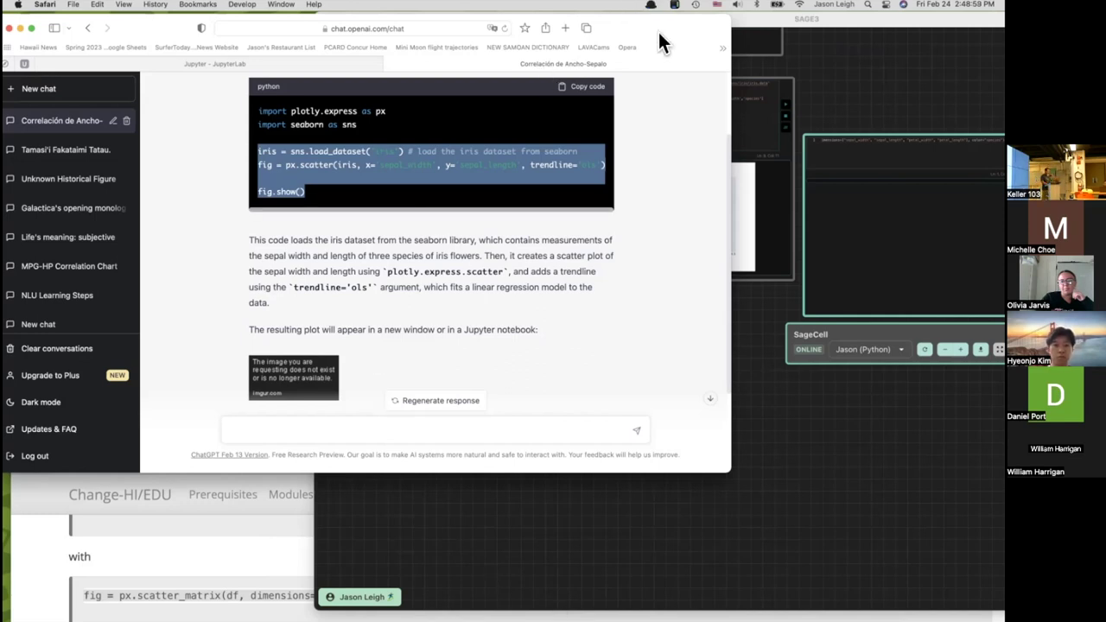
{"action": "left_click_drag", "start_coordinate": [659, 32], "coordinate": [730, 30]}
{"action": "scroll", "coordinate": [630, 173], "scroll_direction": "up", "scroll_amount": 3}
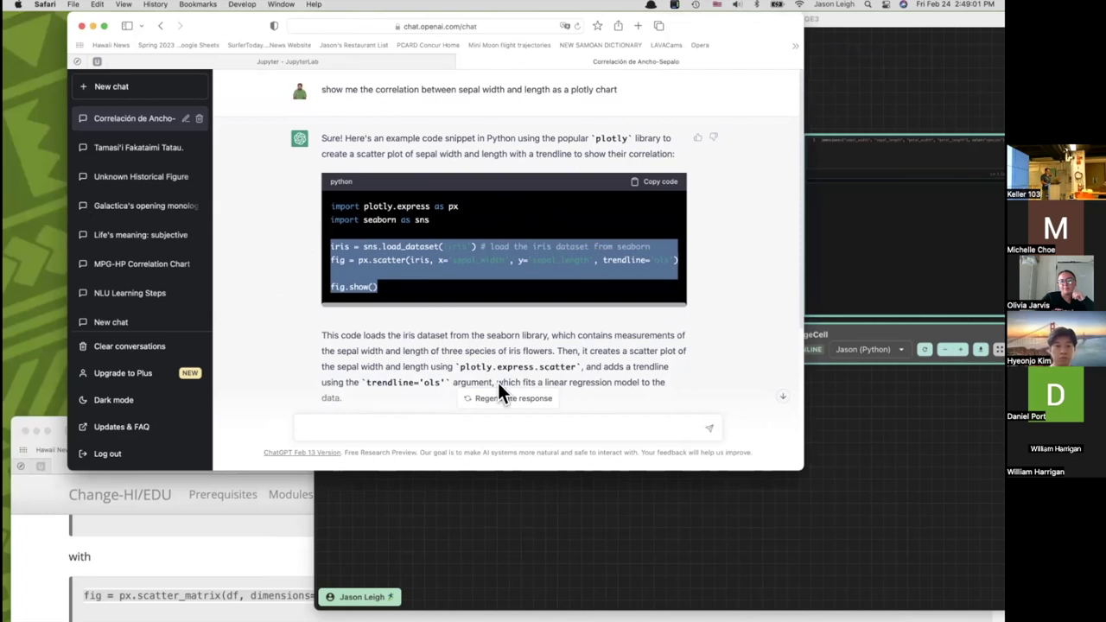
{"action": "left_click", "coordinate": [42, 487]}
Move the tutorial window up, highlight 'Dash dashboards' in the PythonAnywhere paragraph, and scroll to its video.
{"action": "left_click_drag", "start_coordinate": [171, 422], "coordinate": [199, 25]}
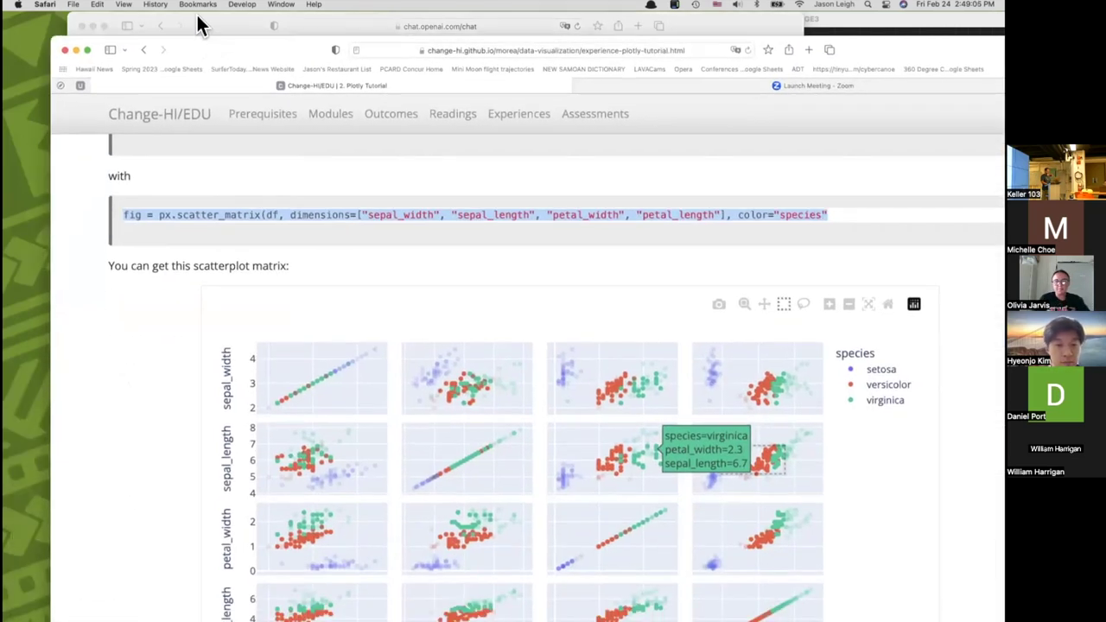
{"action": "scroll", "coordinate": [195, 268], "scroll_direction": "down", "scroll_amount": 10}
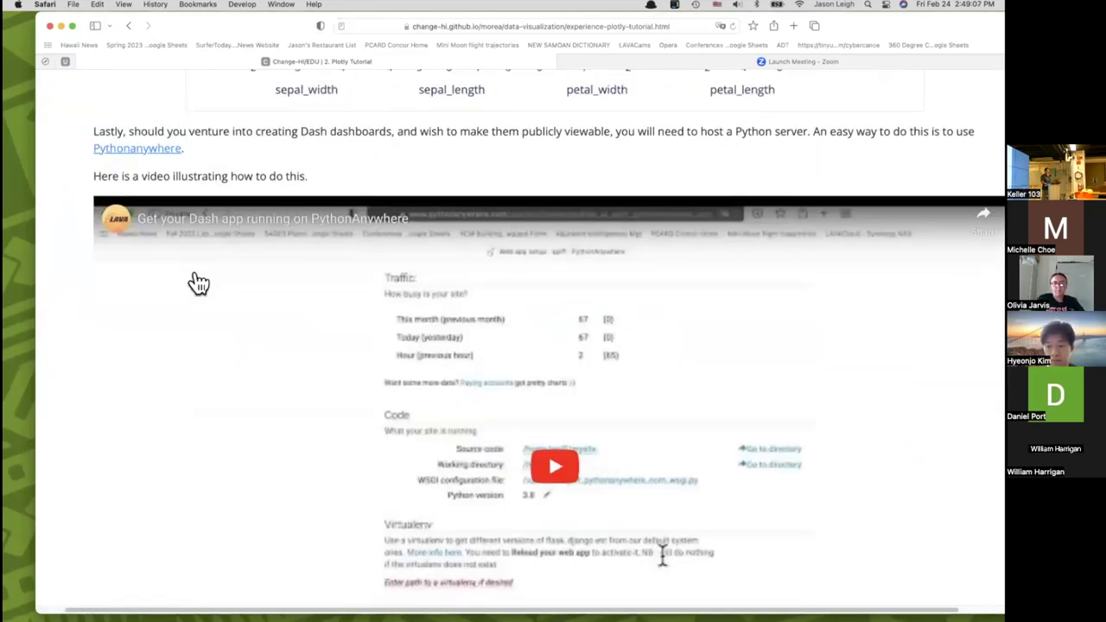
{"action": "scroll", "coordinate": [211, 251], "scroll_direction": "up", "scroll_amount": 2}
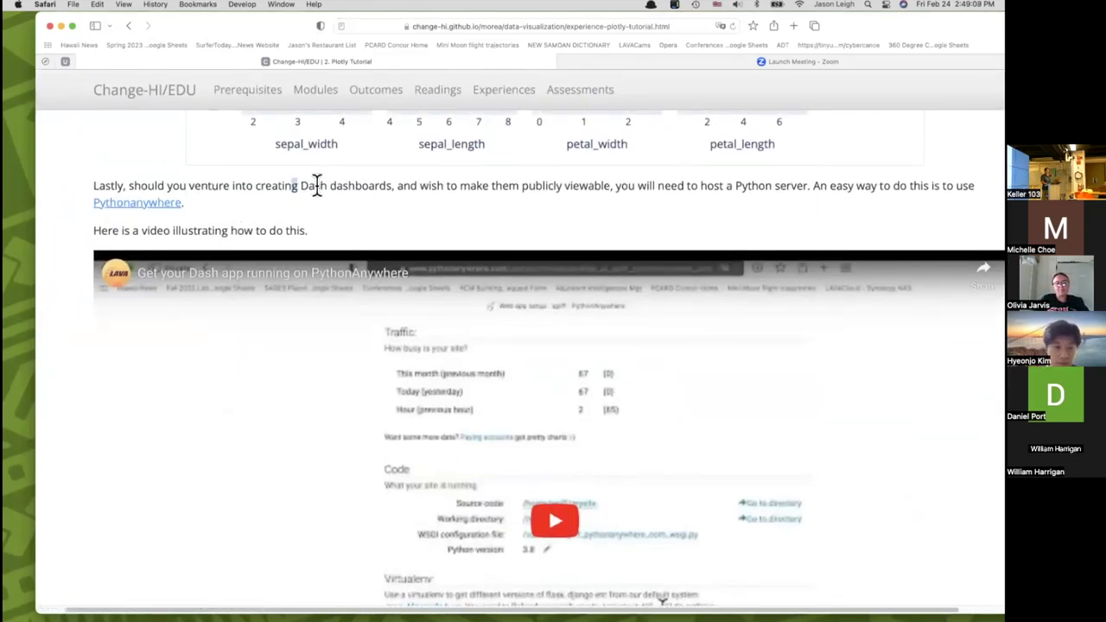
{"action": "left_click_drag", "start_coordinate": [317, 185], "coordinate": [390, 185]}
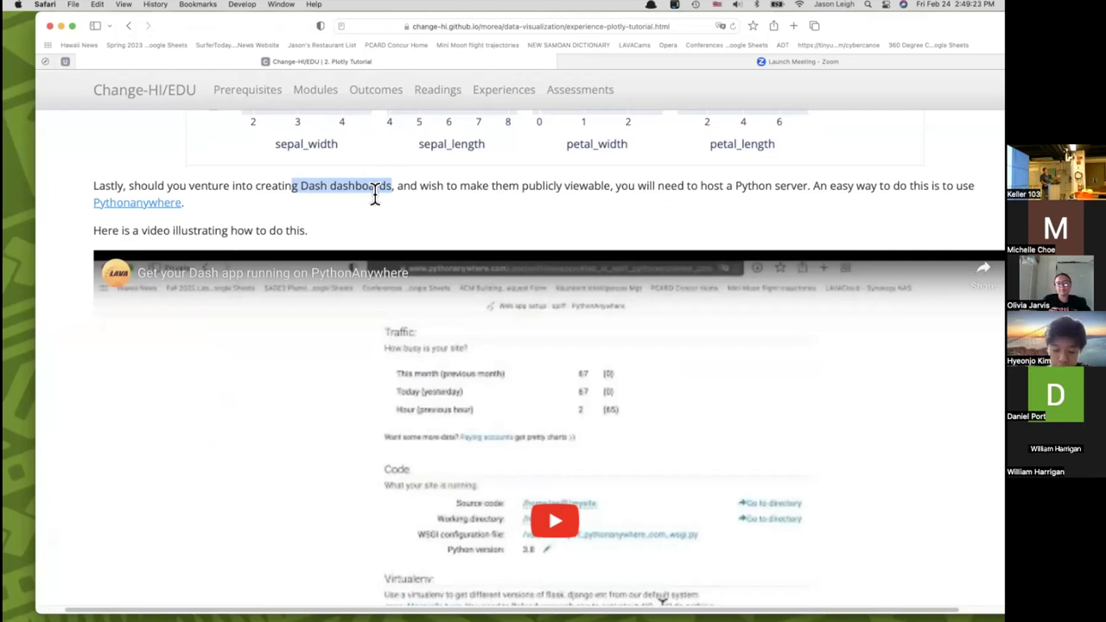
{"action": "left_click", "coordinate": [371, 198]}
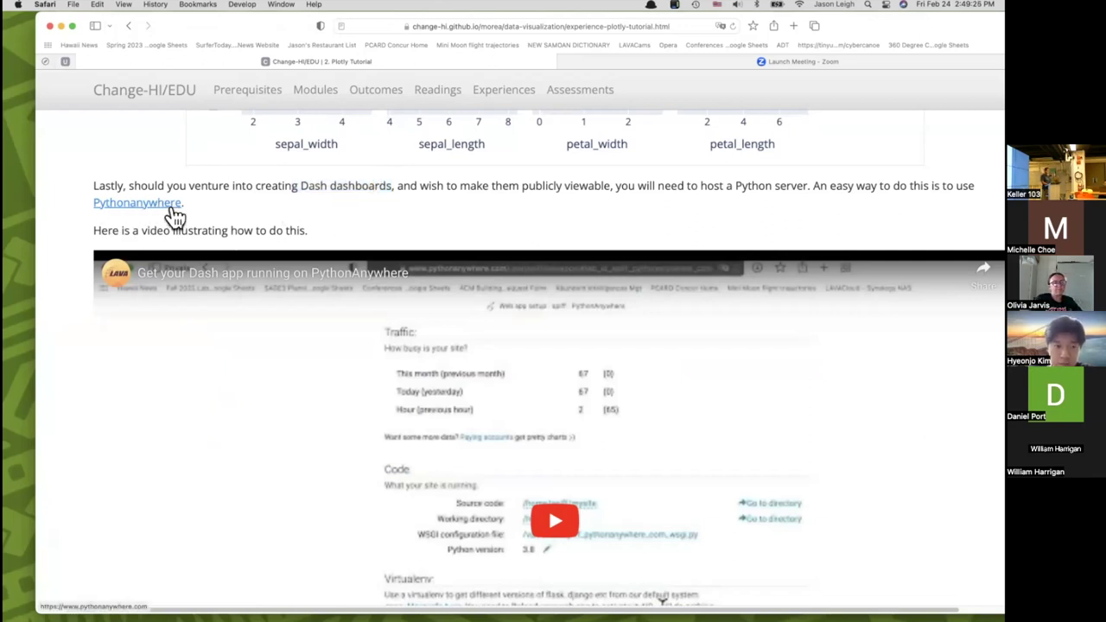
{"action": "scroll", "coordinate": [281, 206], "scroll_direction": "down", "scroll_amount": 2}
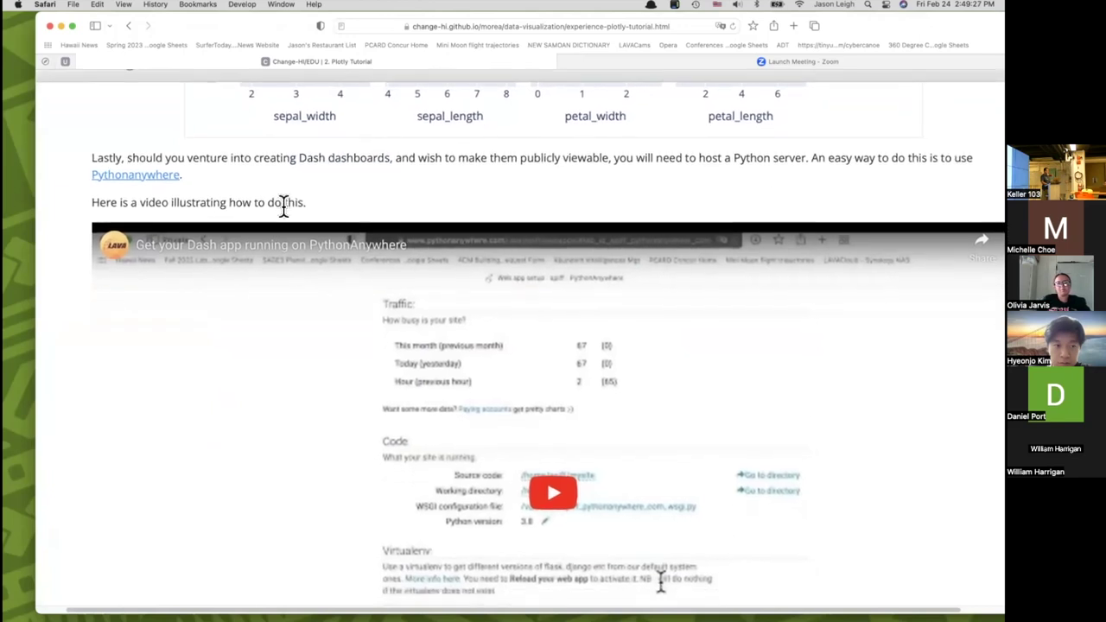
{"action": "scroll", "coordinate": [282, 208], "scroll_direction": "down", "scroll_amount": 2}
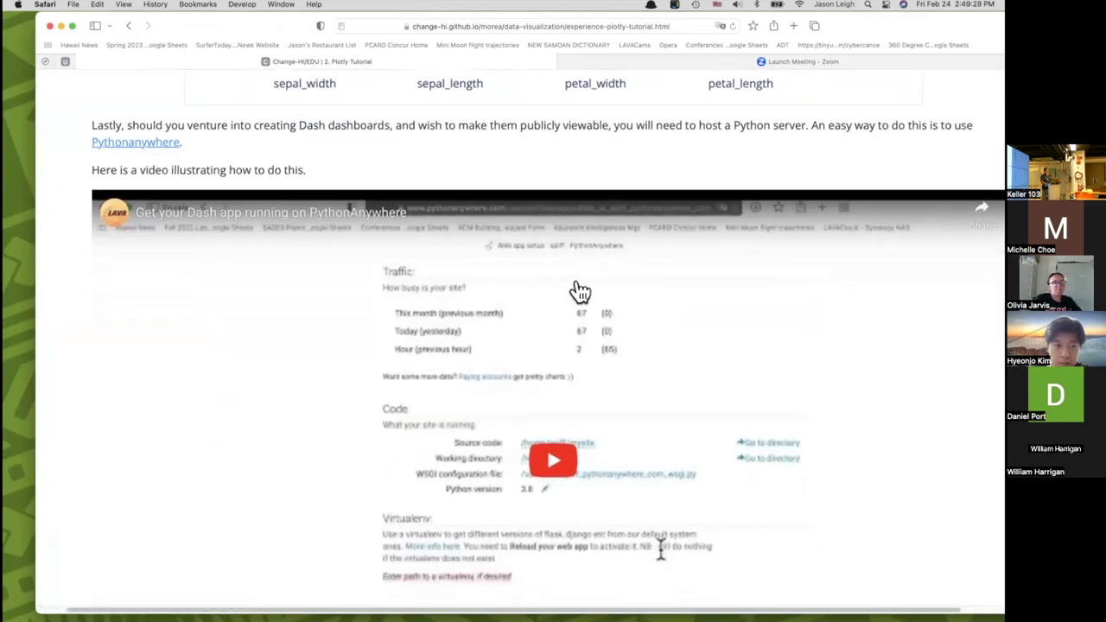
{"action": "scroll", "coordinate": [605, 369], "scroll_direction": "down", "scroll_amount": 5}
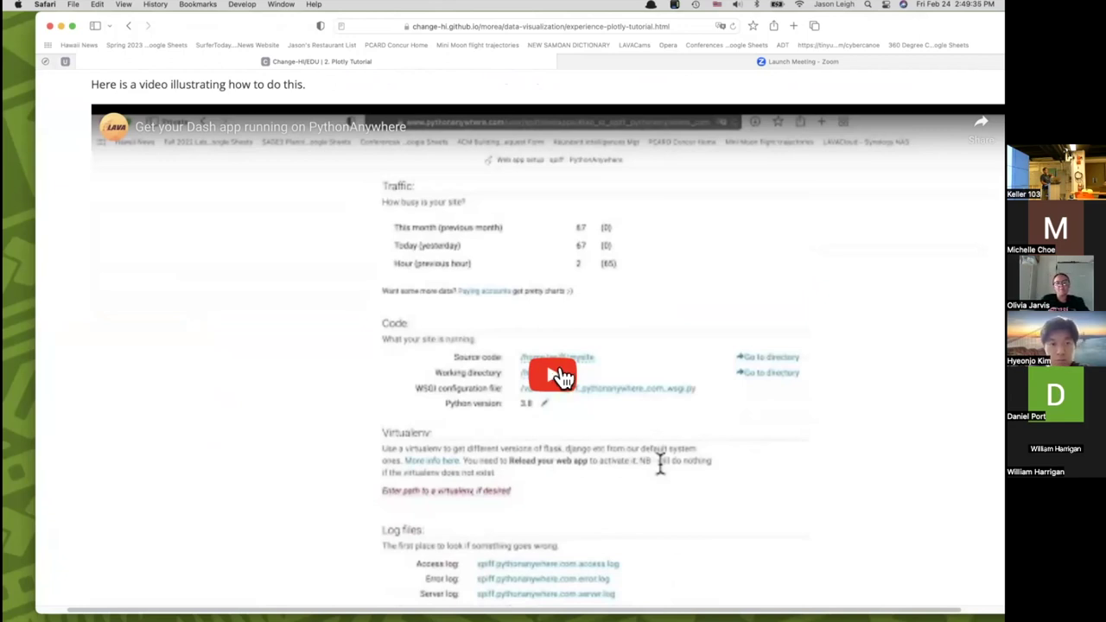
{"action": "scroll", "coordinate": [559, 377], "scroll_direction": "up", "scroll_amount": 2}
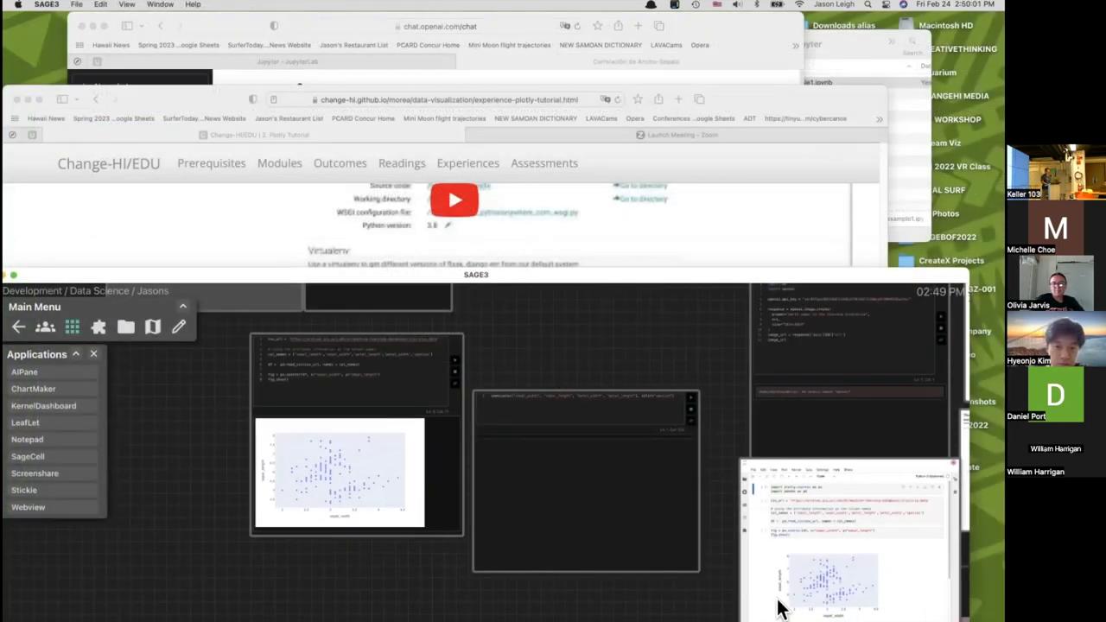
Enlarge the tutorial browser, go back, and navigate via 2. Plotly Tutorial to 3. Paraview Tutorial.
{"action": "left_click", "coordinate": [687, 224]}
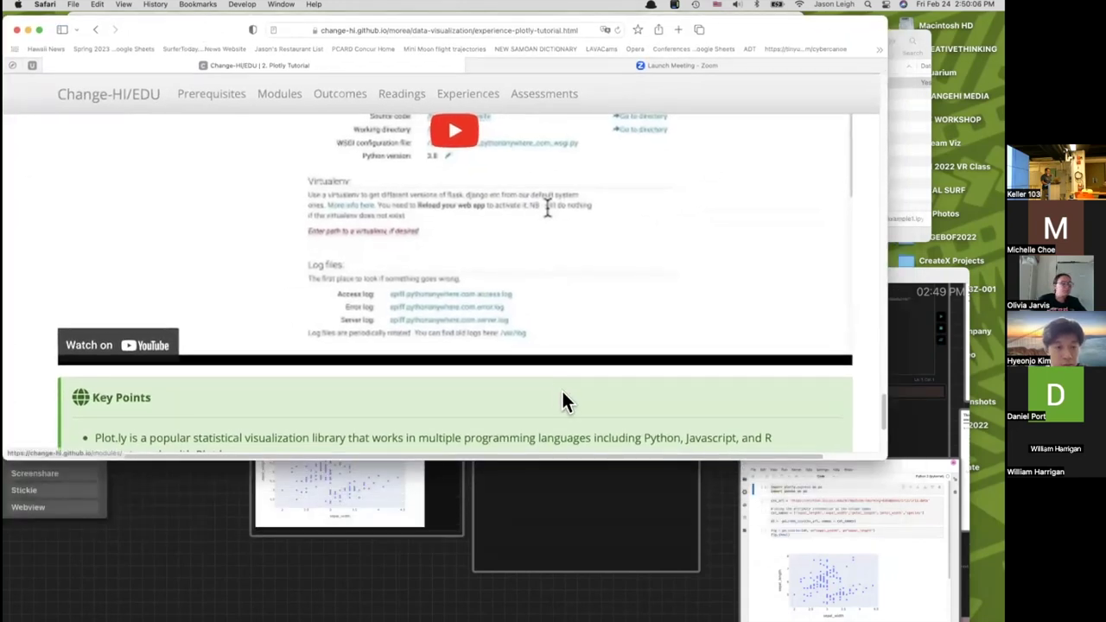
{"action": "left_click_drag", "start_coordinate": [884, 458], "coordinate": [993, 616]}
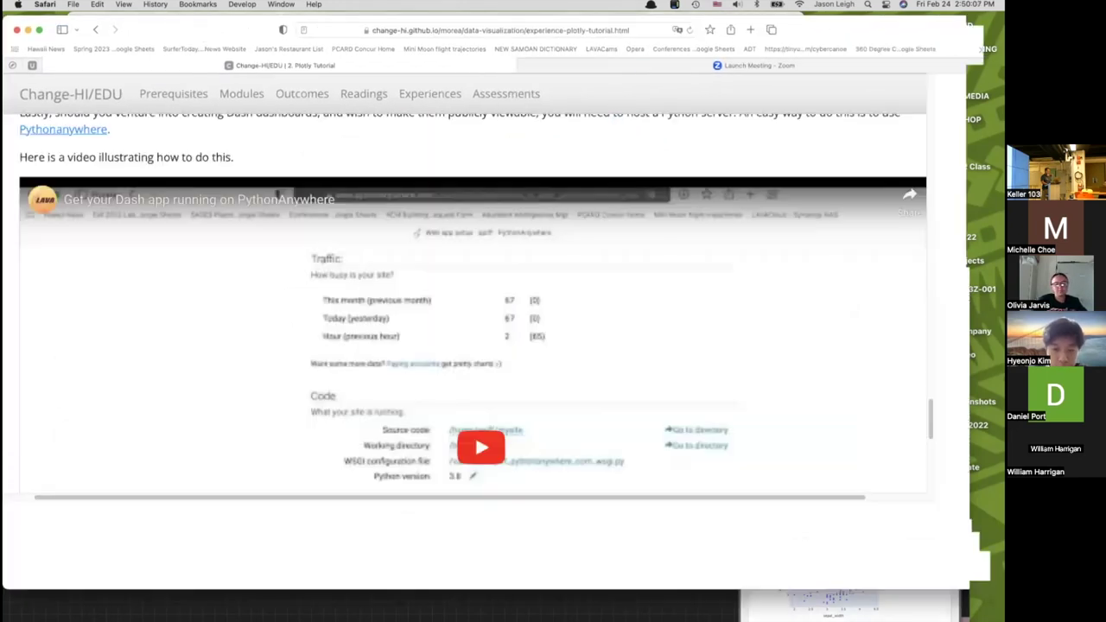
{"action": "left_click", "coordinate": [97, 30]}
{"action": "scroll", "coordinate": [303, 273], "scroll_direction": "up", "scroll_amount": 10}
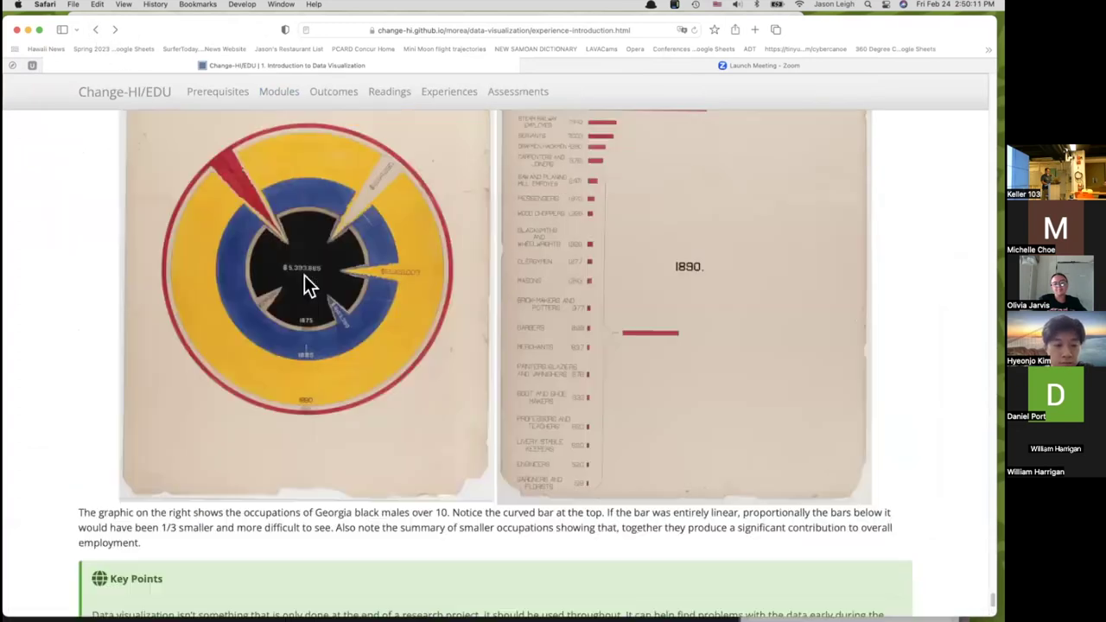
{"action": "scroll", "coordinate": [303, 272], "scroll_direction": "down", "scroll_amount": 10}
{"action": "left_click", "coordinate": [849, 527]}
{"action": "scroll", "coordinate": [850, 531], "scroll_direction": "down", "scroll_amount": 15}
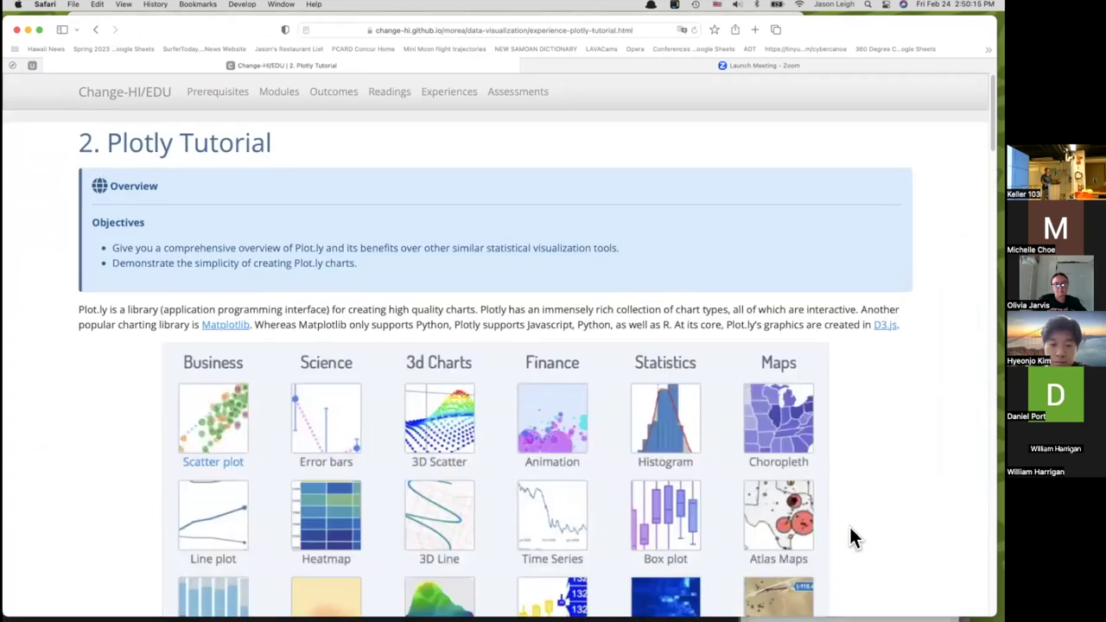
{"action": "scroll", "coordinate": [851, 537], "scroll_direction": "down", "scroll_amount": 20}
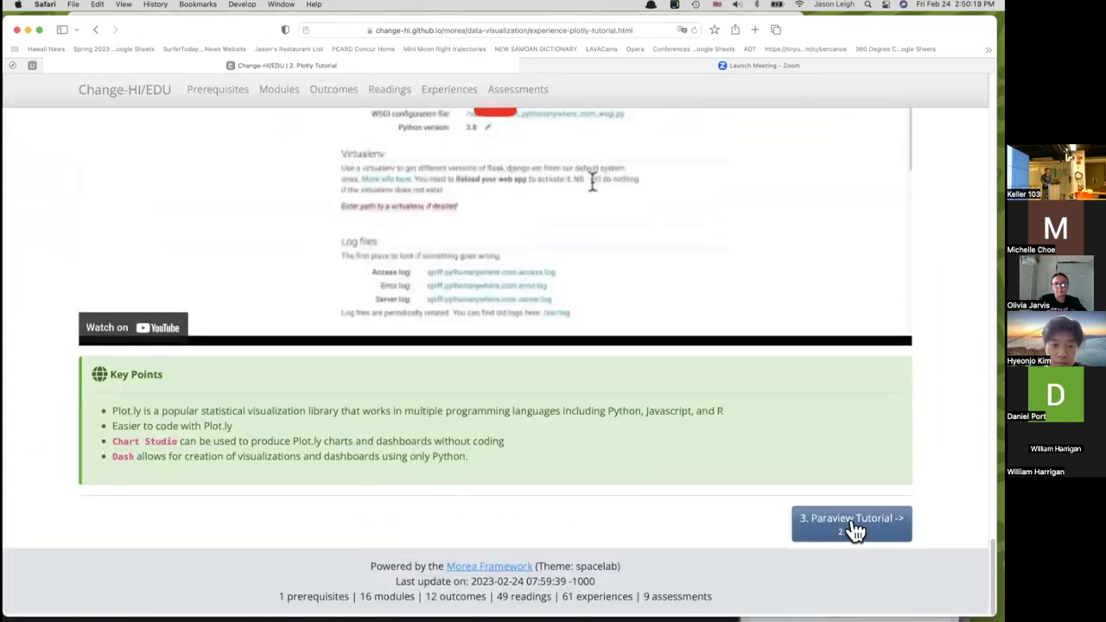
{"action": "left_click", "coordinate": [853, 527]}
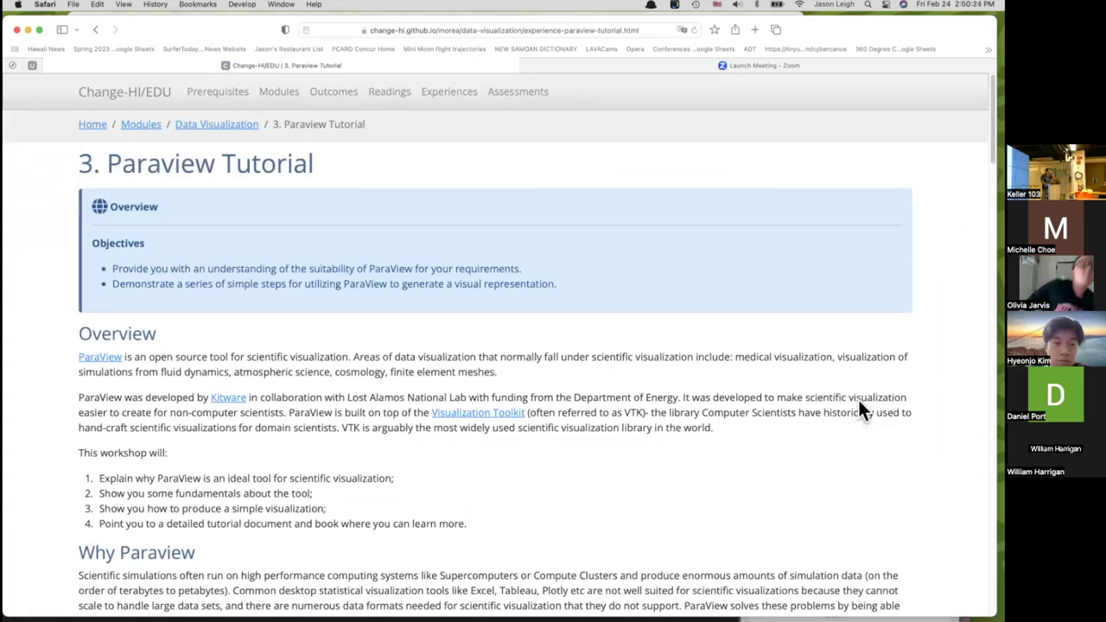
{"action": "scroll", "coordinate": [858, 404], "scroll_direction": "down", "scroll_amount": 1}
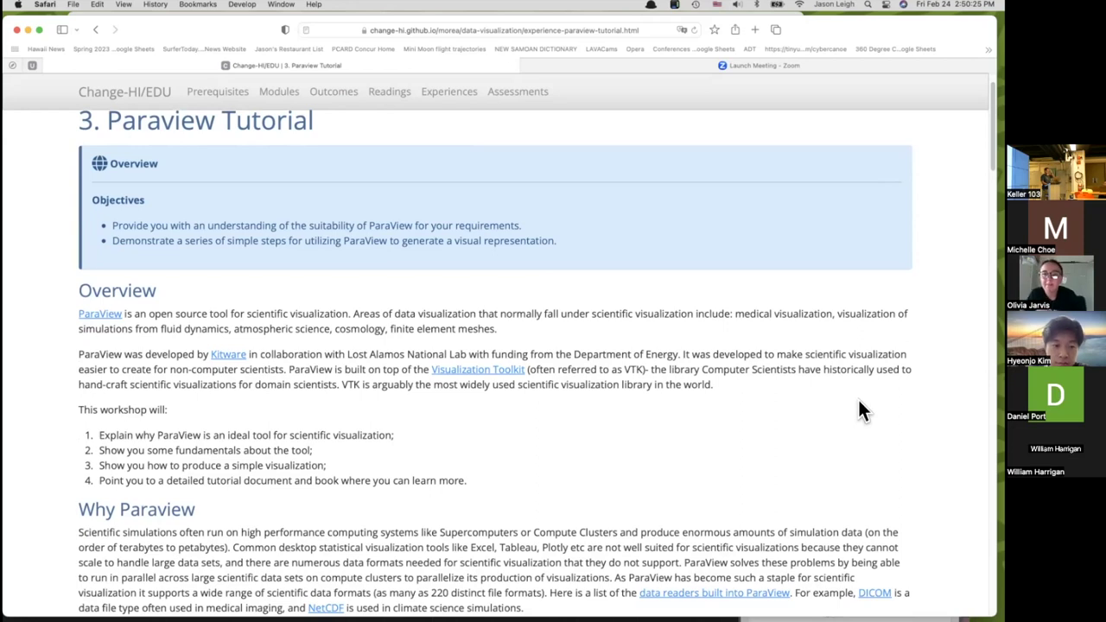
{"action": "scroll", "coordinate": [860, 406], "scroll_direction": "up", "scroll_amount": 1}
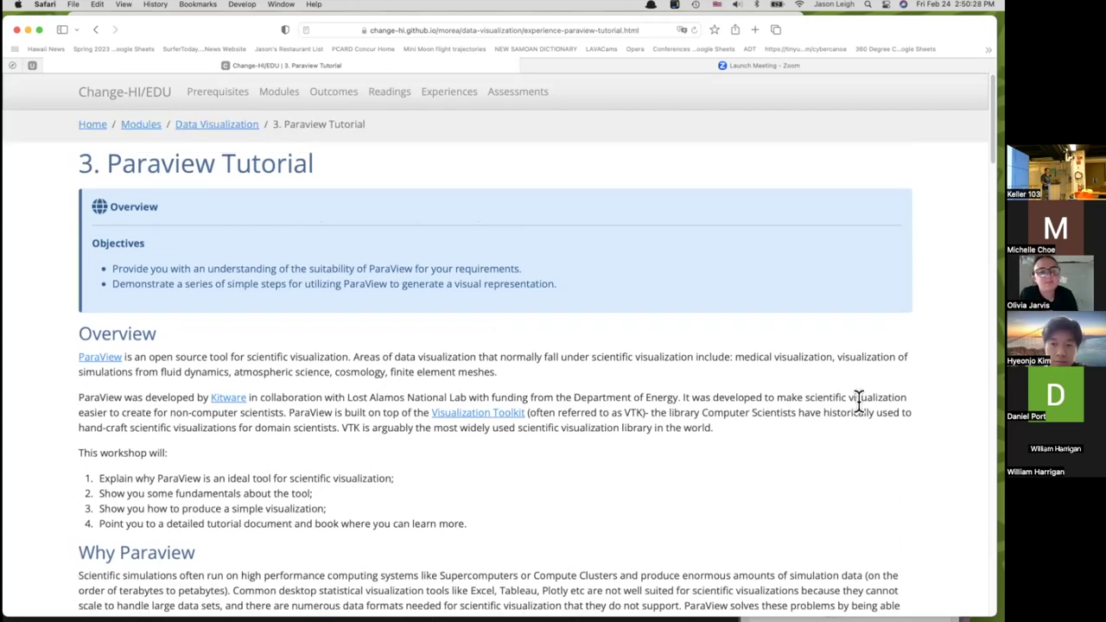
{"action": "scroll", "coordinate": [860, 406], "scroll_direction": "down", "scroll_amount": 15}
{"action": "scroll", "coordinate": [860, 404], "scroll_direction": "up", "scroll_amount": 15}
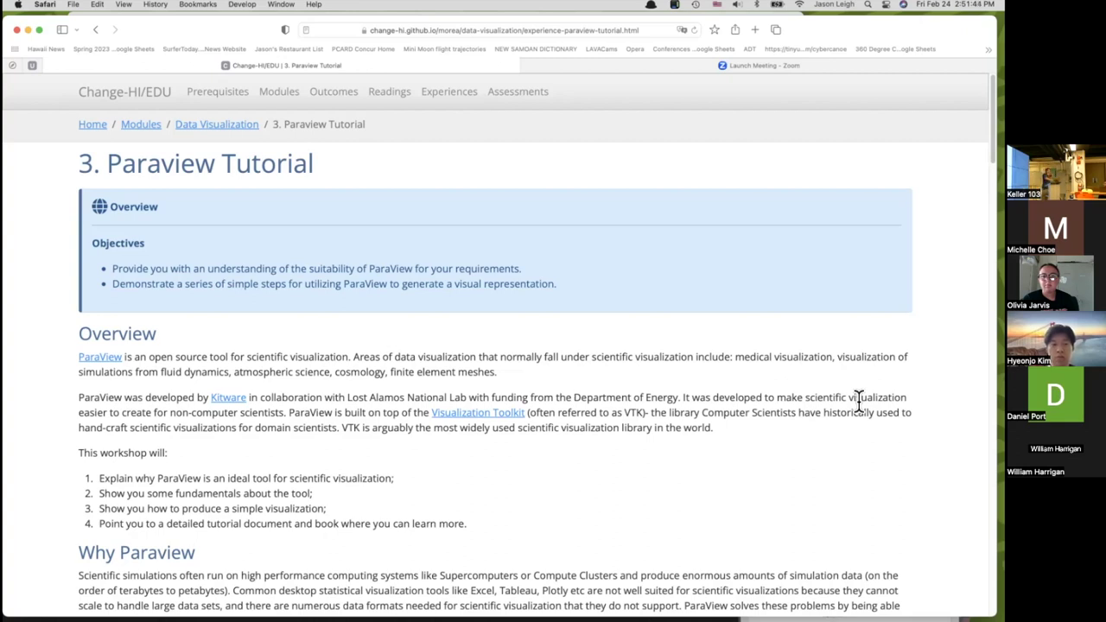
Go back twice to the introduction page and scroll to the Tableau screenshot and ArcGIS/QGIS paragraph.
{"action": "scroll", "coordinate": [858, 400], "scroll_direction": "down", "scroll_amount": 15}
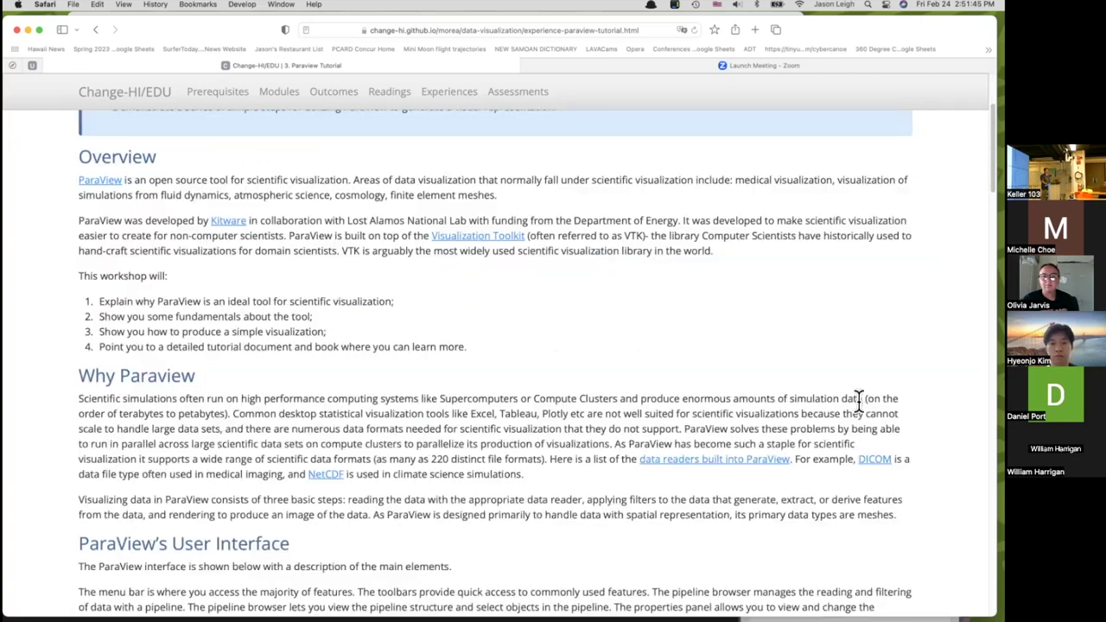
{"action": "scroll", "coordinate": [858, 400], "scroll_direction": "down", "scroll_amount": 12}
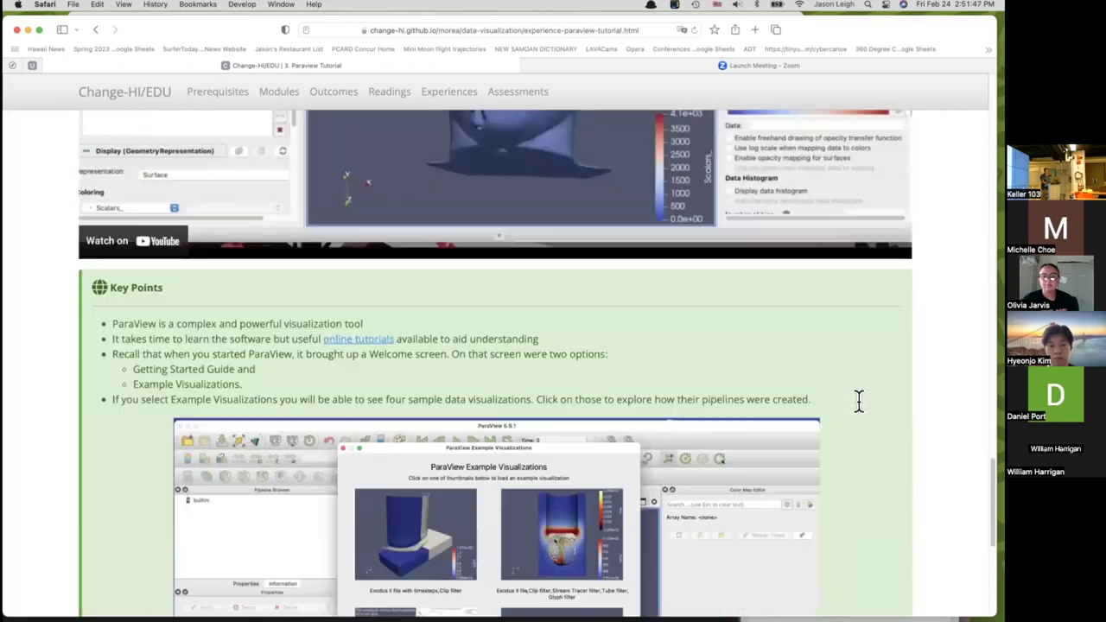
{"action": "scroll", "coordinate": [858, 400], "scroll_direction": "up", "scroll_amount": 4}
{"action": "left_click", "coordinate": [95, 30]}
{"action": "left_click", "coordinate": [96, 30]}
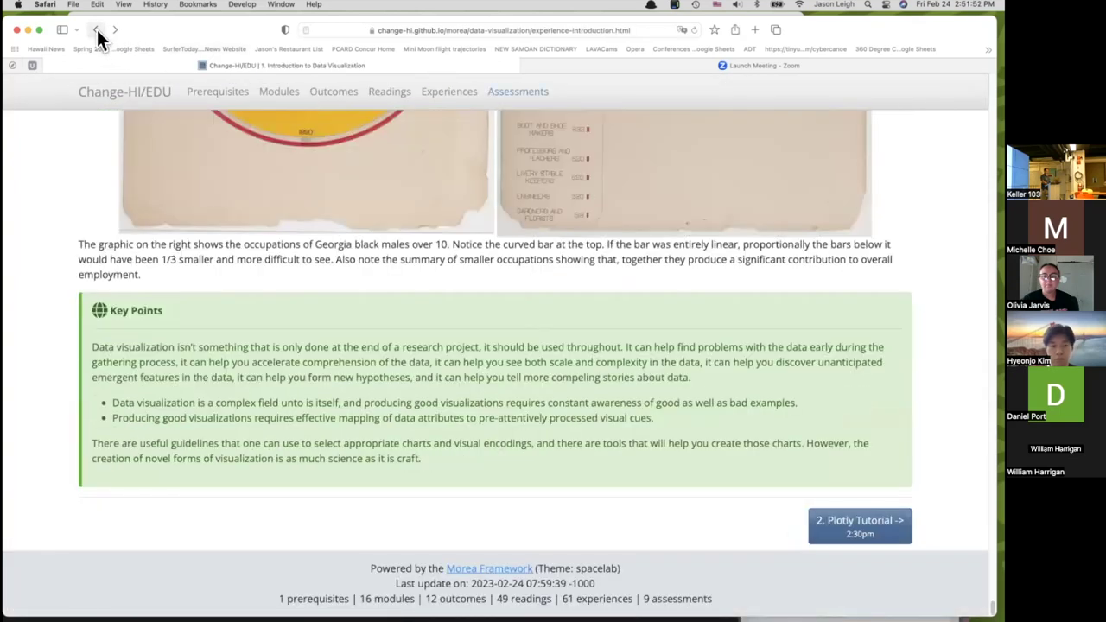
{"action": "scroll", "coordinate": [278, 272], "scroll_direction": "up", "scroll_amount": 3}
{"action": "scroll", "coordinate": [277, 267], "scroll_direction": "up", "scroll_amount": 15}
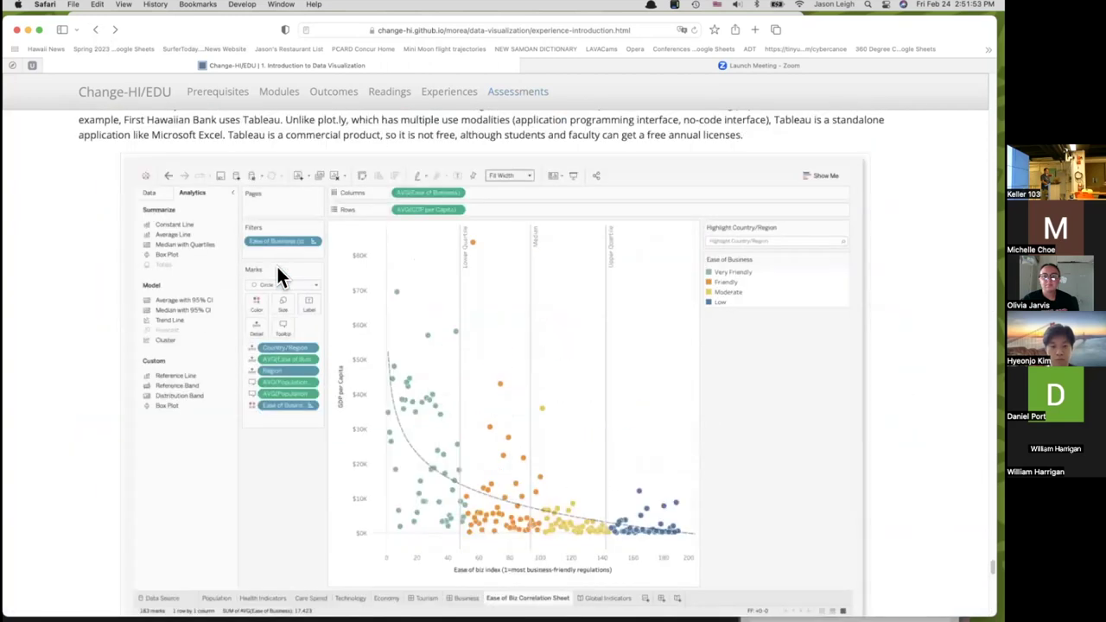
{"action": "scroll", "coordinate": [340, 406], "scroll_direction": "up", "scroll_amount": 2}
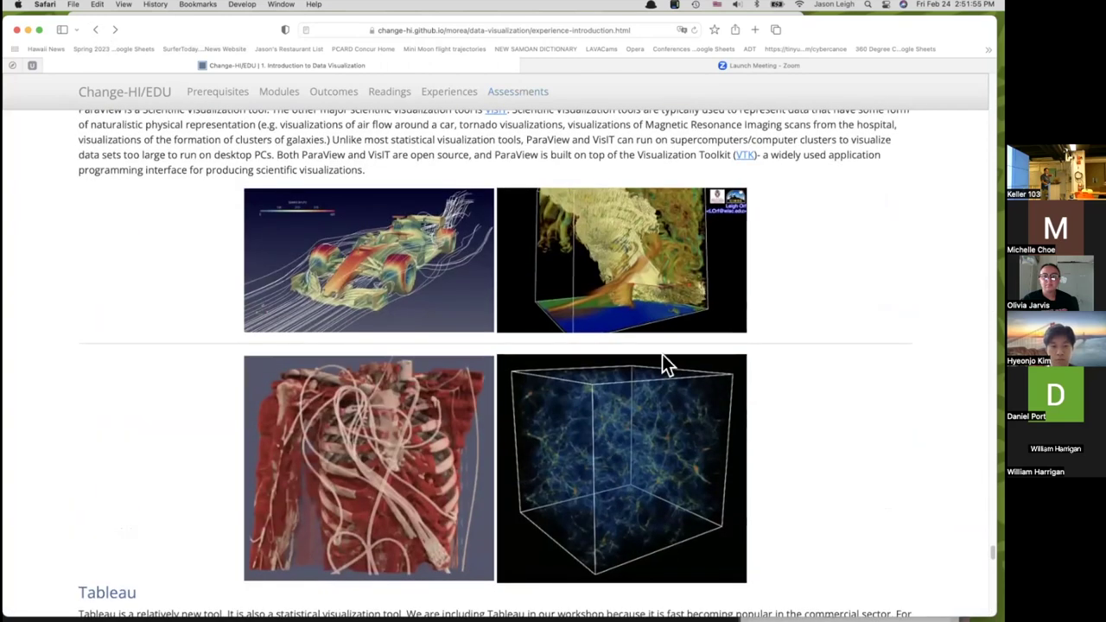
{"action": "scroll", "coordinate": [626, 298], "scroll_direction": "up", "scroll_amount": 1}
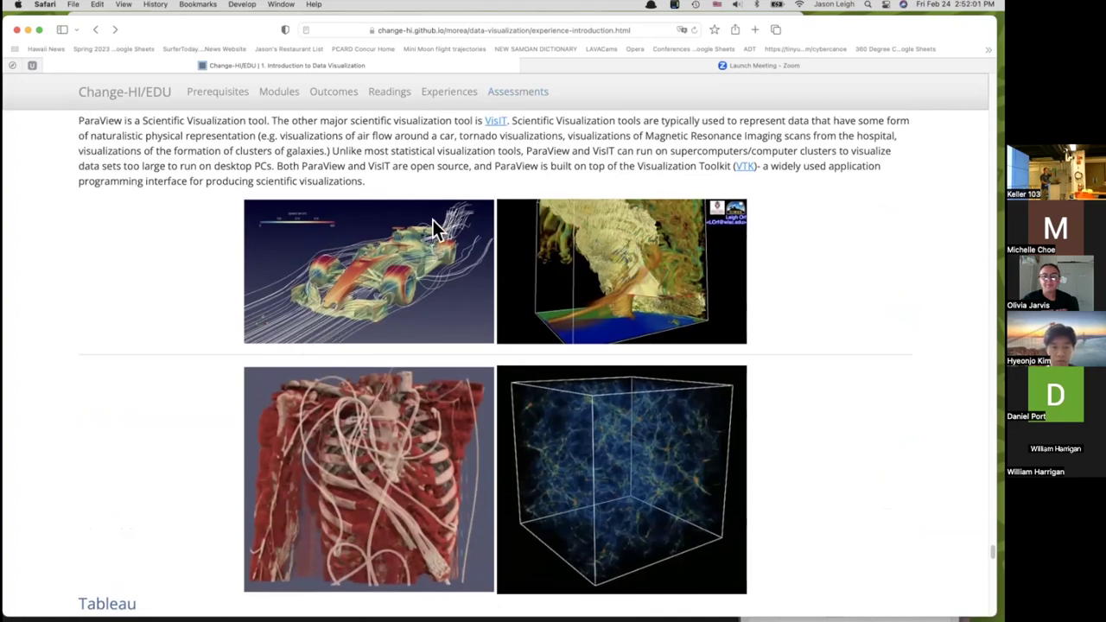
{"action": "scroll", "coordinate": [433, 329], "scroll_direction": "down", "scroll_amount": 3}
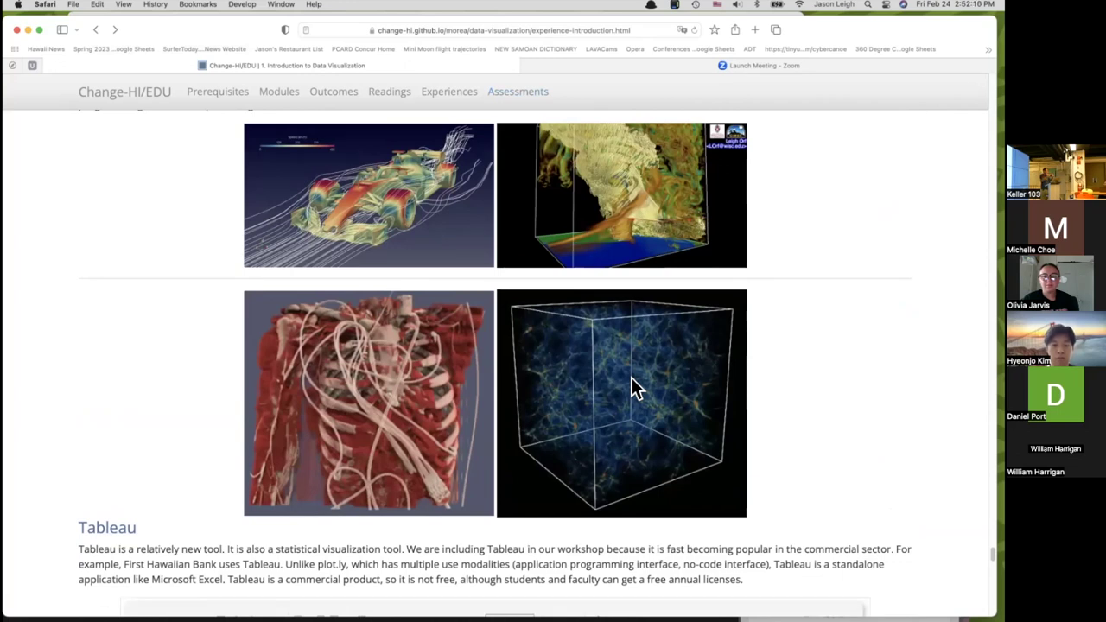
{"action": "scroll", "coordinate": [631, 386], "scroll_direction": "down", "scroll_amount": 10}
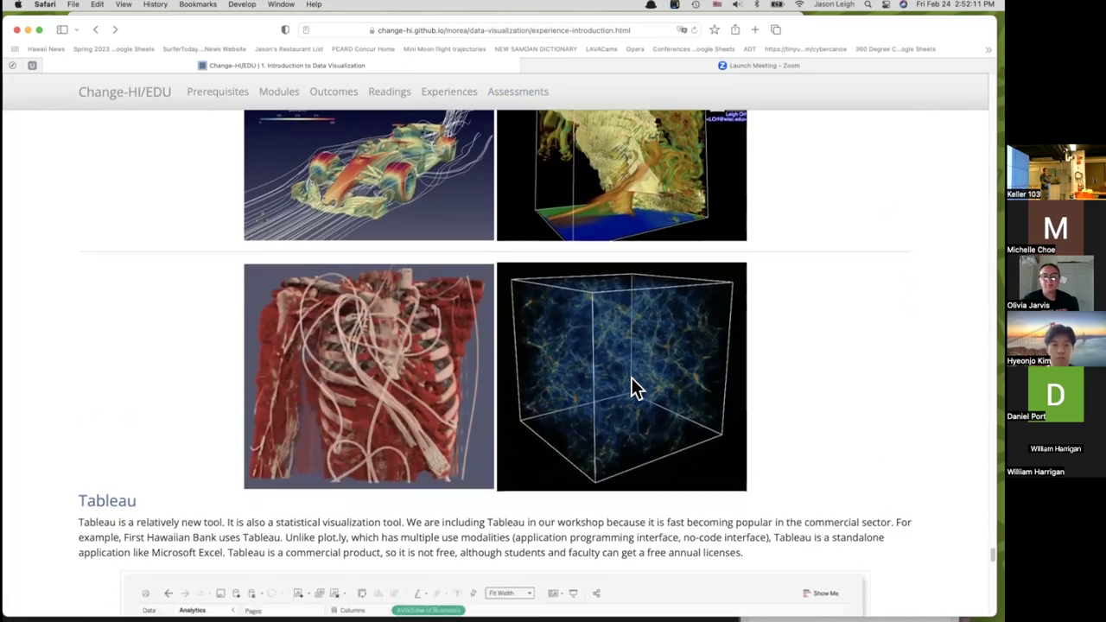
{"action": "scroll", "coordinate": [632, 386], "scroll_direction": "down", "scroll_amount": 1}
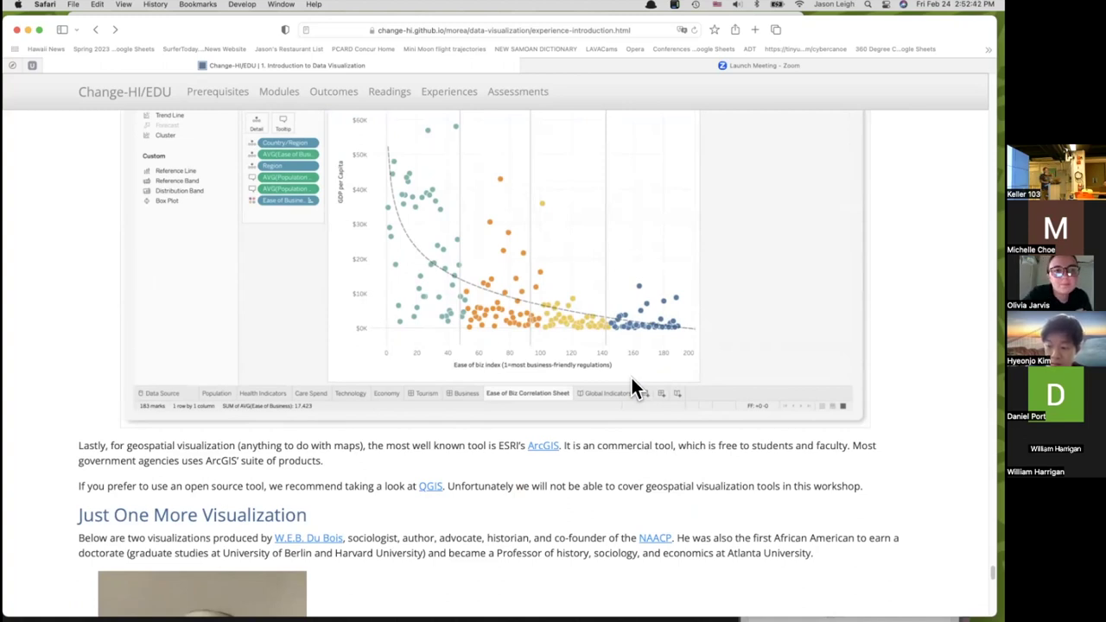
Go forward past the Plotly tutorial to the ParaView Tutorial page and scroll through it.
{"action": "left_click", "coordinate": [115, 31]}
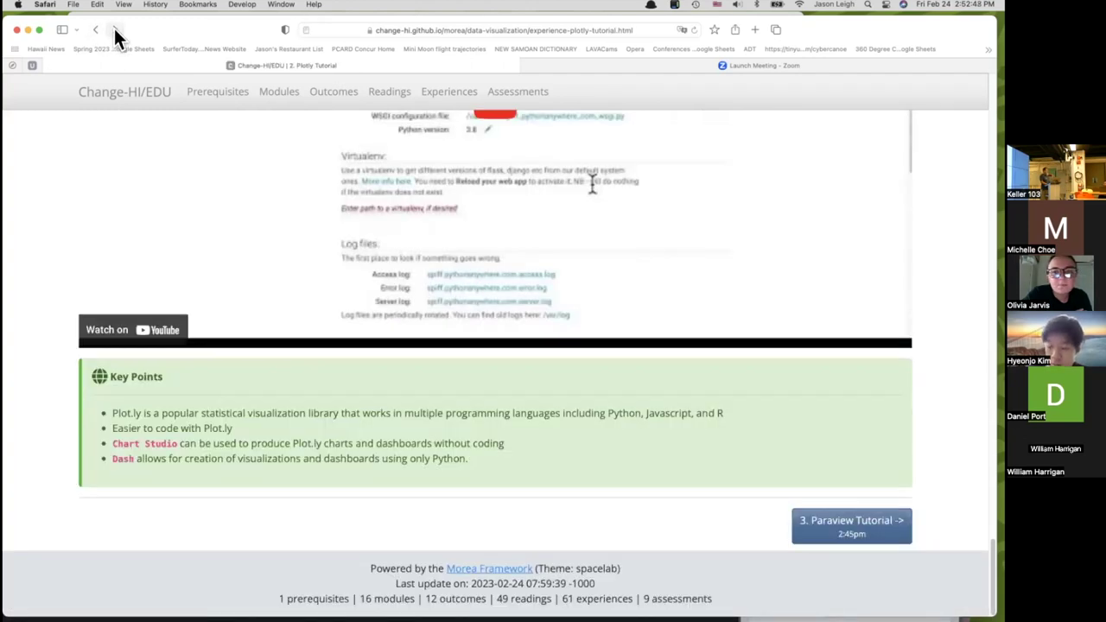
{"action": "left_click", "coordinate": [115, 33]}
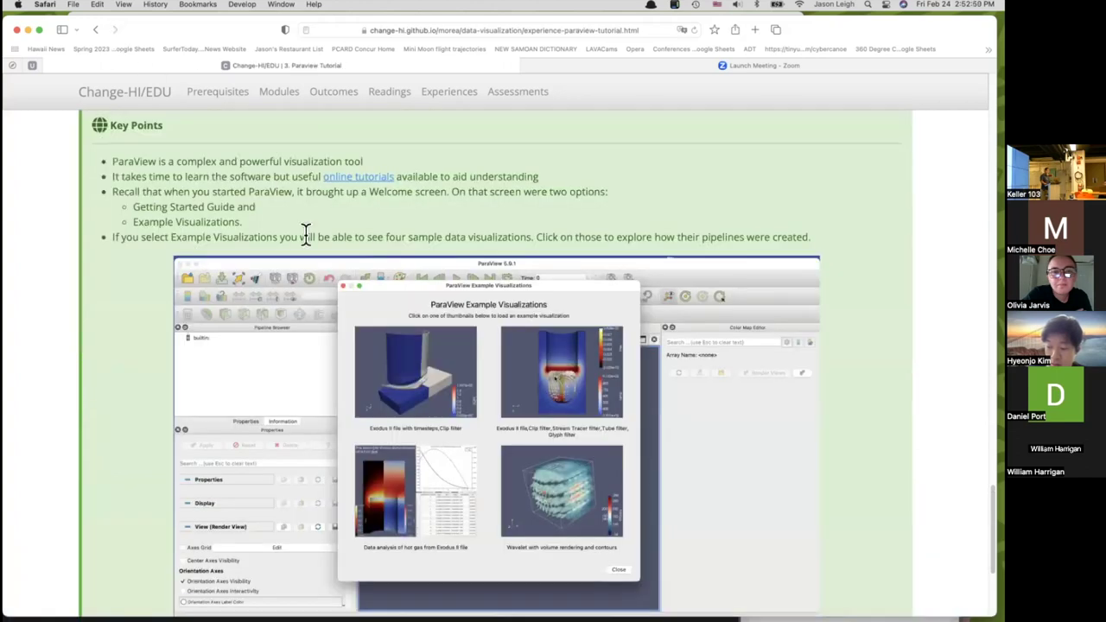
{"action": "scroll", "coordinate": [305, 233], "scroll_direction": "up", "scroll_amount": 1}
{"action": "scroll", "coordinate": [305, 234], "scroll_direction": "up", "scroll_amount": 3}
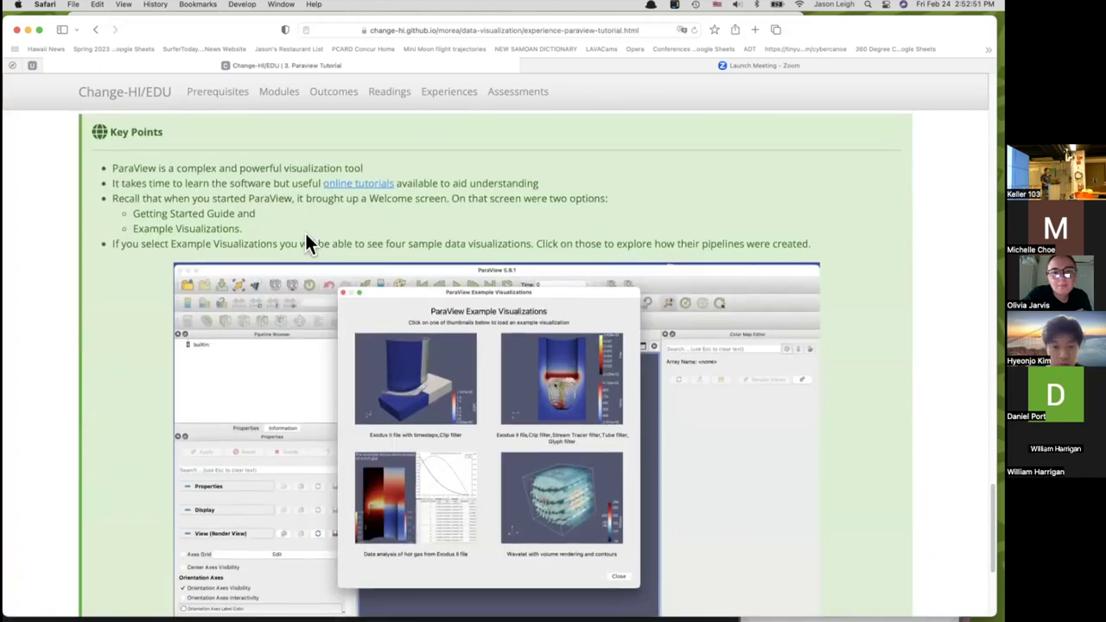
{"action": "scroll", "coordinate": [305, 233], "scroll_direction": "down", "scroll_amount": 2}
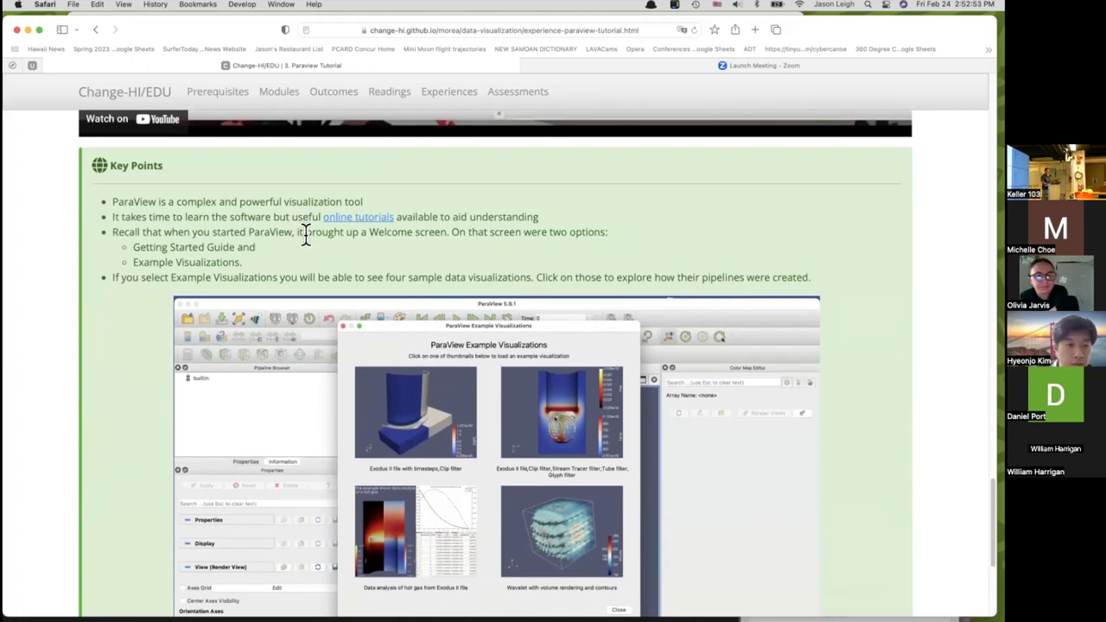
{"action": "scroll", "coordinate": [305, 233], "scroll_direction": "up", "scroll_amount": 5}
{"action": "scroll", "coordinate": [305, 235], "scroll_direction": "up", "scroll_amount": 1}
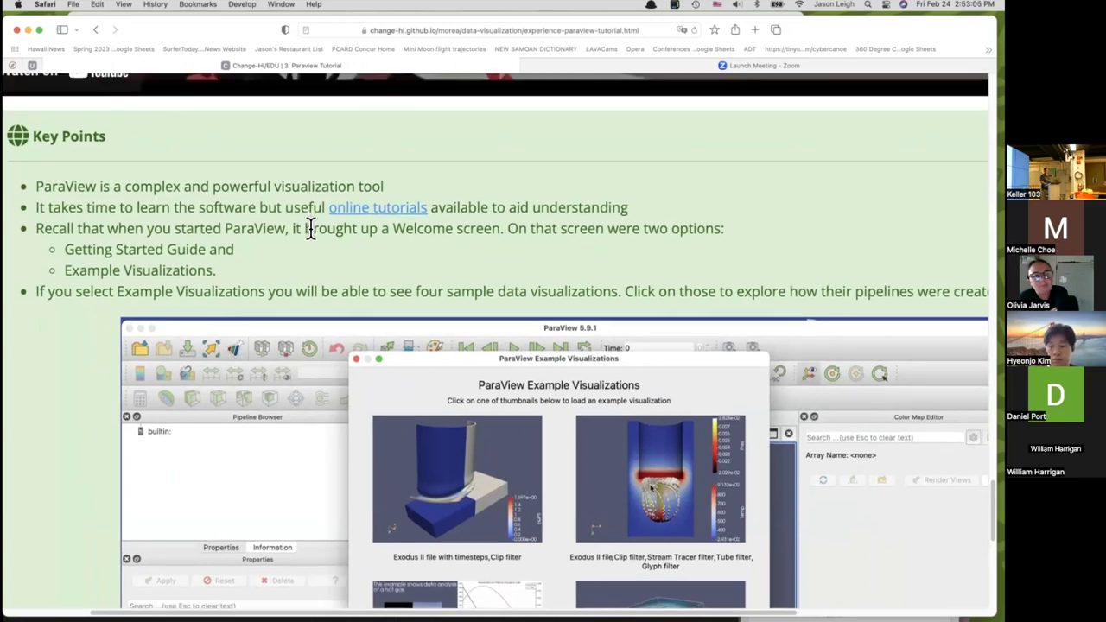
{"action": "scroll", "coordinate": [310, 226], "scroll_direction": "down", "scroll_amount": 1}
{"action": "scroll", "coordinate": [324, 296], "scroll_direction": "down", "scroll_amount": 1}
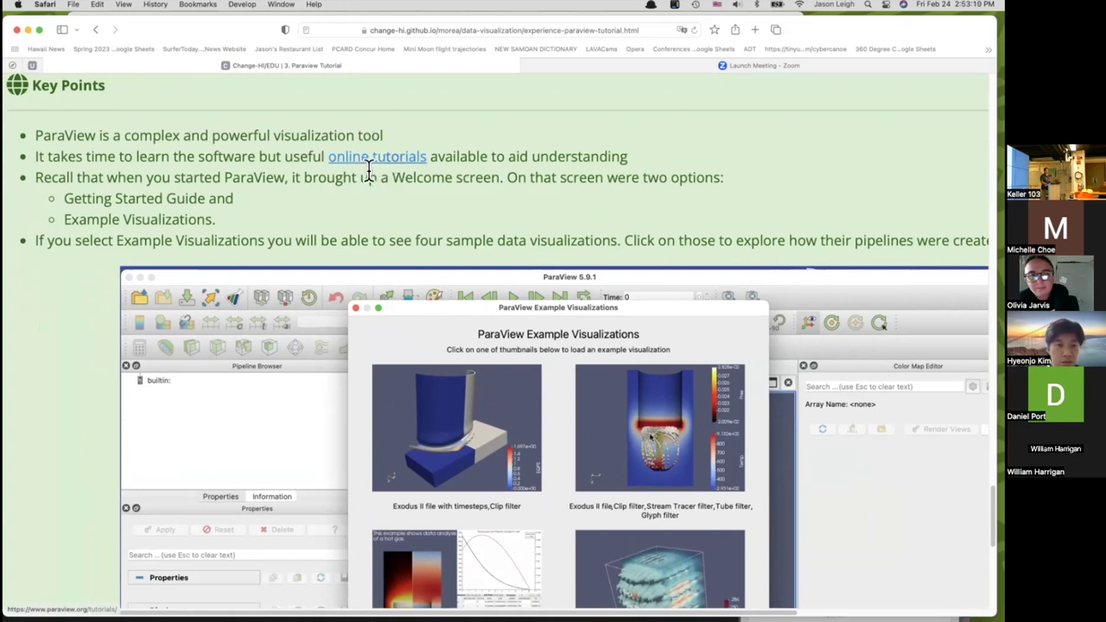
{"action": "scroll", "coordinate": [383, 165], "scroll_direction": "down", "scroll_amount": 2}
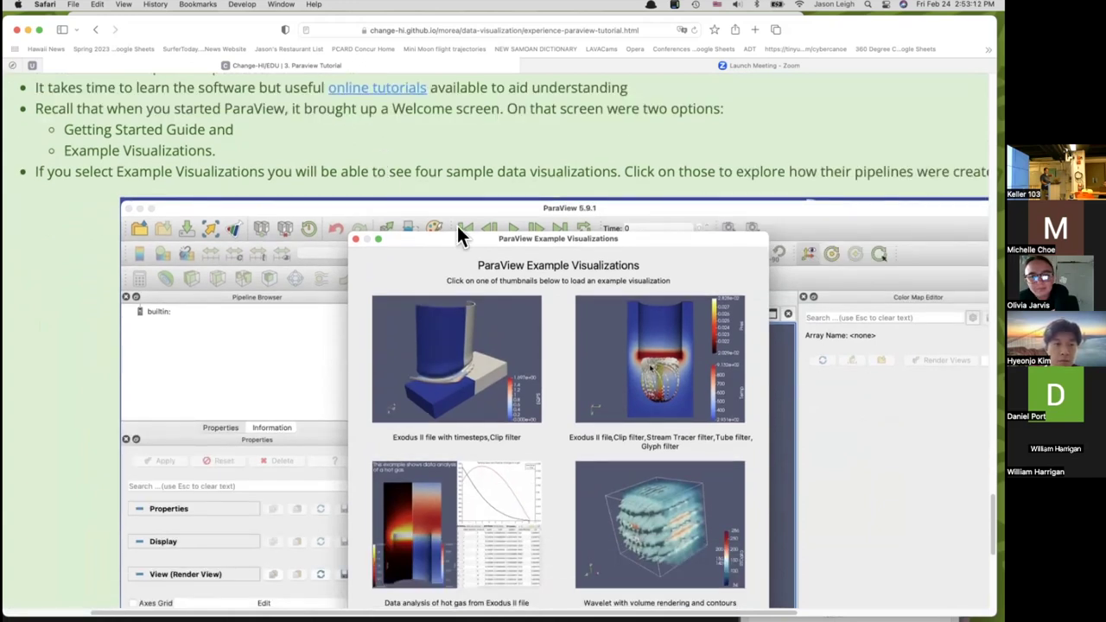
{"action": "scroll", "coordinate": [501, 221], "scroll_direction": "down", "scroll_amount": 2}
{"action": "scroll", "coordinate": [409, 219], "scroll_direction": "down", "scroll_amount": 10}
{"action": "scroll", "coordinate": [409, 218], "scroll_direction": "up", "scroll_amount": 10}
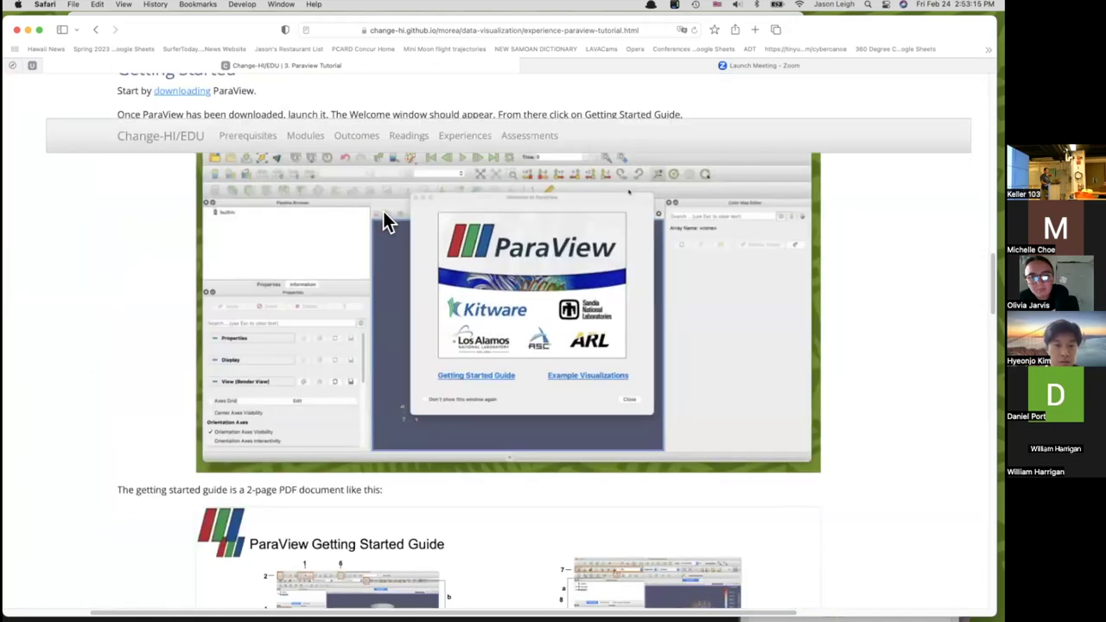
{"action": "scroll", "coordinate": [386, 221], "scroll_direction": "up", "scroll_amount": 10}
{"action": "scroll", "coordinate": [384, 216], "scroll_direction": "down", "scroll_amount": 5}
{"action": "scroll", "coordinate": [385, 216], "scroll_direction": "down", "scroll_amount": 8}
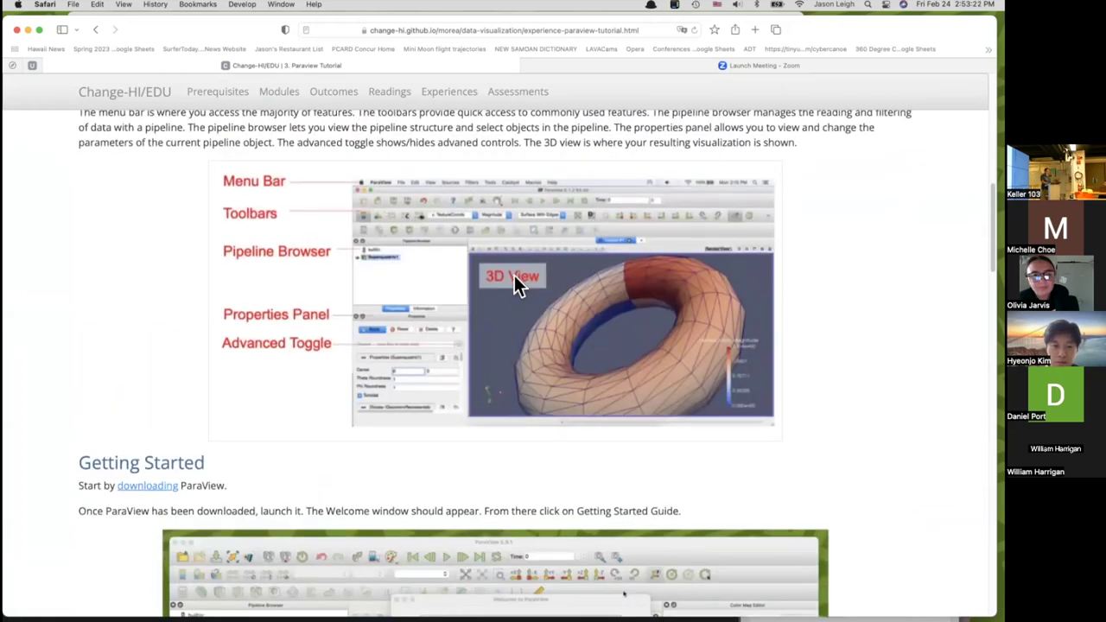
Launch ParaView from the Alfred launcher by searching 'par'.
{"action": "key", "text": "alt+space"}
{"action": "type", "text": "par"}
{"action": "key", "text": "Return"}
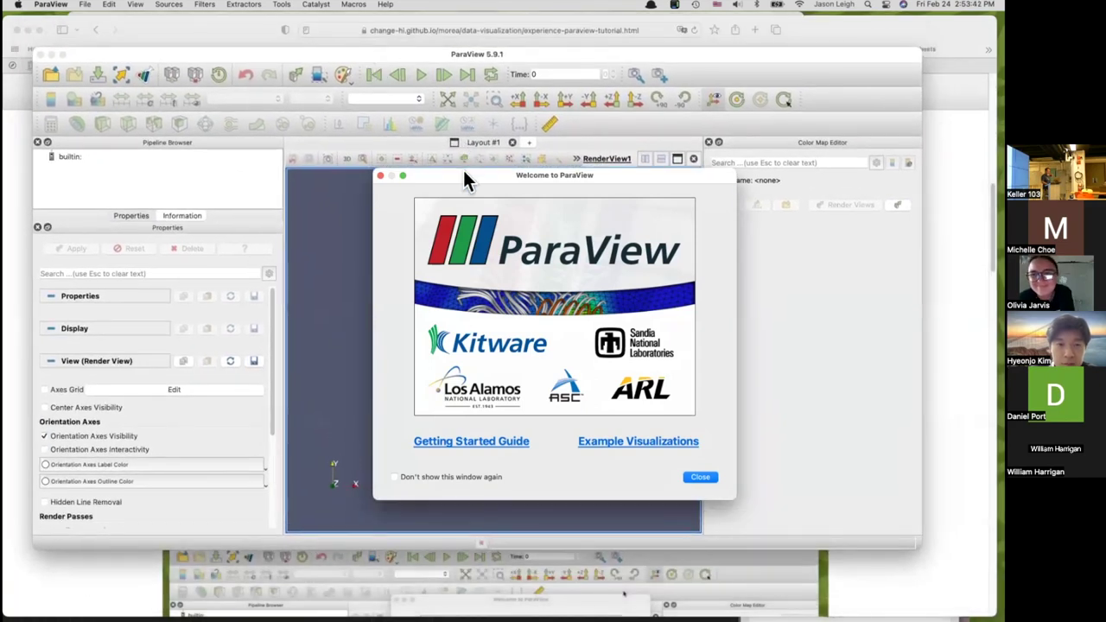
Open the Getting Started Guide PDF from the Welcome window, skim it in Preview, and close it.
{"action": "left_click_drag", "start_coordinate": [463, 173], "coordinate": [446, 128]}
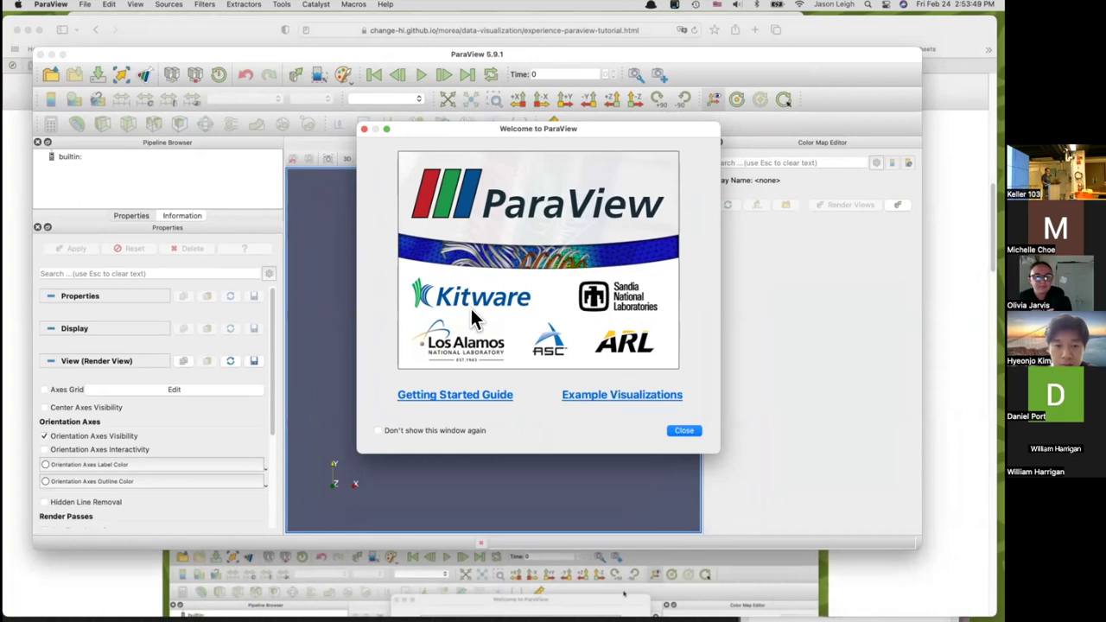
{"action": "left_click", "coordinate": [454, 397]}
{"action": "scroll", "coordinate": [364, 205], "scroll_direction": "up", "scroll_amount": 15}
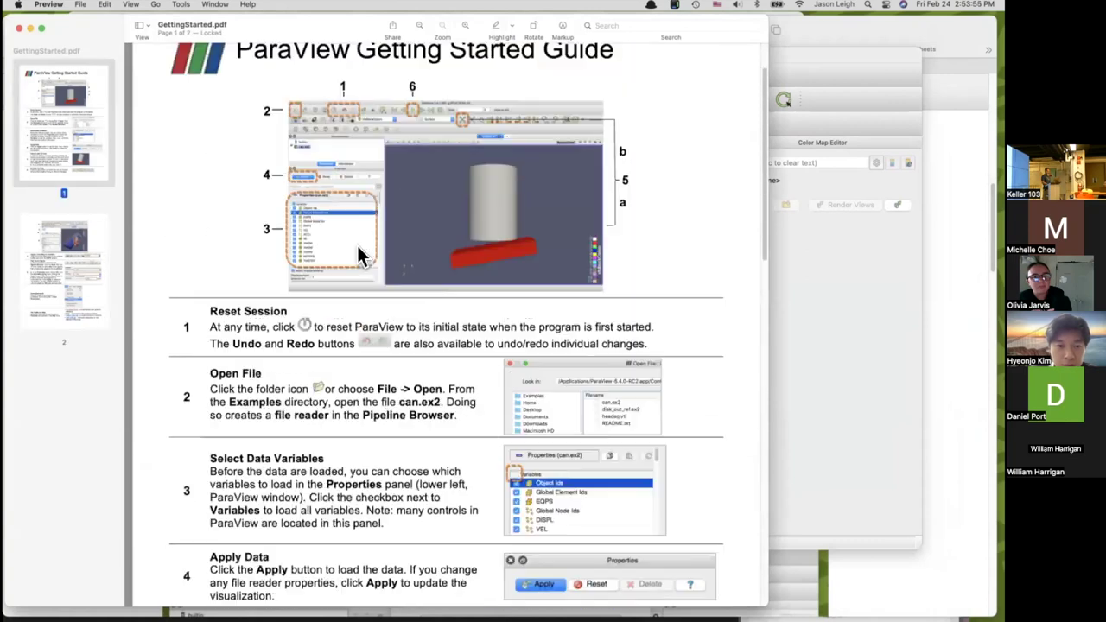
{"action": "scroll", "coordinate": [361, 255], "scroll_direction": "down", "scroll_amount": 10}
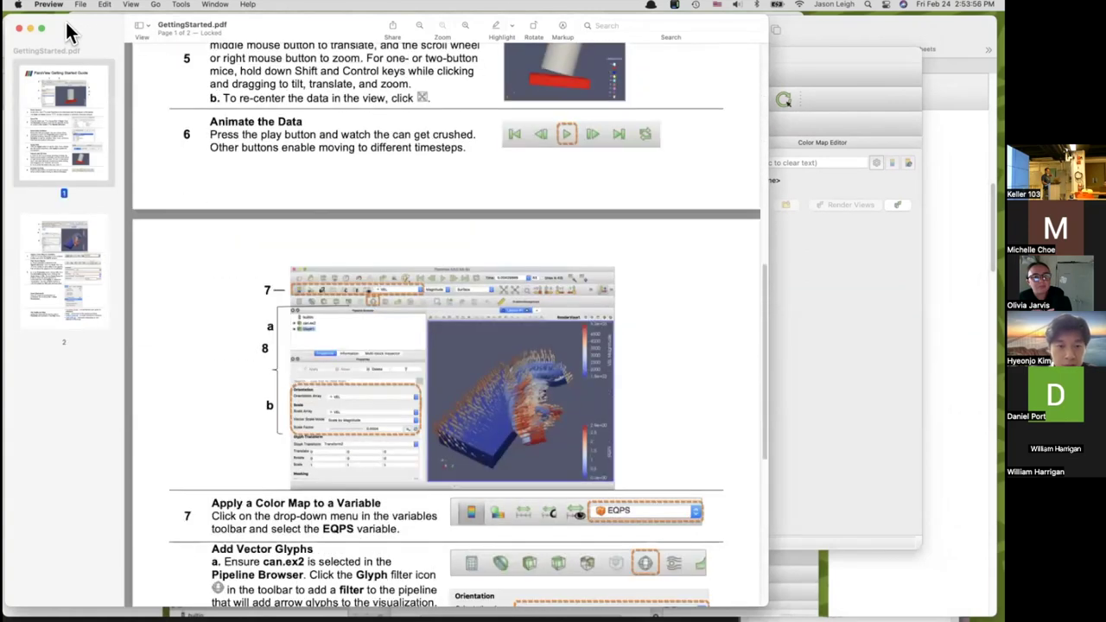
{"action": "left_click", "coordinate": [18, 30]}
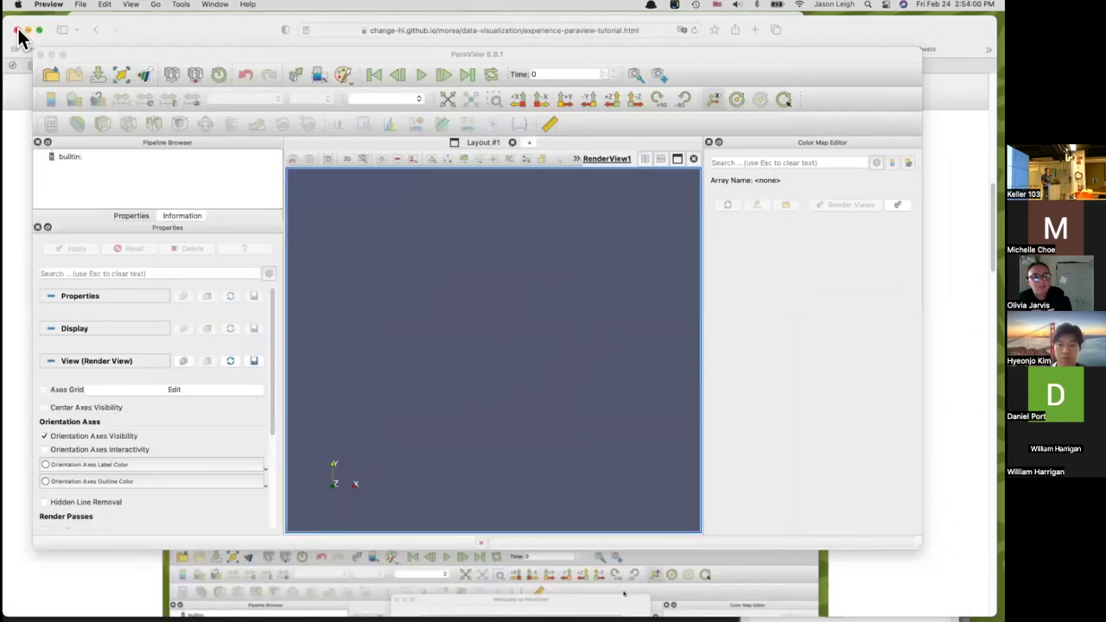
Open can.ex2 from the ParaView examples folder.
{"action": "left_click", "coordinate": [136, 67]}
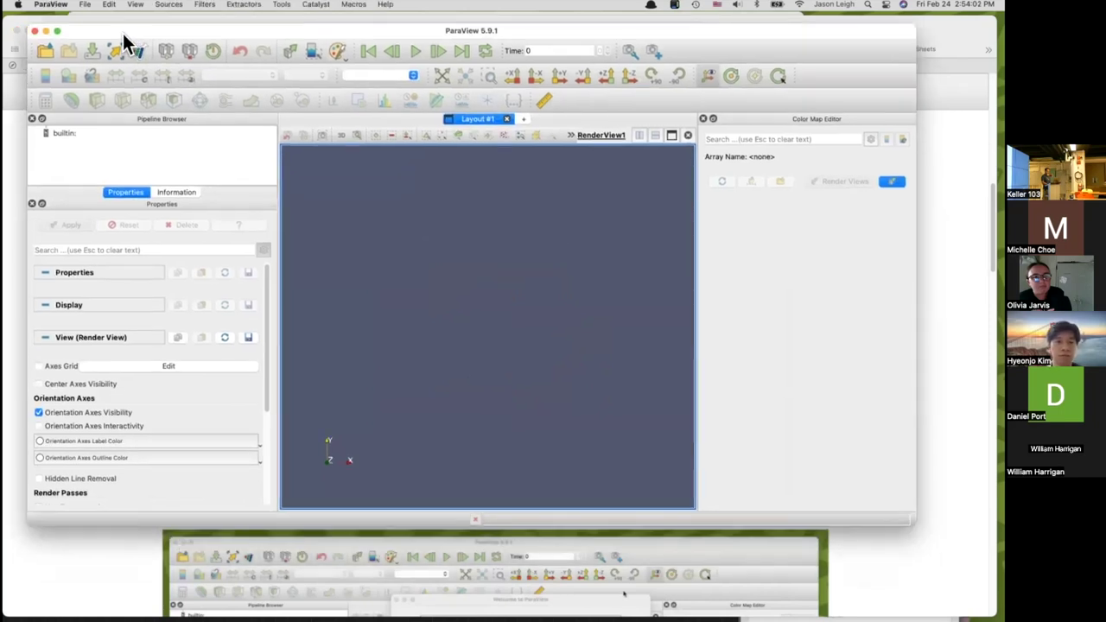
{"action": "left_click", "coordinate": [47, 49]}
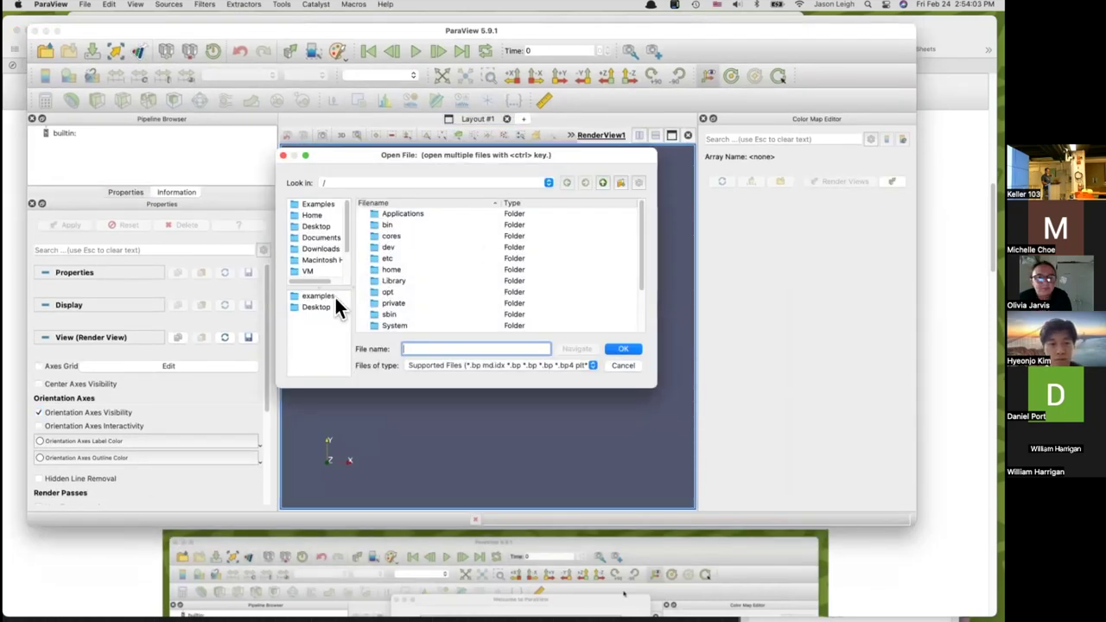
{"action": "left_click", "coordinate": [326, 297]}
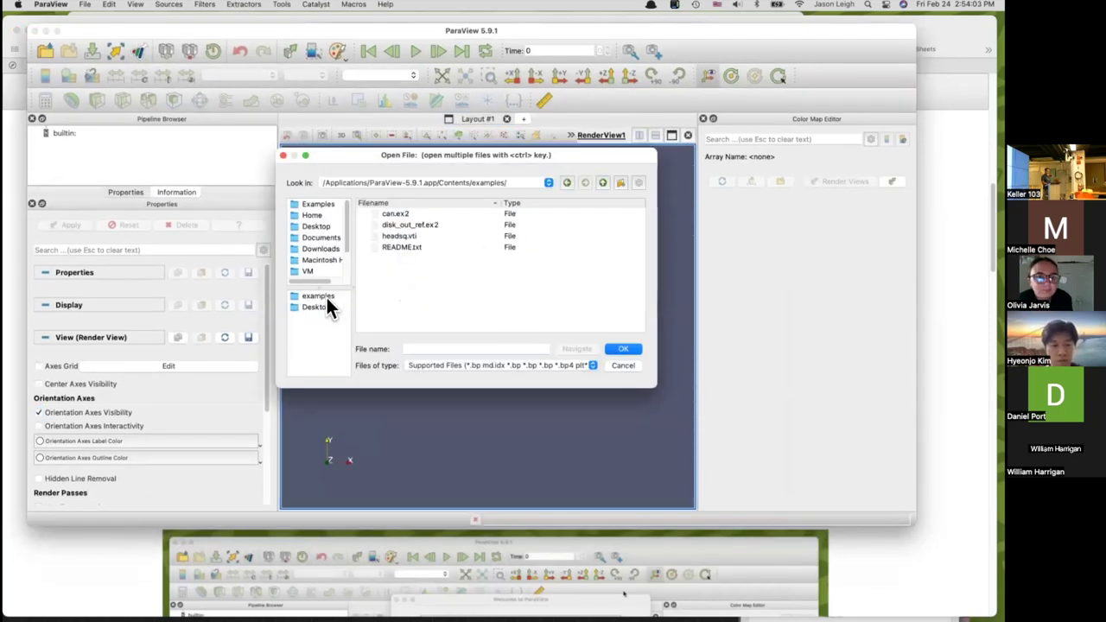
{"action": "double_click", "coordinate": [399, 213]}
Enable all can.ex2 variables, apply, and orbit until the cylinder stands above the red block.
{"action": "left_click_drag", "start_coordinate": [529, 329], "coordinate": [461, 328]}
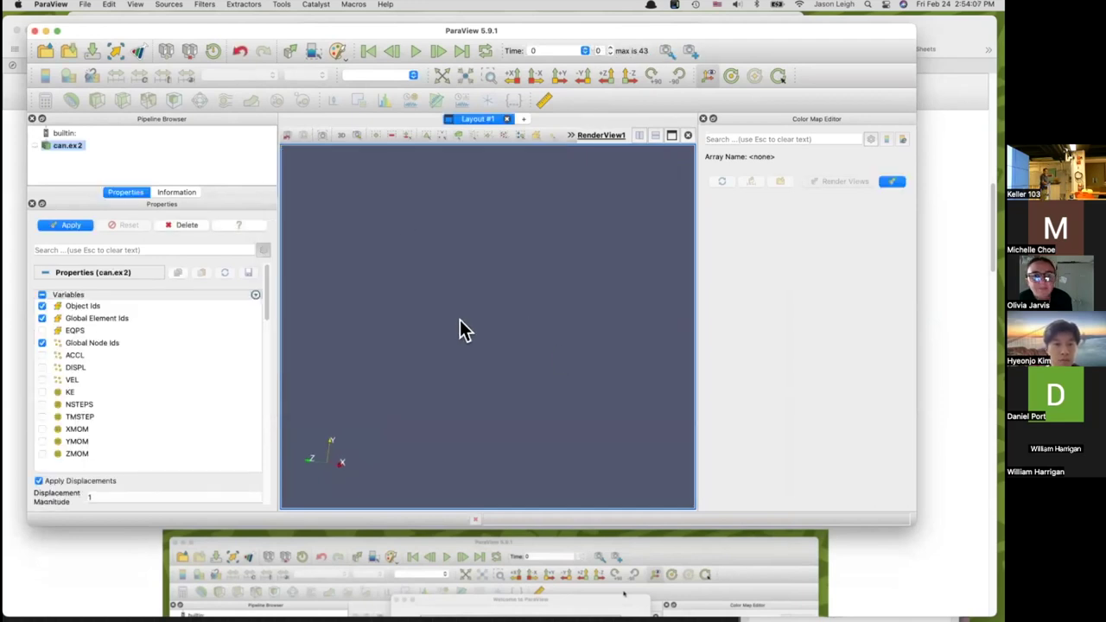
{"action": "left_click", "coordinate": [42, 296]}
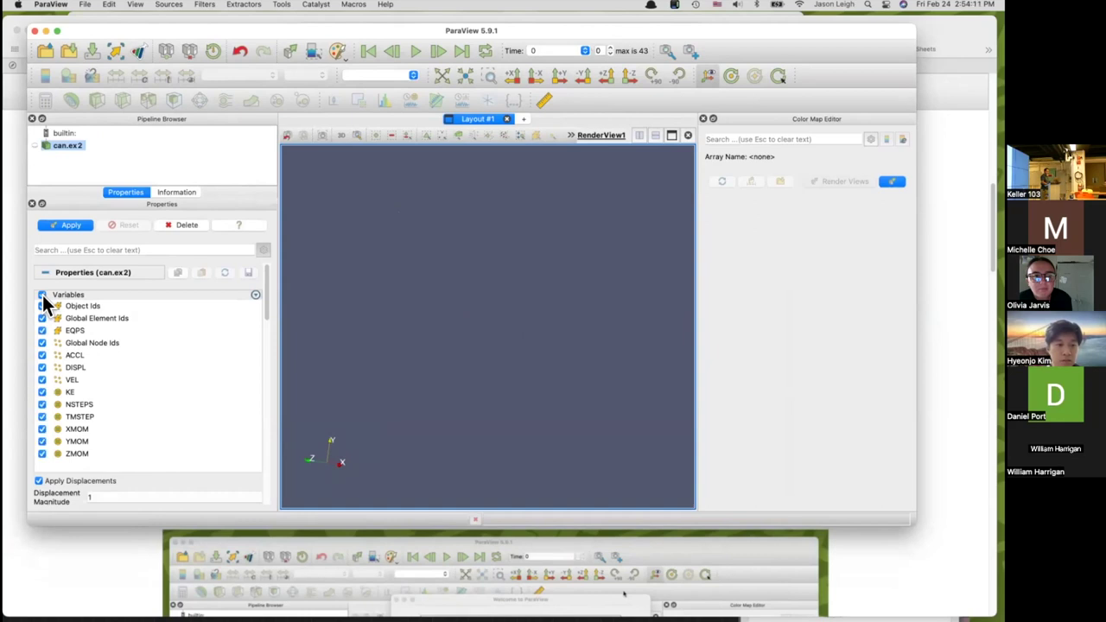
{"action": "left_click", "coordinate": [67, 226]}
{"action": "left_click_drag", "start_coordinate": [427, 289], "coordinate": [493, 395]}
{"action": "left_click_drag", "start_coordinate": [538, 281], "coordinate": [440, 260]}
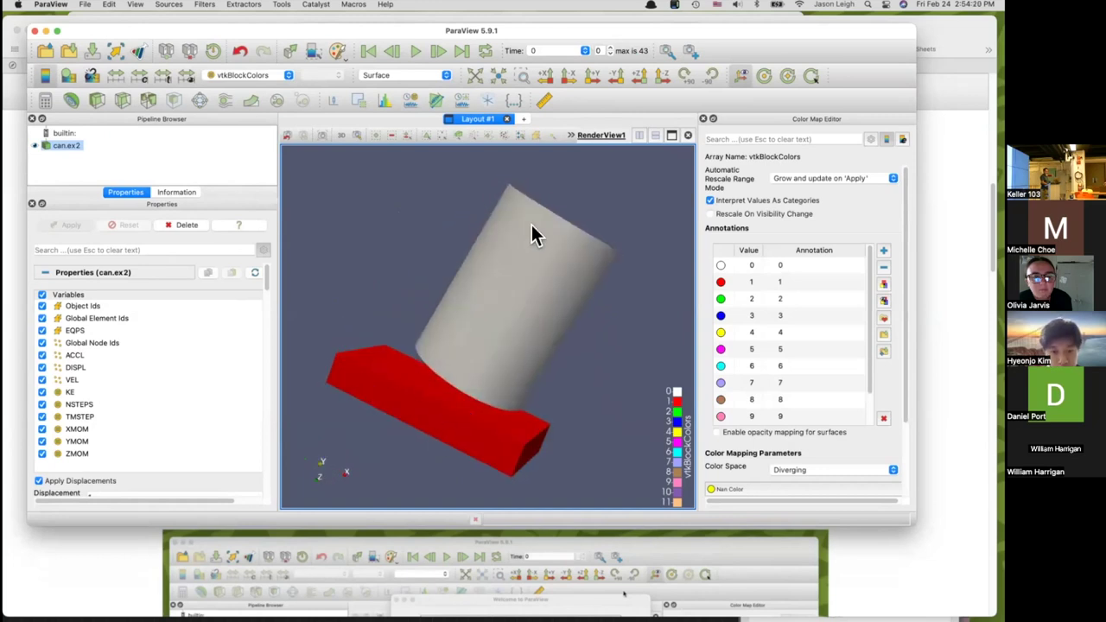
Play the can-crush animation and pause it at time step 26 of 43.
{"action": "left_click_drag", "start_coordinate": [207, 38], "coordinate": [203, 78]}
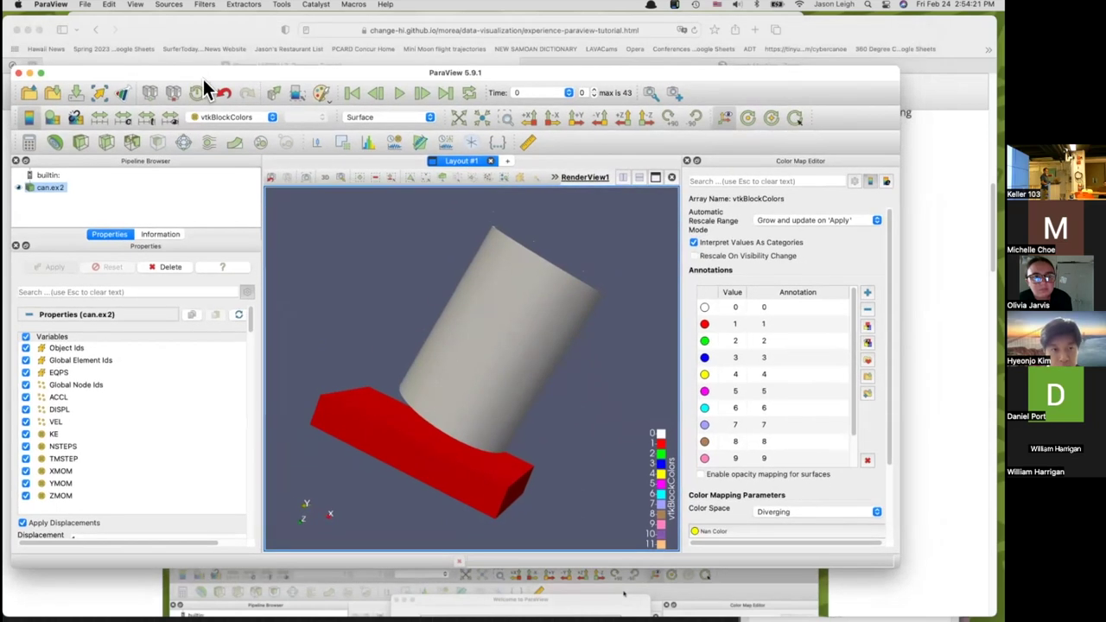
{"action": "left_click", "coordinate": [396, 91]}
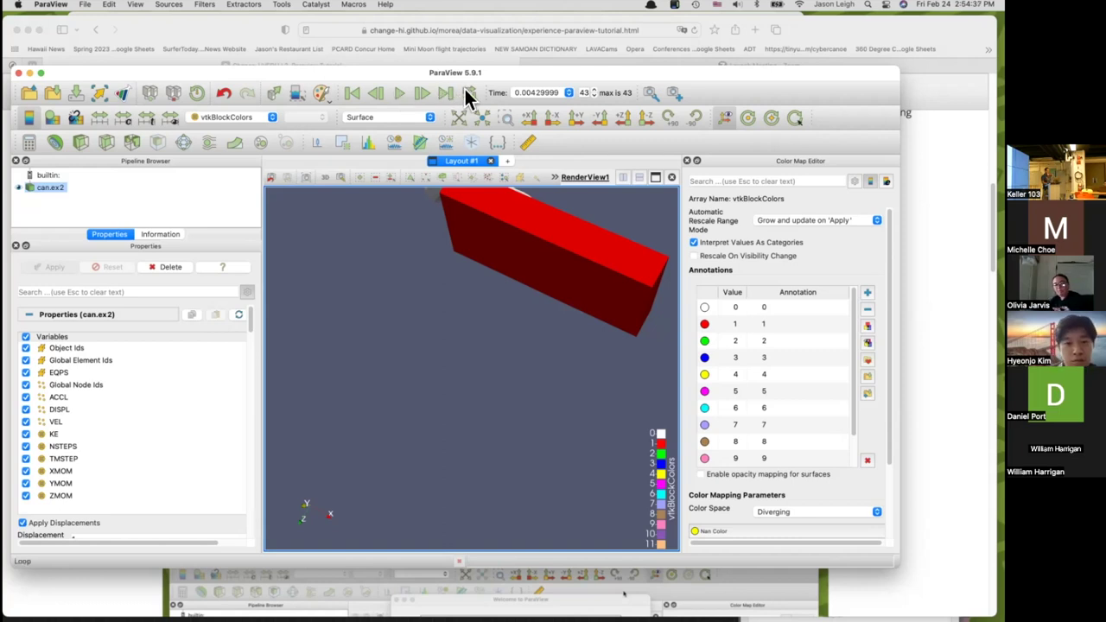
{"action": "left_click", "coordinate": [400, 93]}
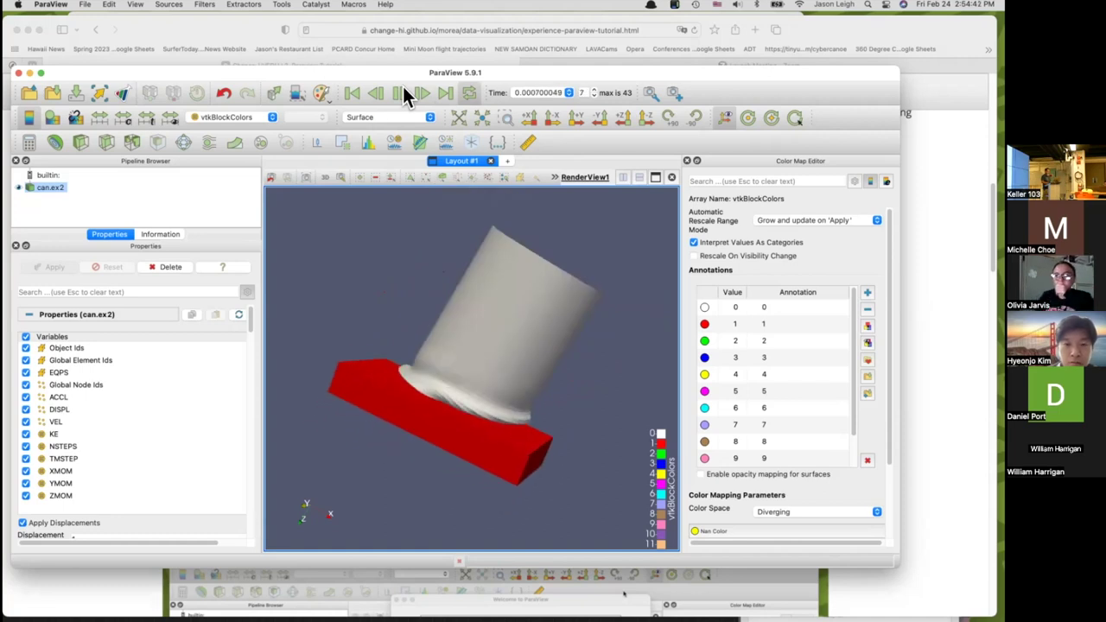
{"action": "left_click", "coordinate": [400, 93]}
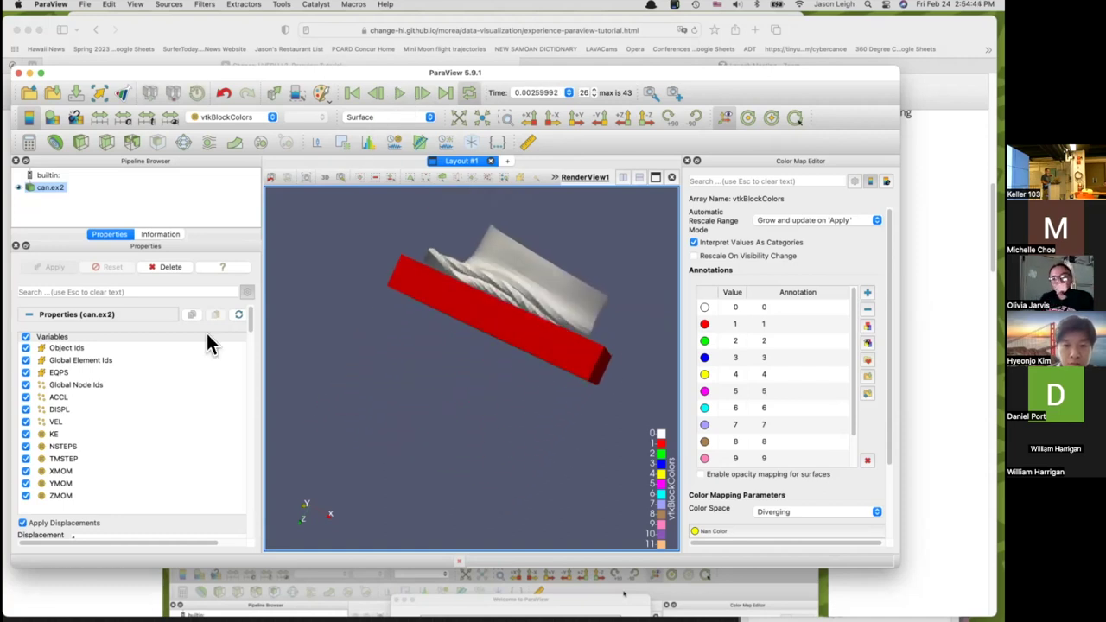
{"action": "scroll", "coordinate": [113, 446], "scroll_direction": "right", "scroll_amount": 1}
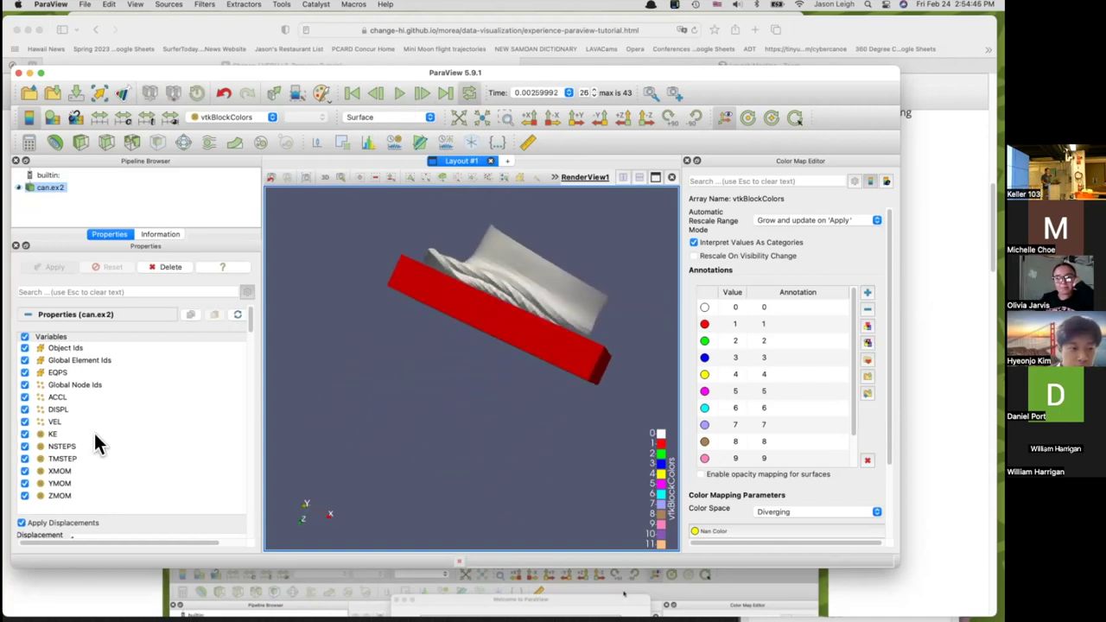
Colour the can model by the VEL array and orbit to inspect it.
{"action": "left_click", "coordinate": [82, 420]}
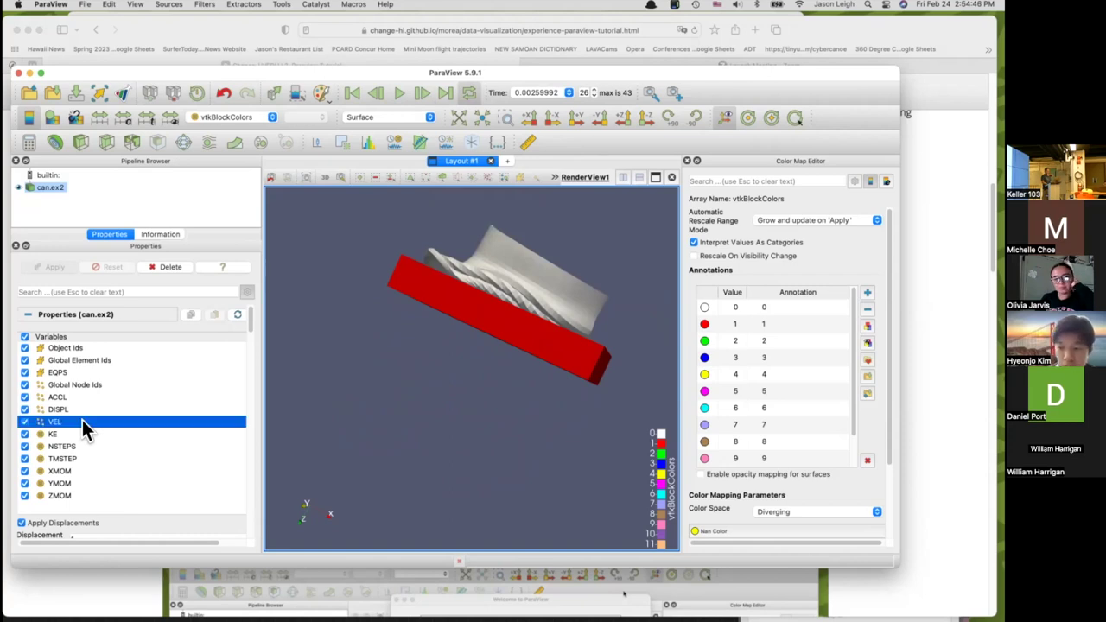
{"action": "left_click", "coordinate": [242, 117]}
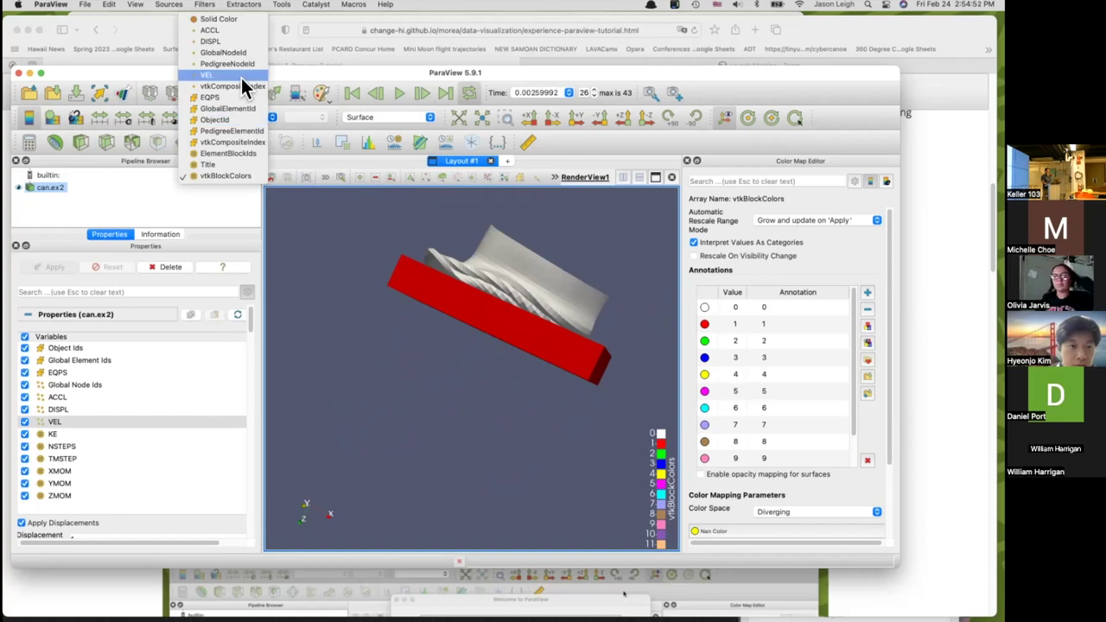
{"action": "left_click", "coordinate": [241, 77]}
{"action": "left_click_drag", "start_coordinate": [530, 233], "coordinate": [464, 167]}
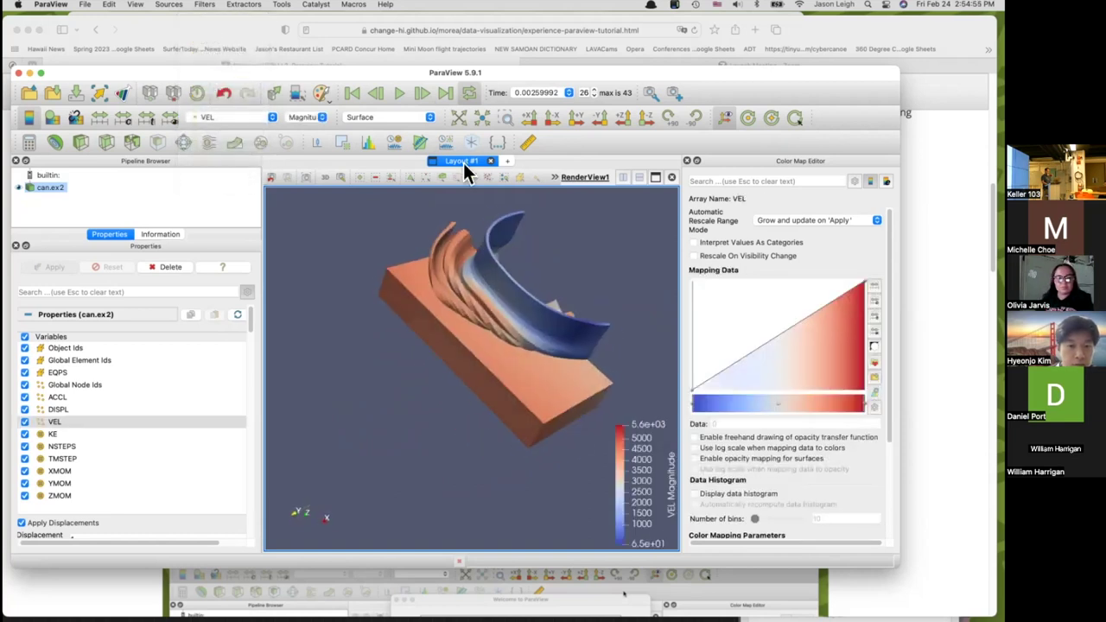
Play the animation, stop it at time step 29, and select can.ex2 in the Pipeline Browser.
{"action": "left_click", "coordinate": [399, 91]}
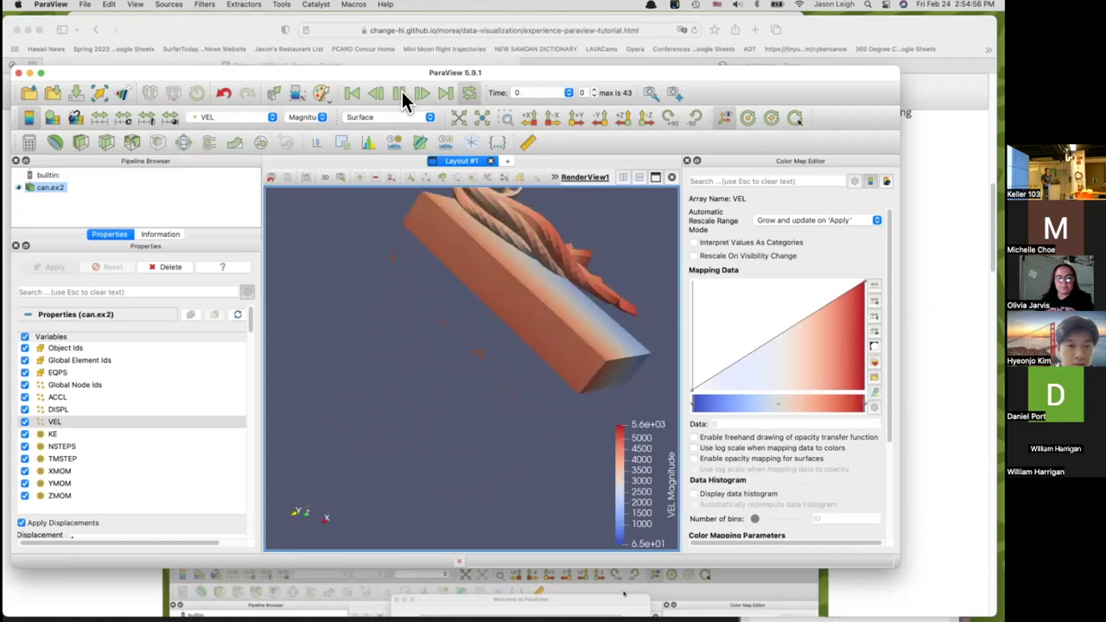
{"action": "mouse_move", "coordinate": [518, 361]}
{"action": "left_mouse_down"}
{"action": "mouse_move", "coordinate": [530, 290]}
{"action": "mouse_move", "coordinate": [508, 367]}
{"action": "left_mouse_up"}
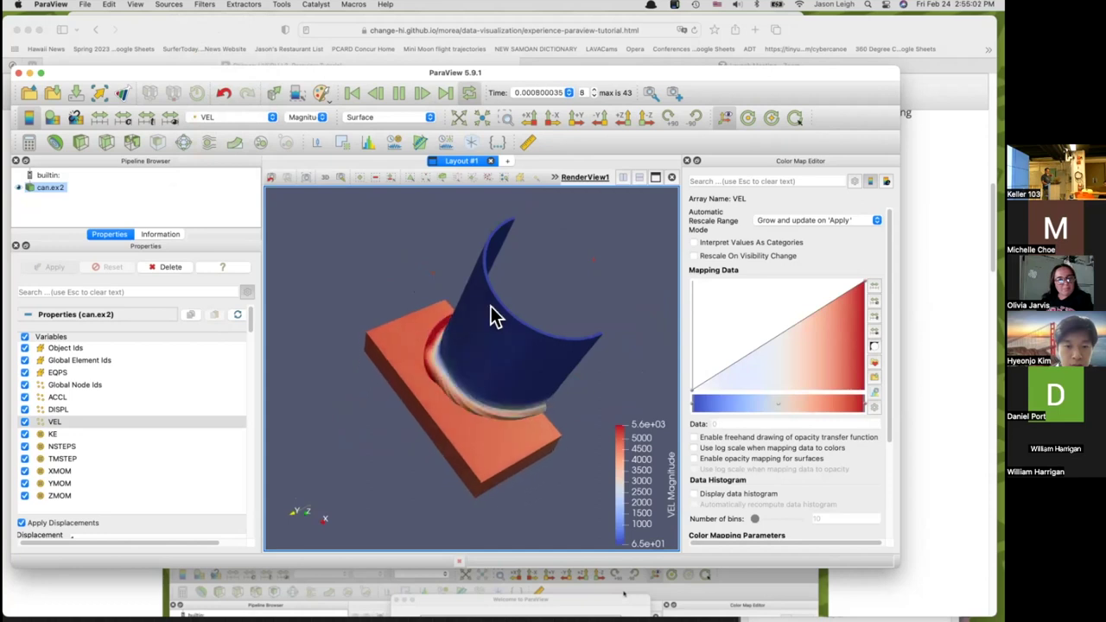
{"action": "left_click", "coordinate": [400, 93]}
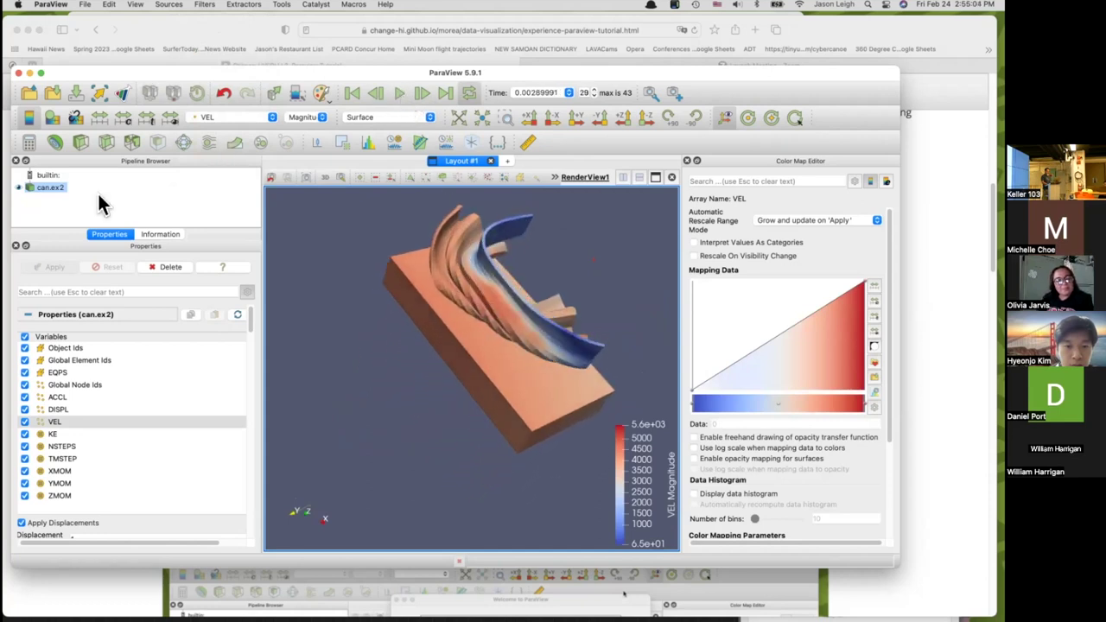
{"action": "left_click", "coordinate": [54, 185]}
{"action": "left_click", "coordinate": [71, 200]}
{"action": "left_click", "coordinate": [54, 190]}
Add a Glyph filter to can.ex2 with orientation and scale arrays set to VEL.
{"action": "left_click", "coordinate": [183, 143]}
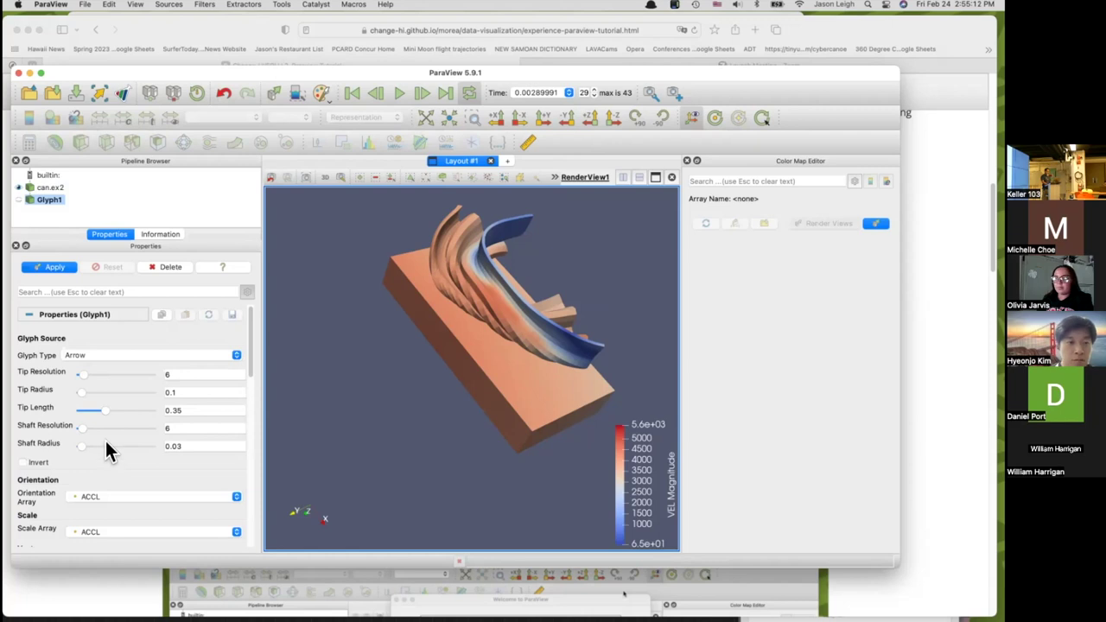
{"action": "scroll", "coordinate": [133, 432], "scroll_direction": "down", "scroll_amount": 2}
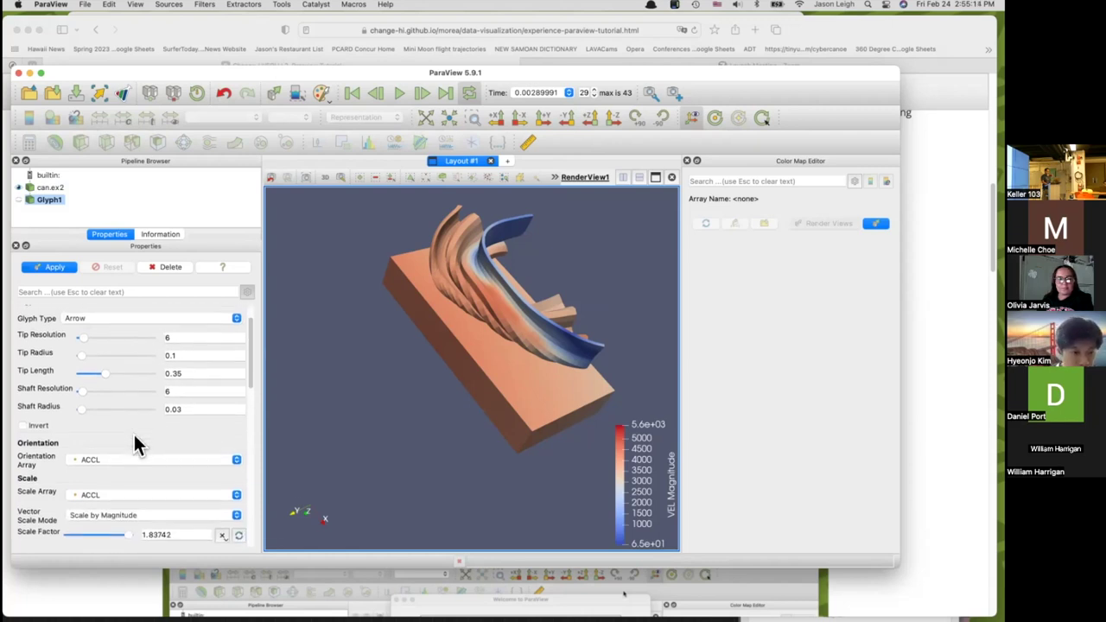
{"action": "left_click", "coordinate": [127, 456]}
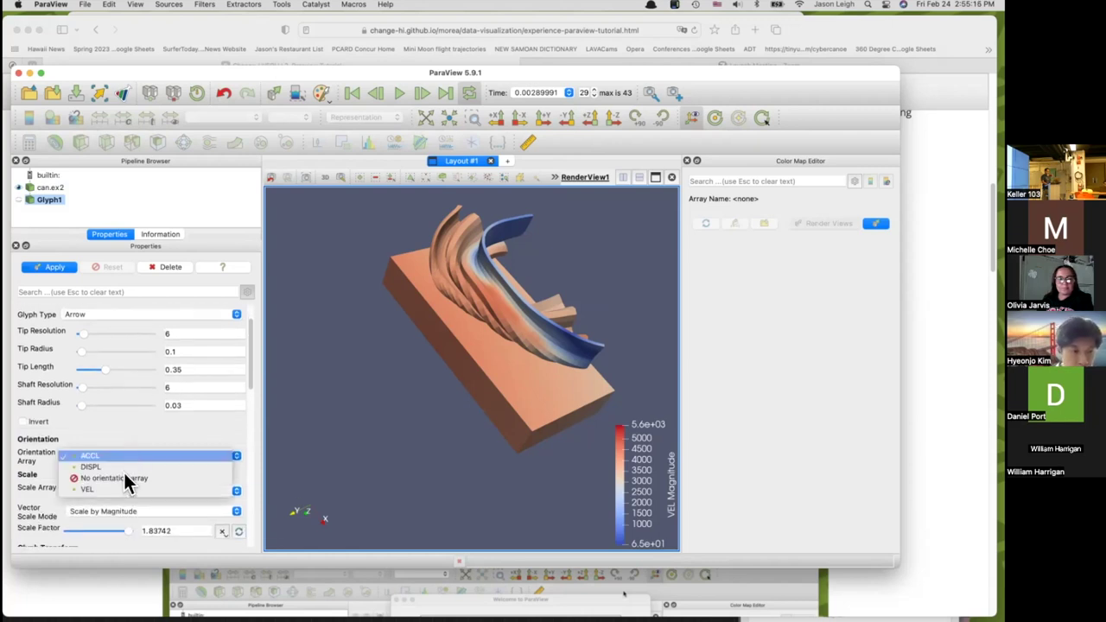
{"action": "left_click", "coordinate": [125, 489]}
{"action": "left_click", "coordinate": [130, 494]}
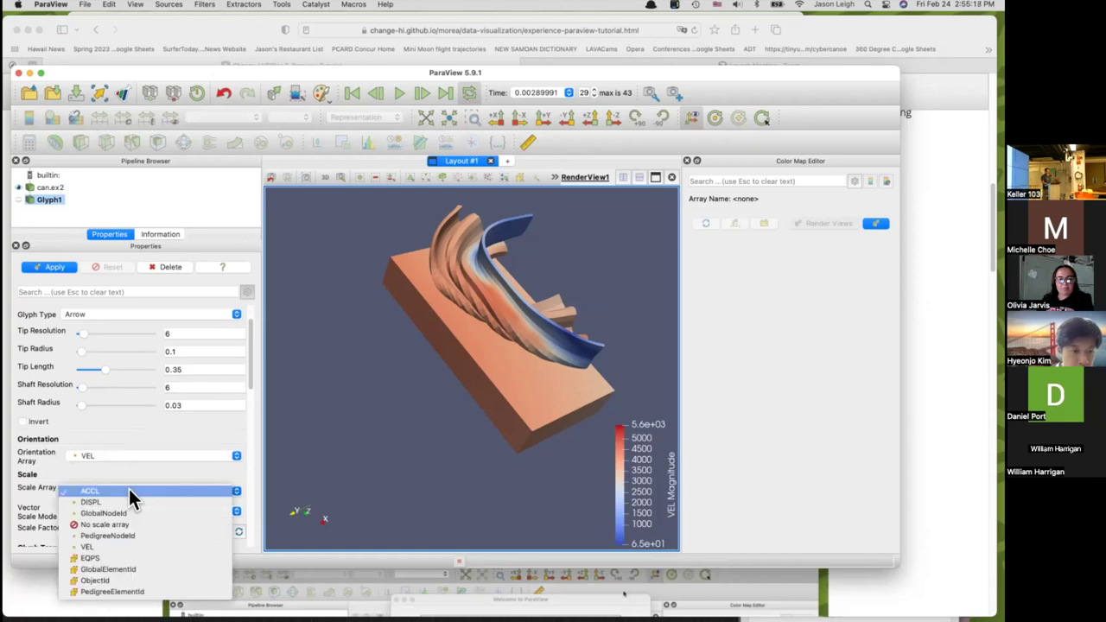
{"action": "left_click", "coordinate": [126, 542]}
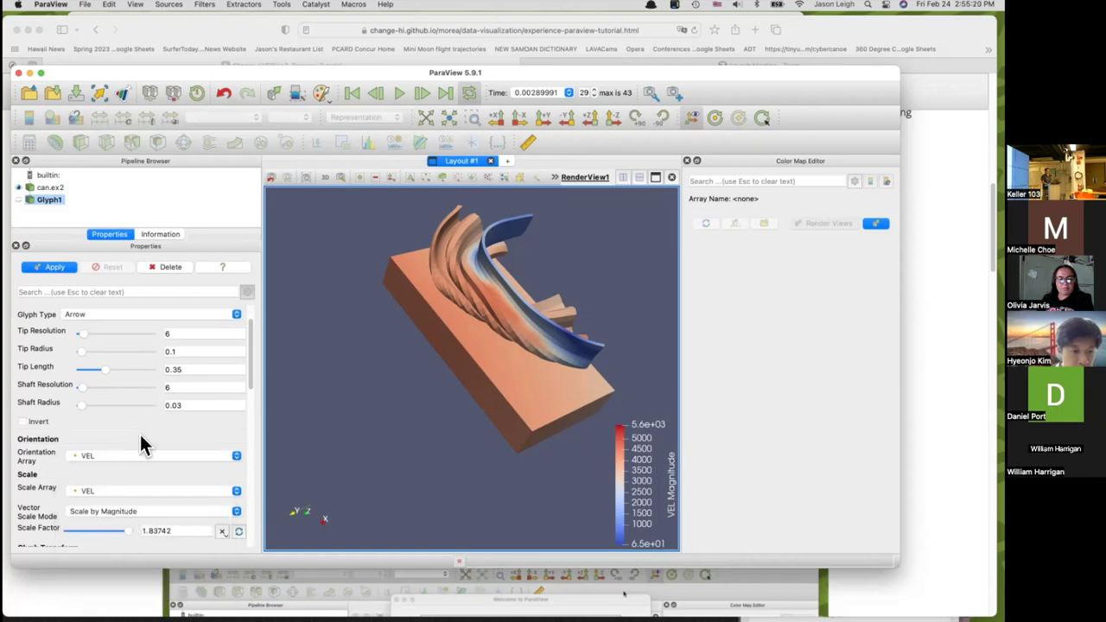
Set the glyph scale factor to 0.0004 and apply it.
{"action": "scroll", "coordinate": [143, 445], "scroll_direction": "down", "scroll_amount": 3}
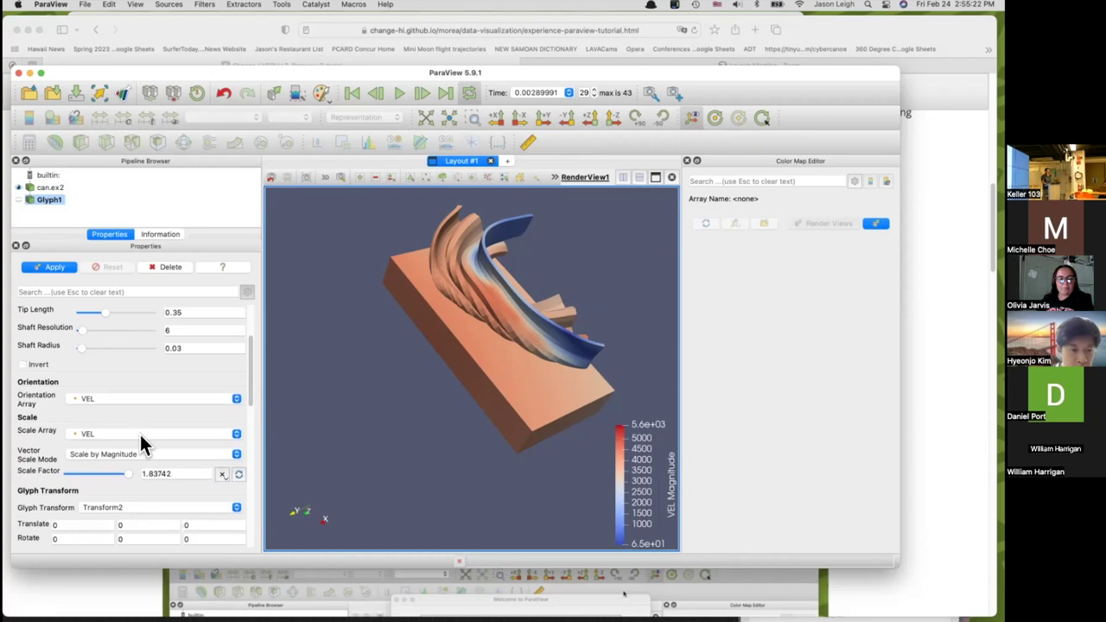
{"action": "scroll", "coordinate": [142, 445], "scroll_direction": "down", "scroll_amount": 2}
{"action": "double_click", "coordinate": [164, 442]}
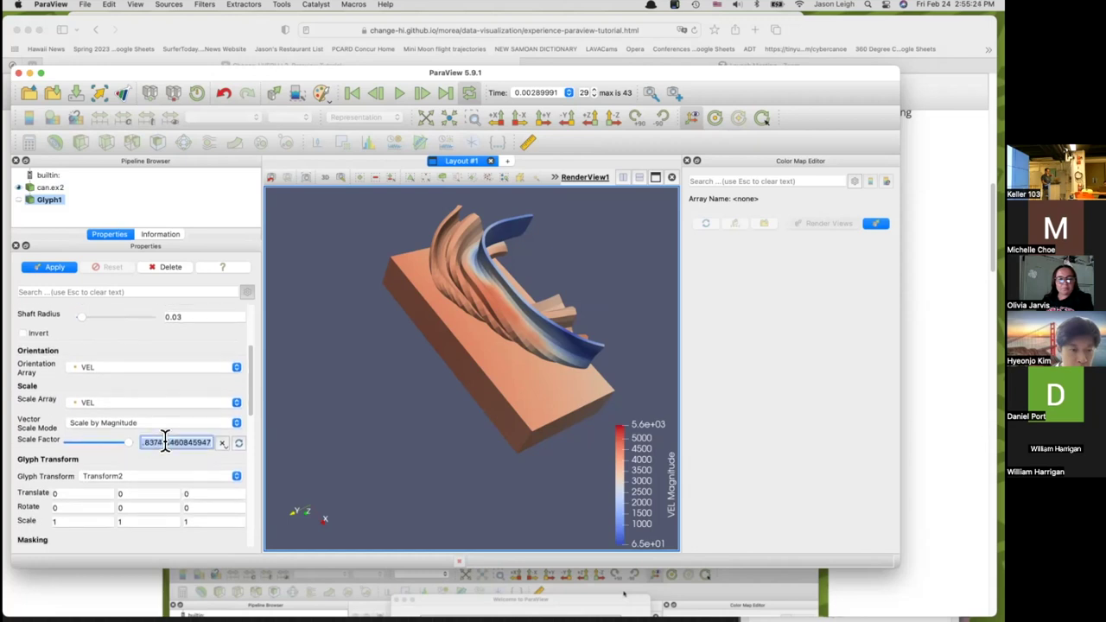
{"action": "type", "text": "0.000"}
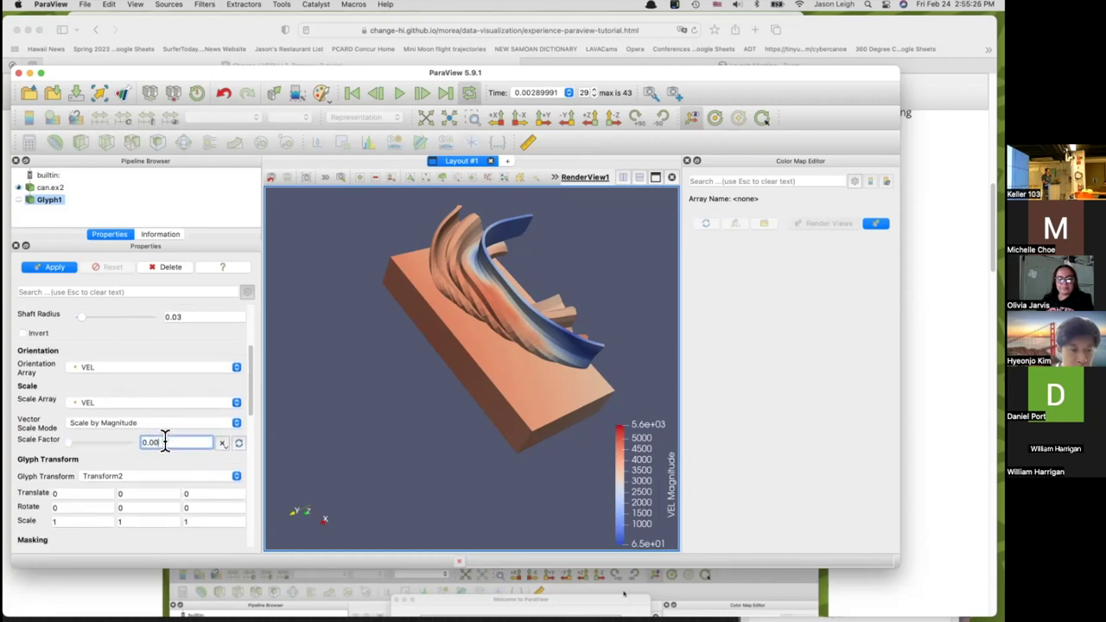
{"action": "type", "text": "4"}
{"action": "key", "text": "Return"}
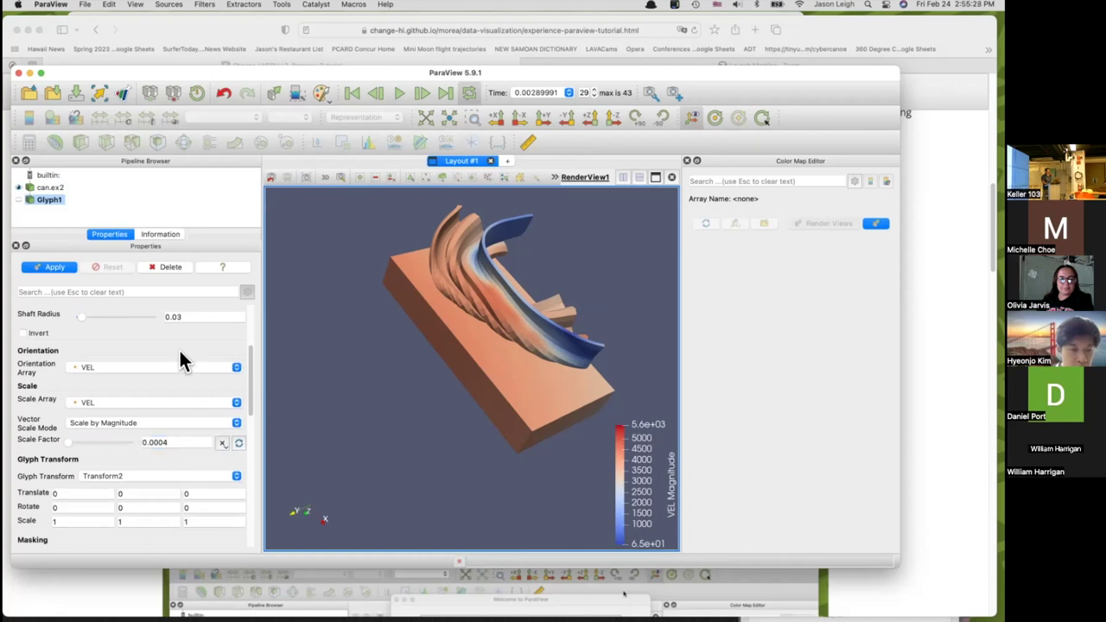
{"action": "left_click", "coordinate": [48, 269]}
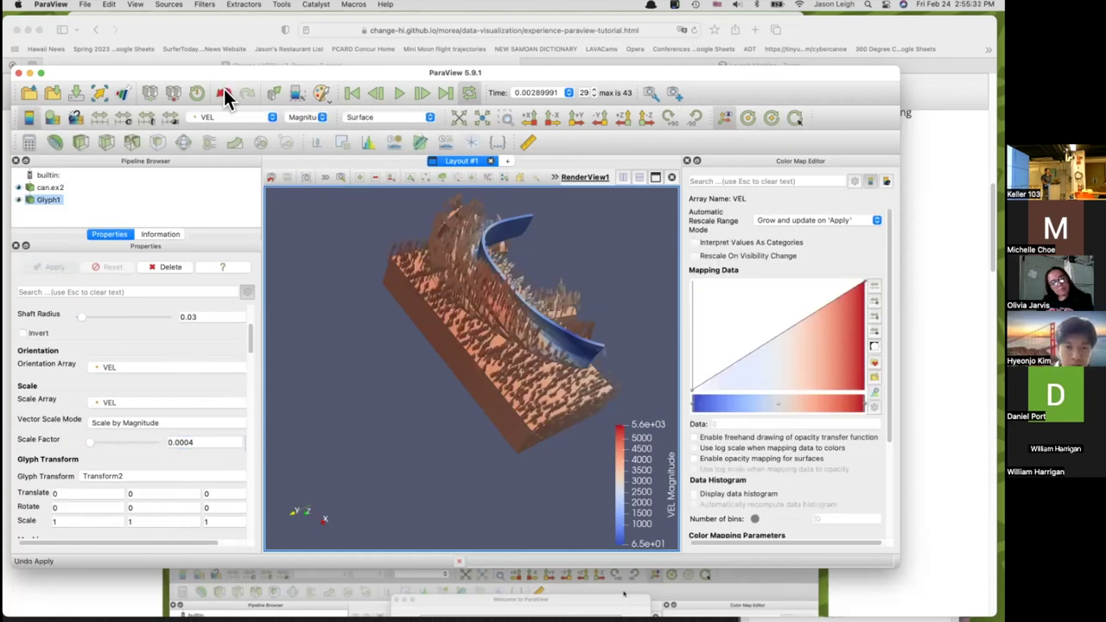
Play the animation with glyphs, rotating the view to show the blue can wall.
{"action": "left_click", "coordinate": [399, 94]}
{"action": "mouse_move", "coordinate": [492, 302]}
{"action": "left_mouse_down"}
{"action": "mouse_move", "coordinate": [445, 315]}
{"action": "mouse_move", "coordinate": [449, 326]}
{"action": "mouse_move", "coordinate": [472, 307]}
{"action": "left_mouse_up"}
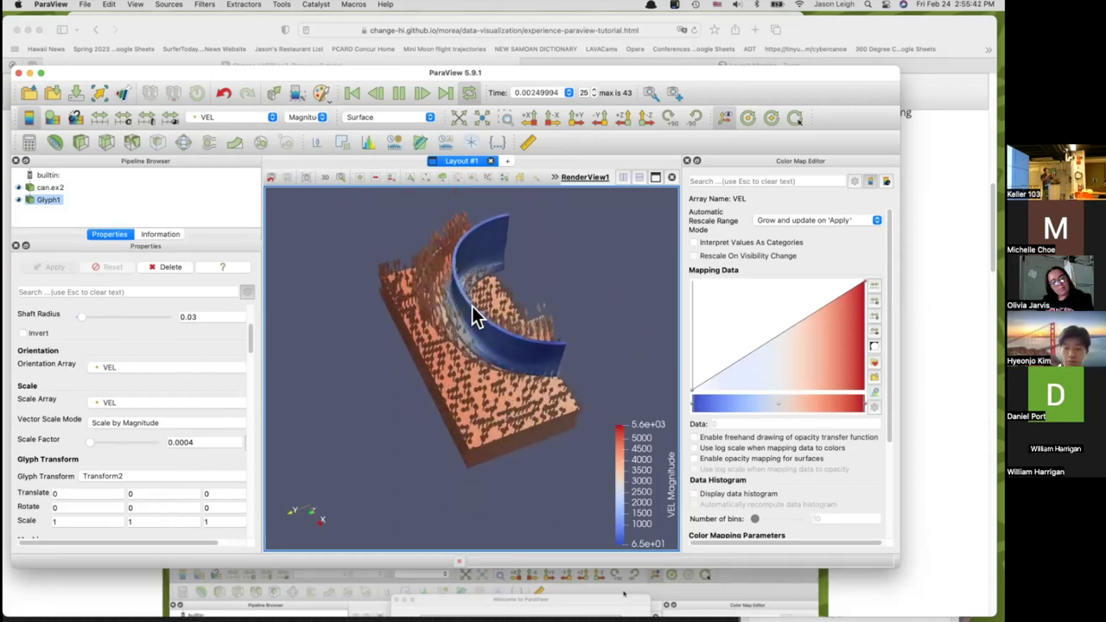
{"action": "left_click_drag", "start_coordinate": [489, 327], "coordinate": [514, 334]}
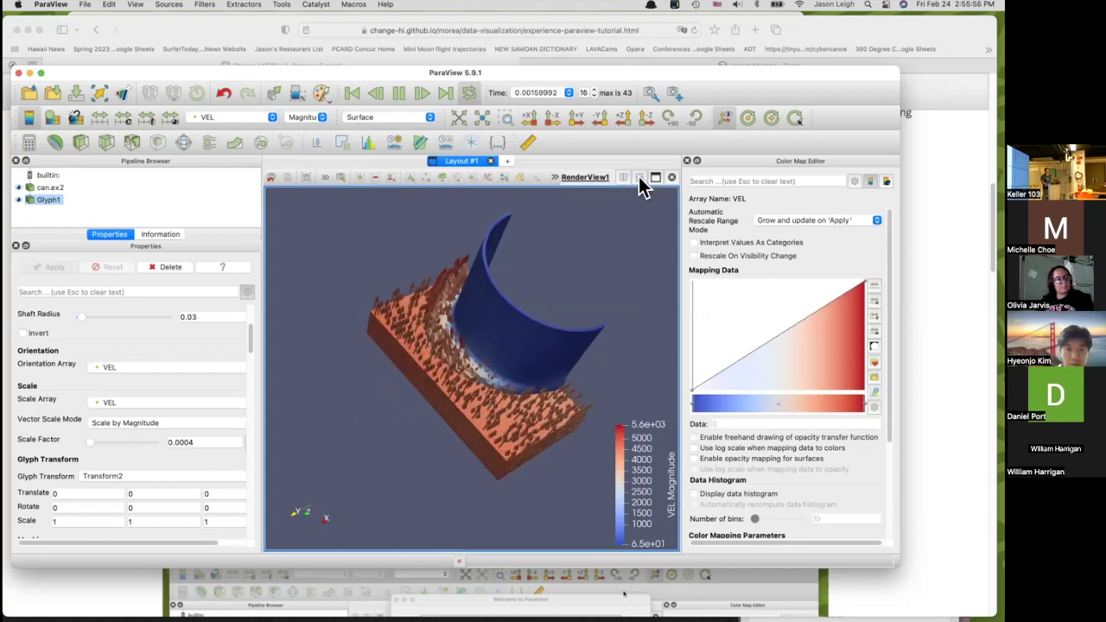
Split the view into a Histogram View and display Glyph1's ACCL distribution in it.
{"action": "left_click", "coordinate": [639, 178]}
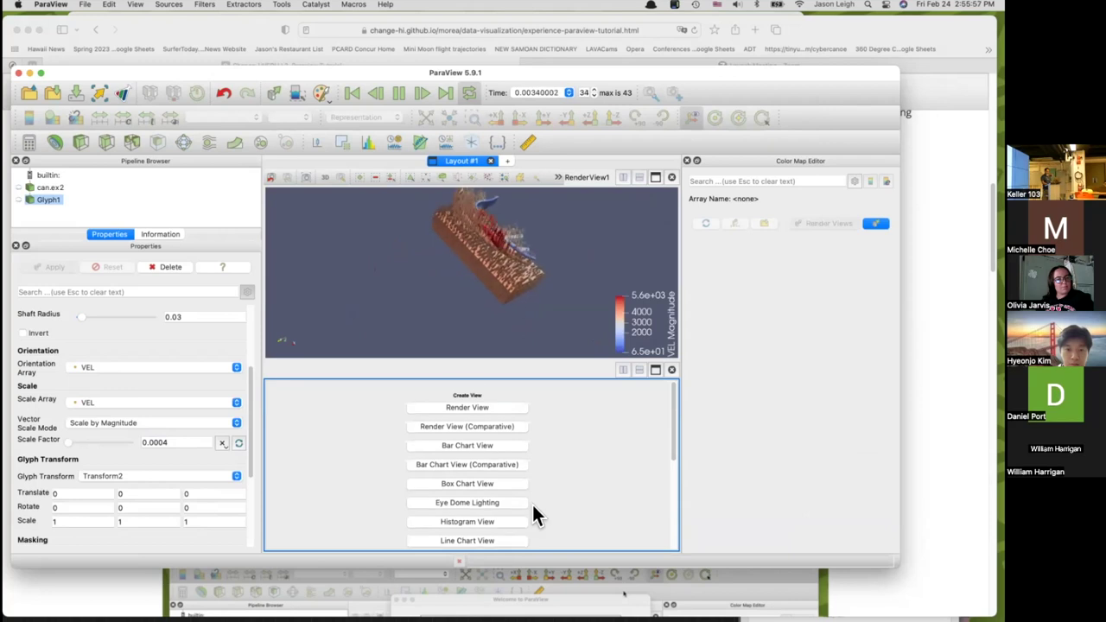
{"action": "scroll", "coordinate": [518, 505], "scroll_direction": "down", "scroll_amount": 1}
{"action": "left_click", "coordinate": [493, 504]}
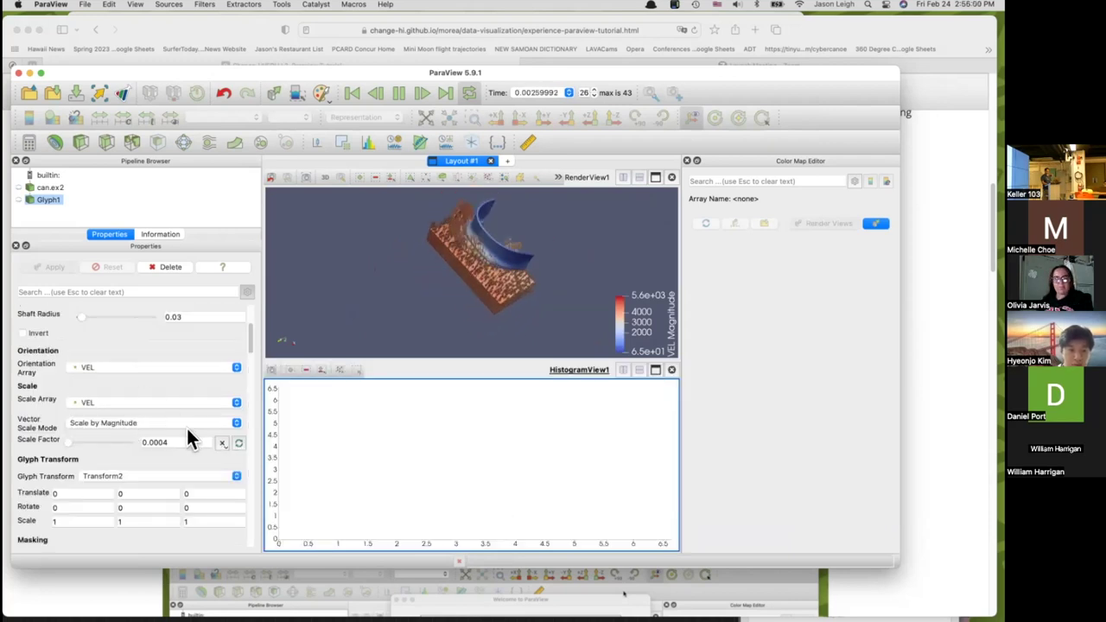
{"action": "scroll", "coordinate": [87, 344], "scroll_direction": "down", "scroll_amount": 10}
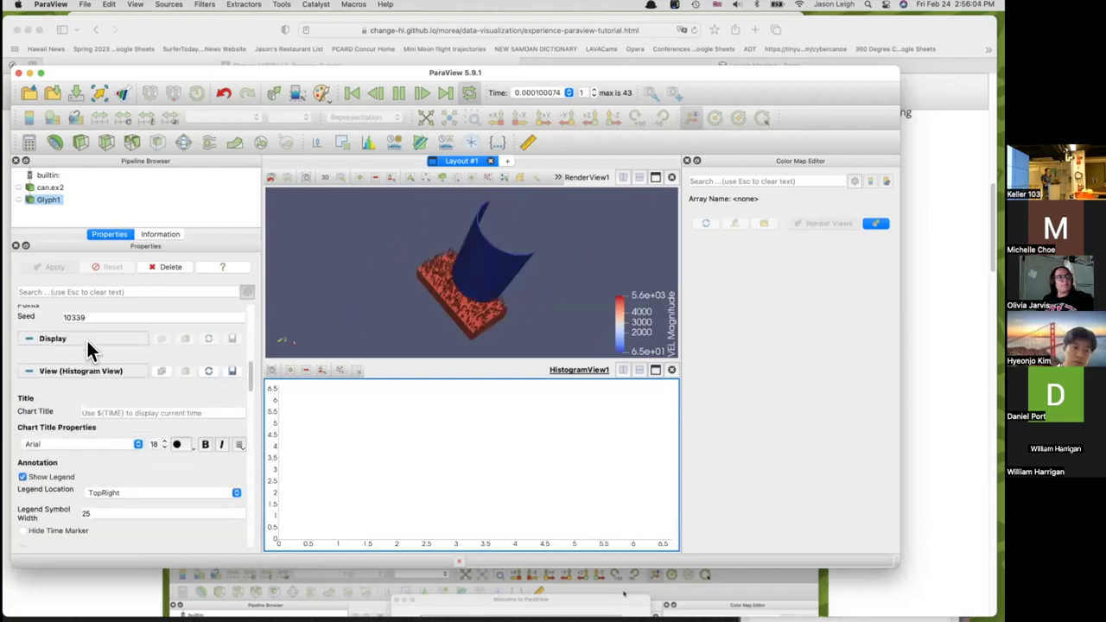
{"action": "scroll", "coordinate": [86, 338], "scroll_direction": "up", "scroll_amount": 5}
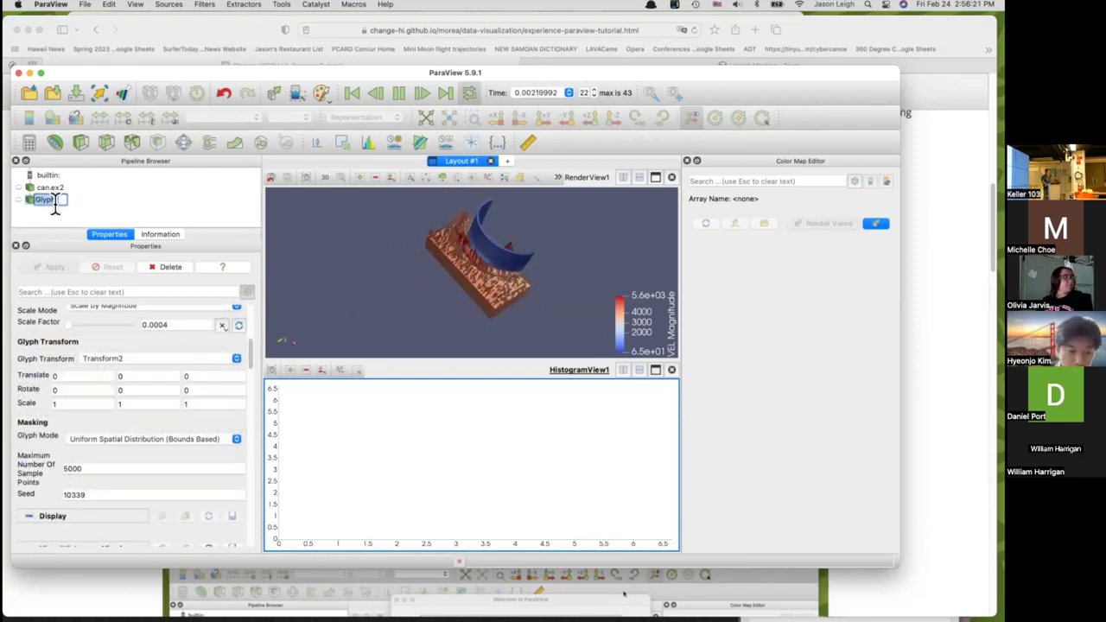
{"action": "left_click", "coordinate": [19, 199]}
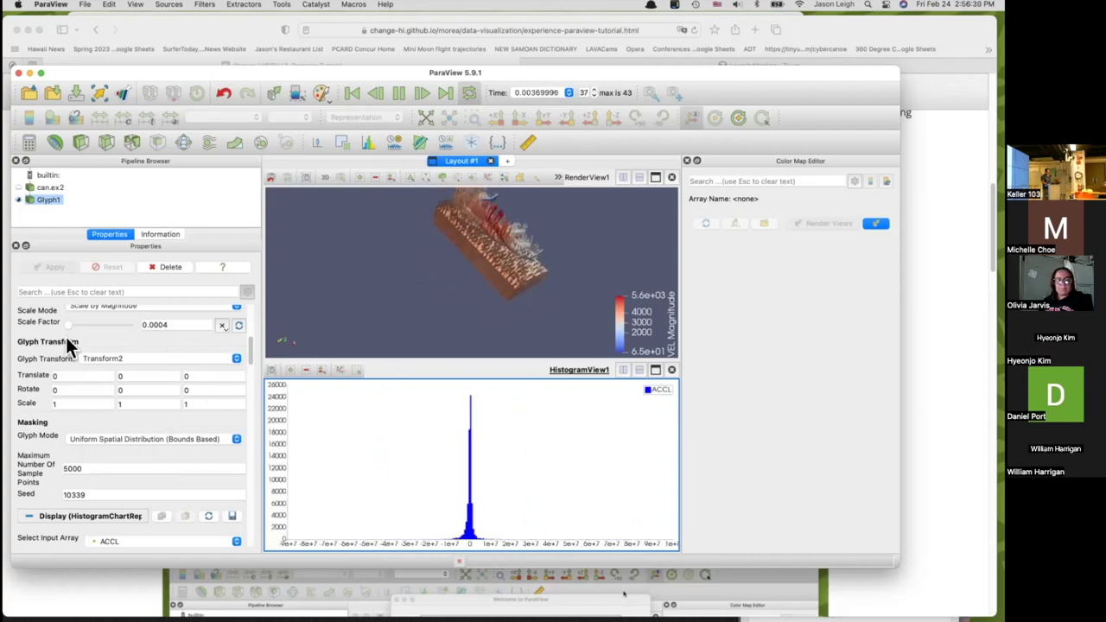
Change the histogram's Select Input Array from ACCL to VEL.
{"action": "scroll", "coordinate": [69, 343], "scroll_direction": "up", "scroll_amount": 4}
{"action": "scroll", "coordinate": [67, 345], "scroll_direction": "down", "scroll_amount": 2}
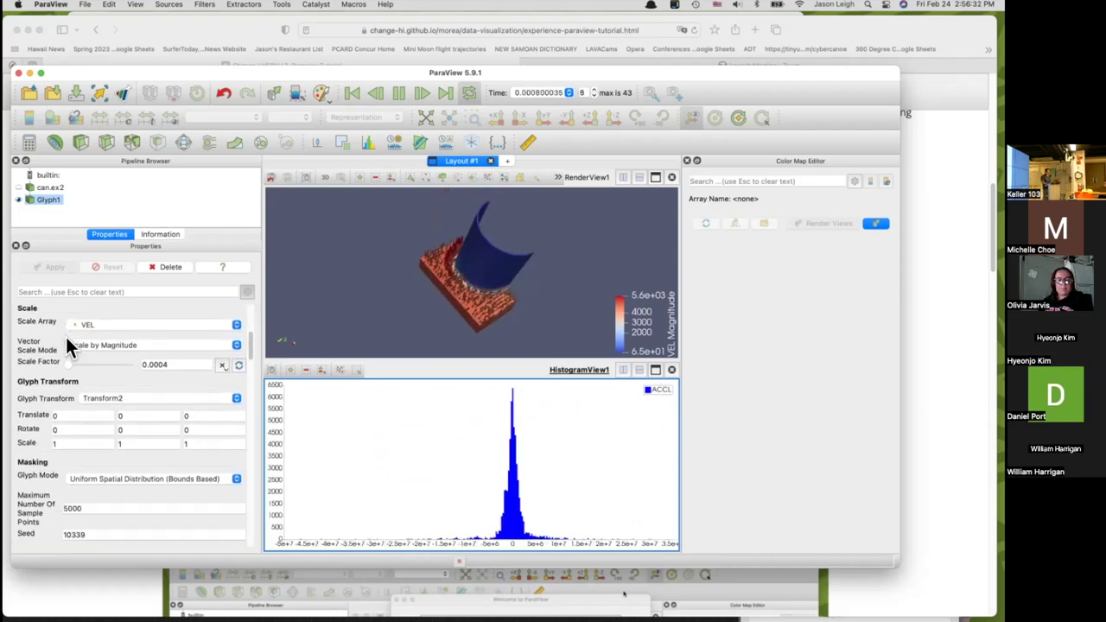
{"action": "scroll", "coordinate": [67, 343], "scroll_direction": "down", "scroll_amount": 3}
{"action": "scroll", "coordinate": [67, 341], "scroll_direction": "down", "scroll_amount": 1}
{"action": "left_click", "coordinate": [111, 507]}
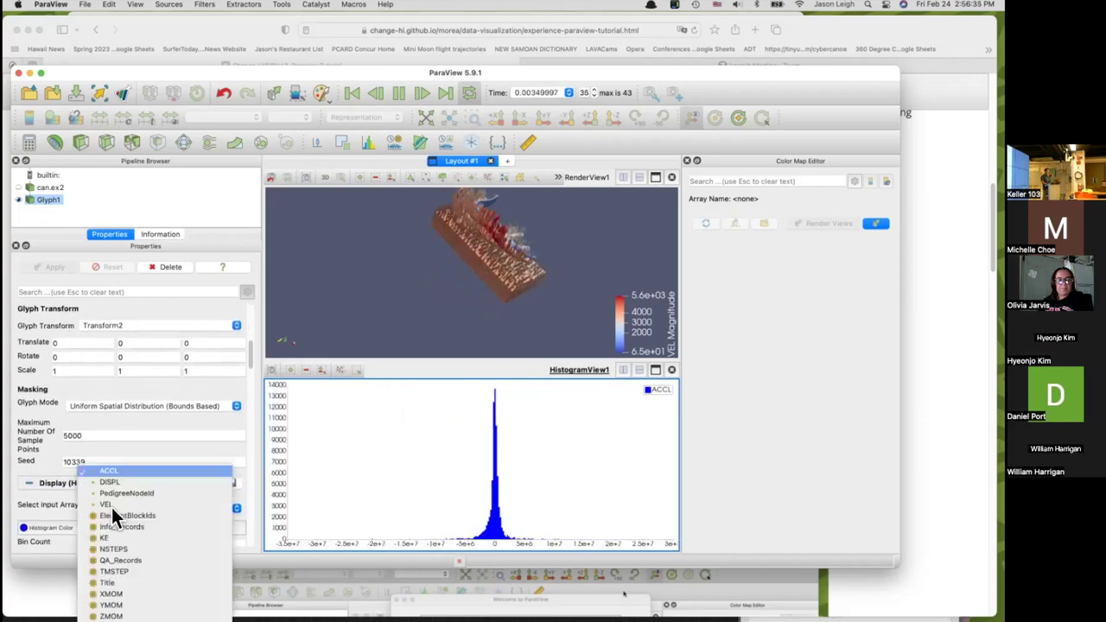
{"action": "left_click", "coordinate": [105, 503]}
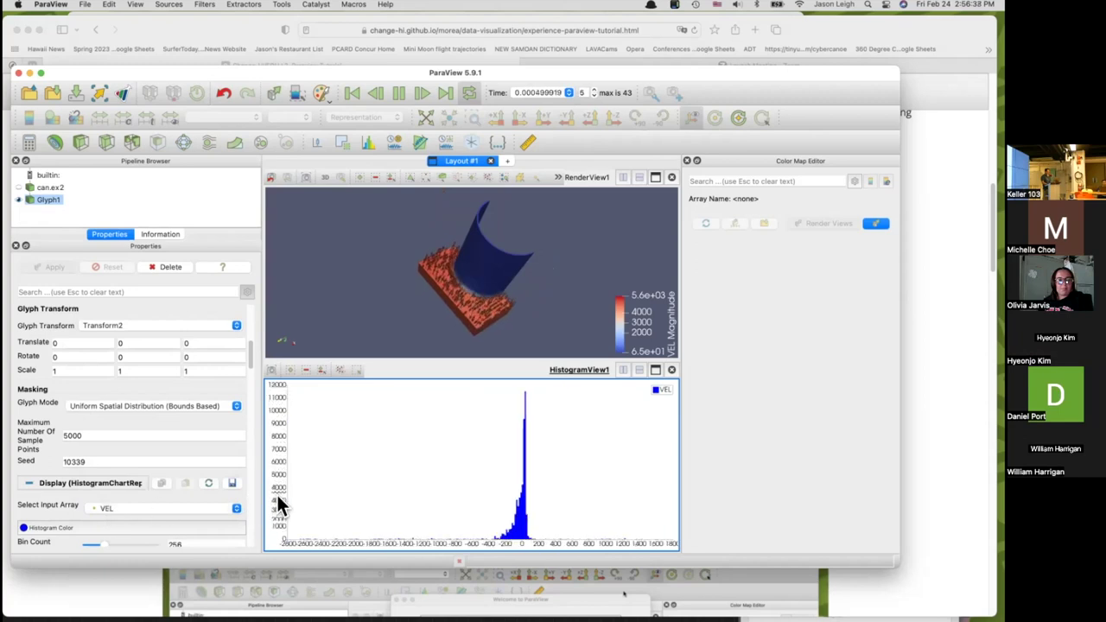
{"action": "left_click_drag", "start_coordinate": [510, 341], "coordinate": [556, 322]}
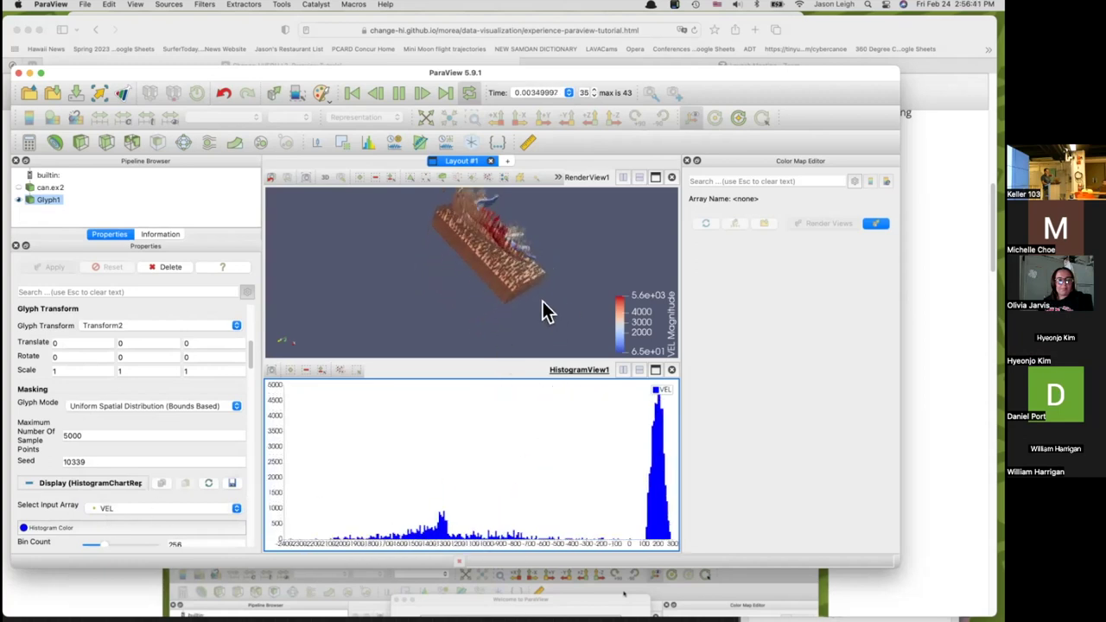
Pause the animation, step frame by frame to time step 10, and rotate the render view.
{"action": "left_click", "coordinate": [403, 93]}
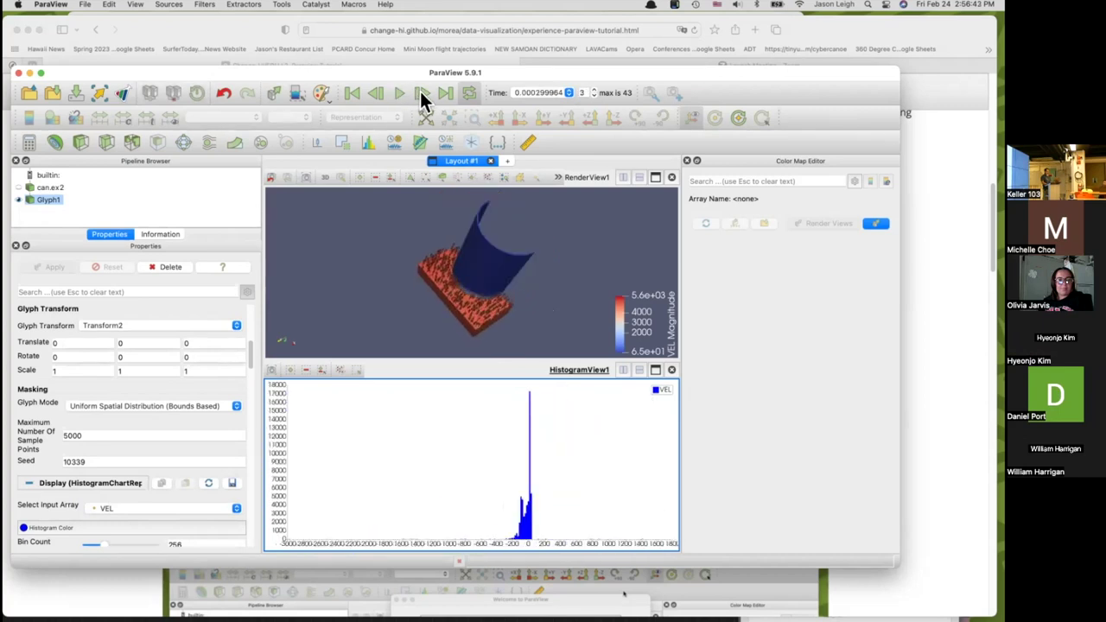
{"action": "left_click", "coordinate": [422, 93]}
{"action": "left_click", "coordinate": [422, 93]}
{"action": "left_click", "coordinate": [421, 92]}
{"action": "left_click", "coordinate": [422, 92]}
{"action": "left_click", "coordinate": [422, 93]}
{"action": "left_click", "coordinate": [422, 93]}
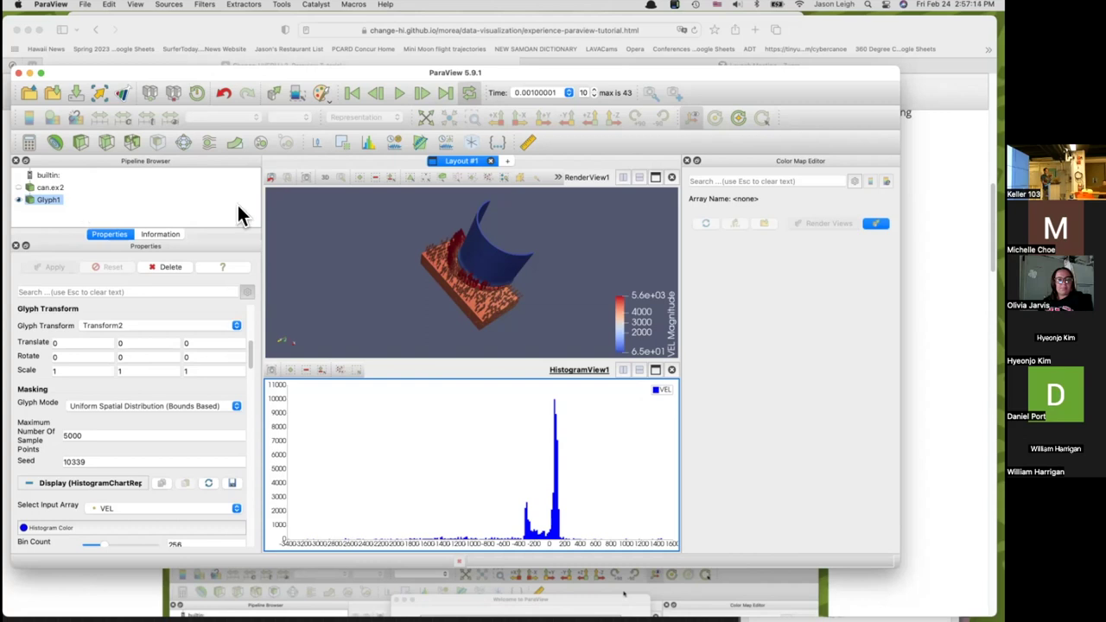
{"action": "left_click_drag", "start_coordinate": [419, 256], "coordinate": [524, 271]}
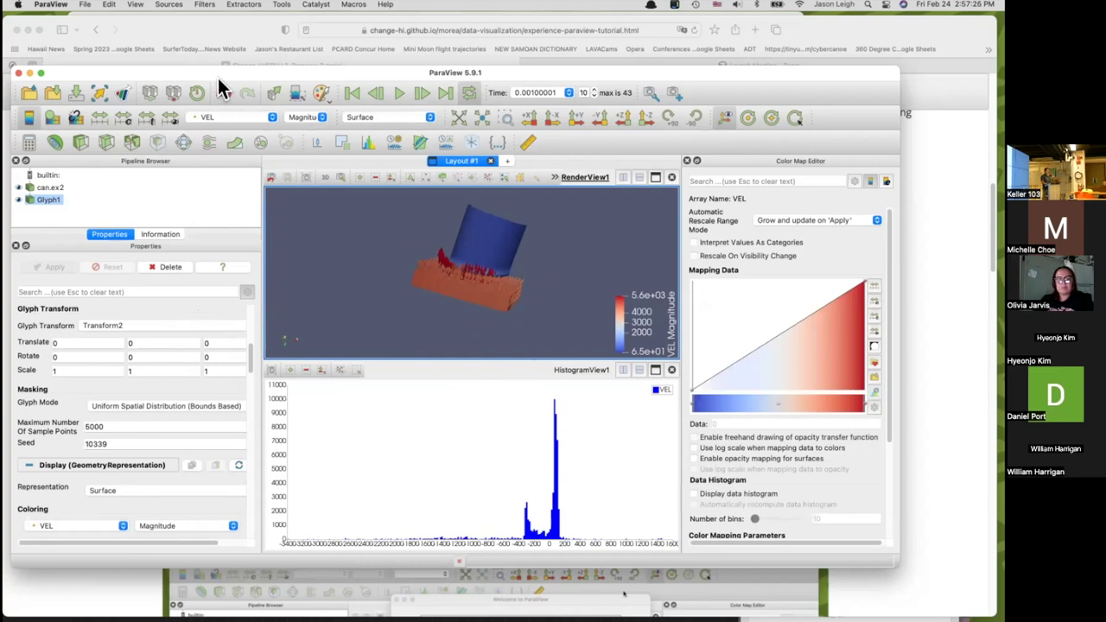
In the Safari tutorial, scroll up to Why Paraview and highlight '220 distinct file formats'.
{"action": "left_click", "coordinate": [194, 32]}
{"action": "scroll", "coordinate": [250, 231], "scroll_direction": "up", "scroll_amount": 2}
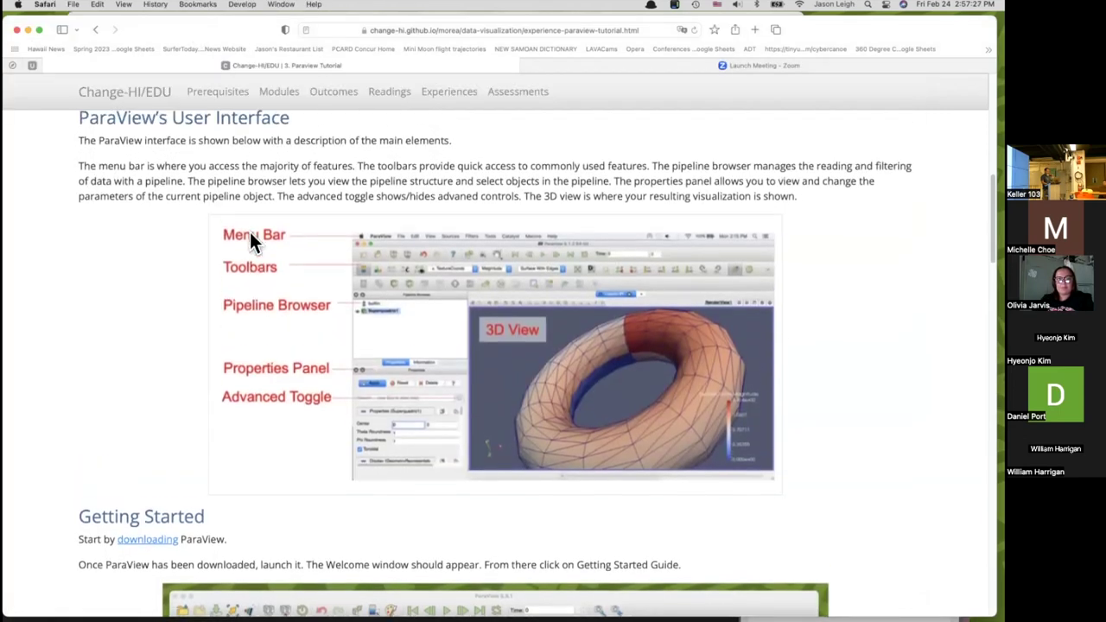
{"action": "scroll", "coordinate": [250, 233], "scroll_direction": "down", "scroll_amount": 5}
{"action": "scroll", "coordinate": [249, 234], "scroll_direction": "up", "scroll_amount": 8}
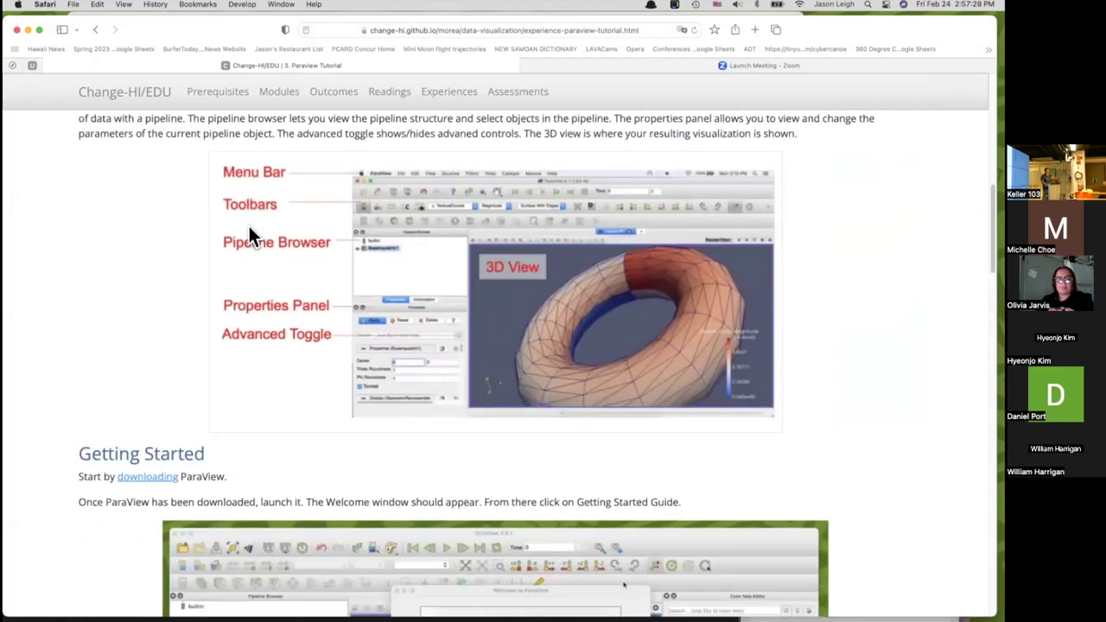
{"action": "scroll", "coordinate": [249, 229], "scroll_direction": "up", "scroll_amount": 1}
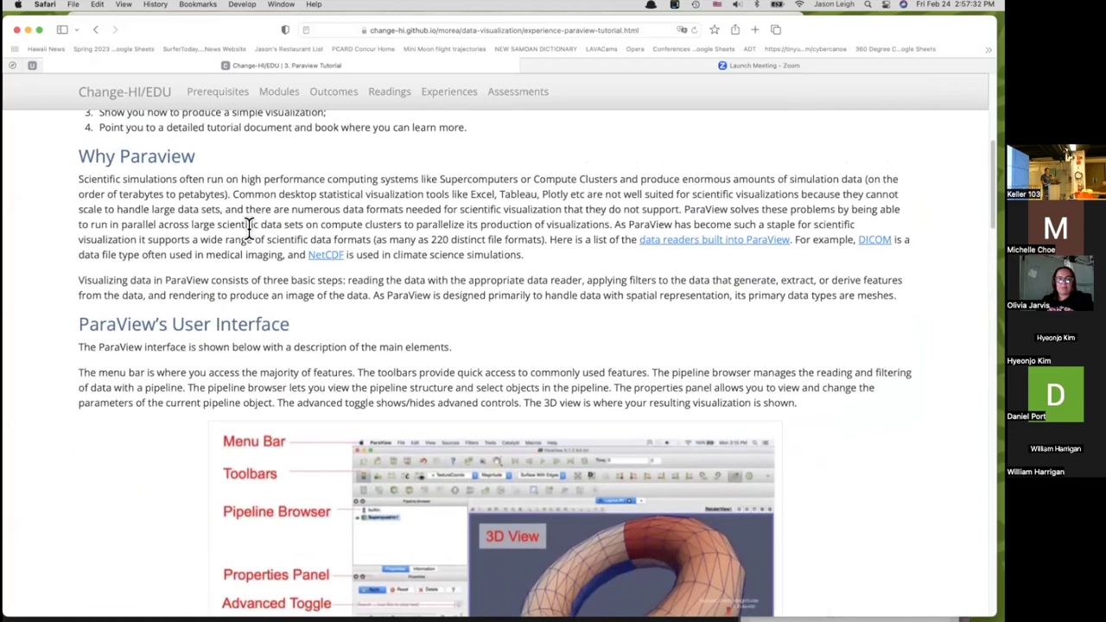
{"action": "scroll", "coordinate": [249, 228], "scroll_direction": "up", "scroll_amount": 1}
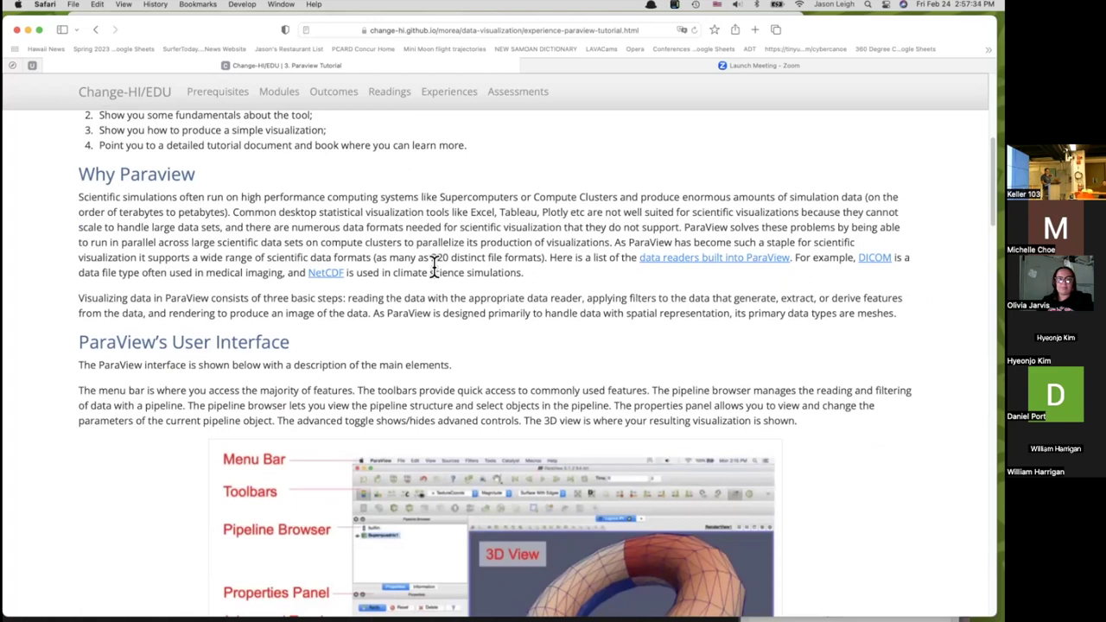
{"action": "left_click_drag", "start_coordinate": [431, 258], "coordinate": [541, 264]}
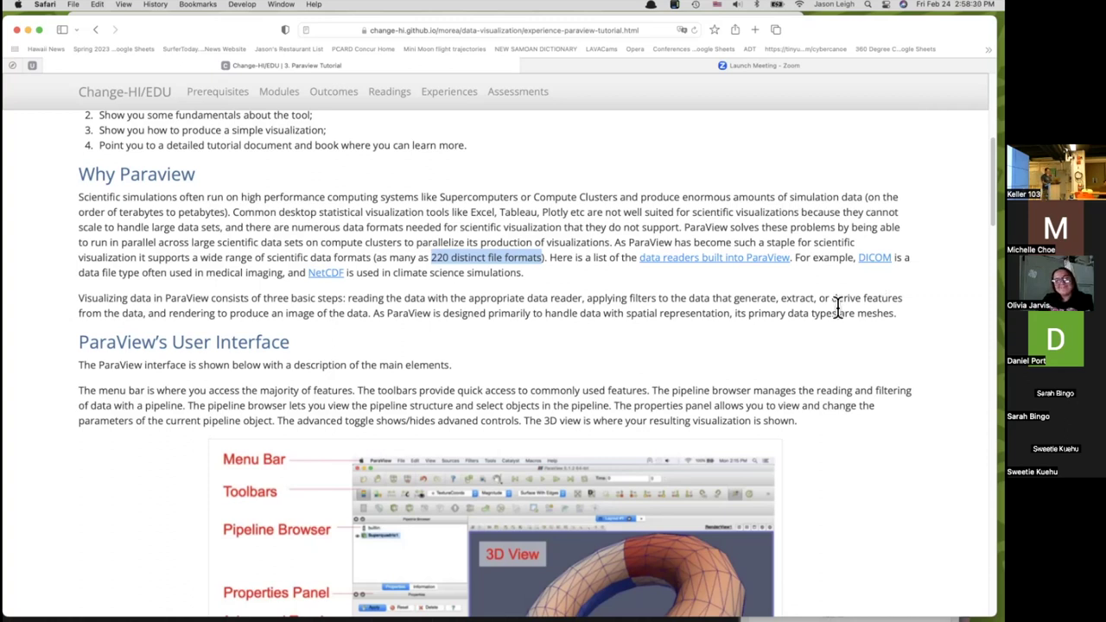
Scroll past the Getting Started Guide to the embedded Quick Intro to ParaView YouTube video.
{"action": "scroll", "coordinate": [840, 311], "scroll_direction": "down", "scroll_amount": 1}
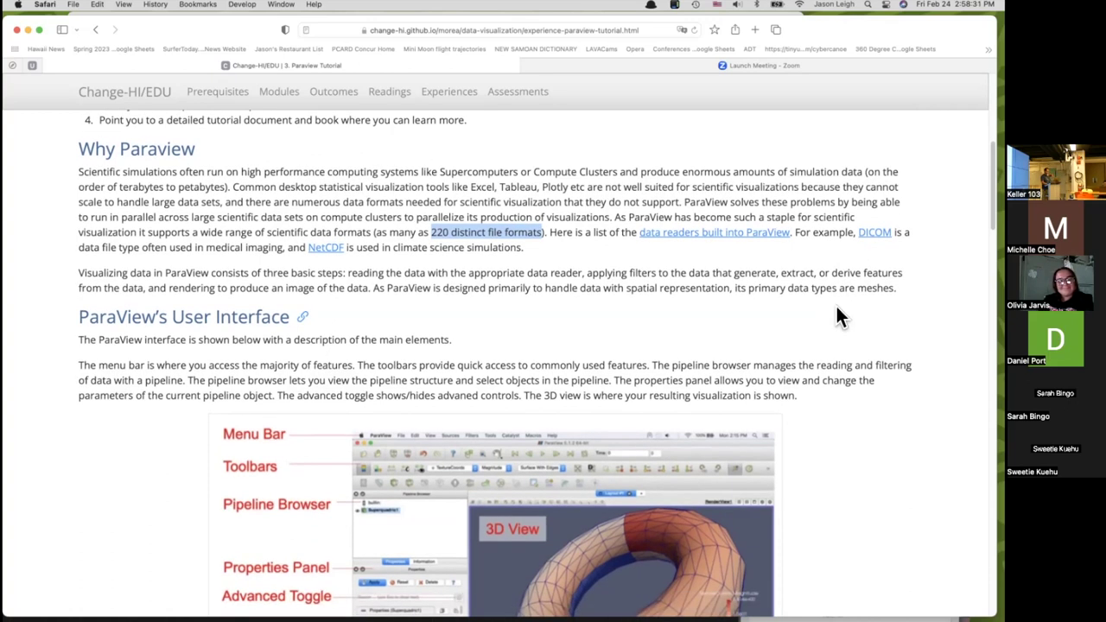
{"action": "scroll", "coordinate": [838, 316], "scroll_direction": "down", "scroll_amount": 1}
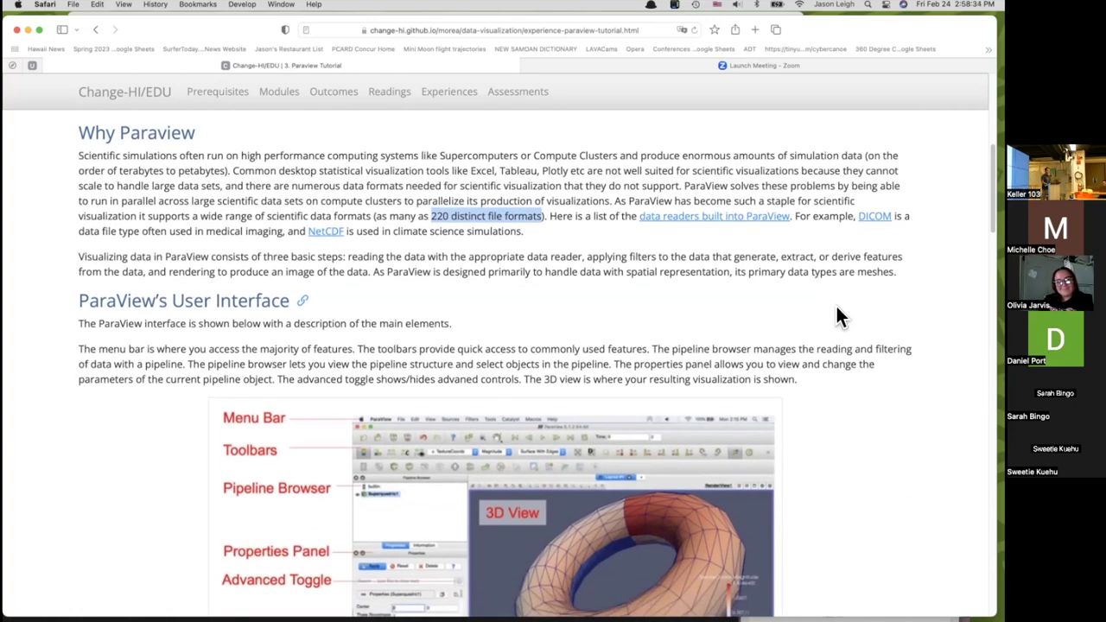
{"action": "scroll", "coordinate": [836, 309], "scroll_direction": "down", "scroll_amount": 10}
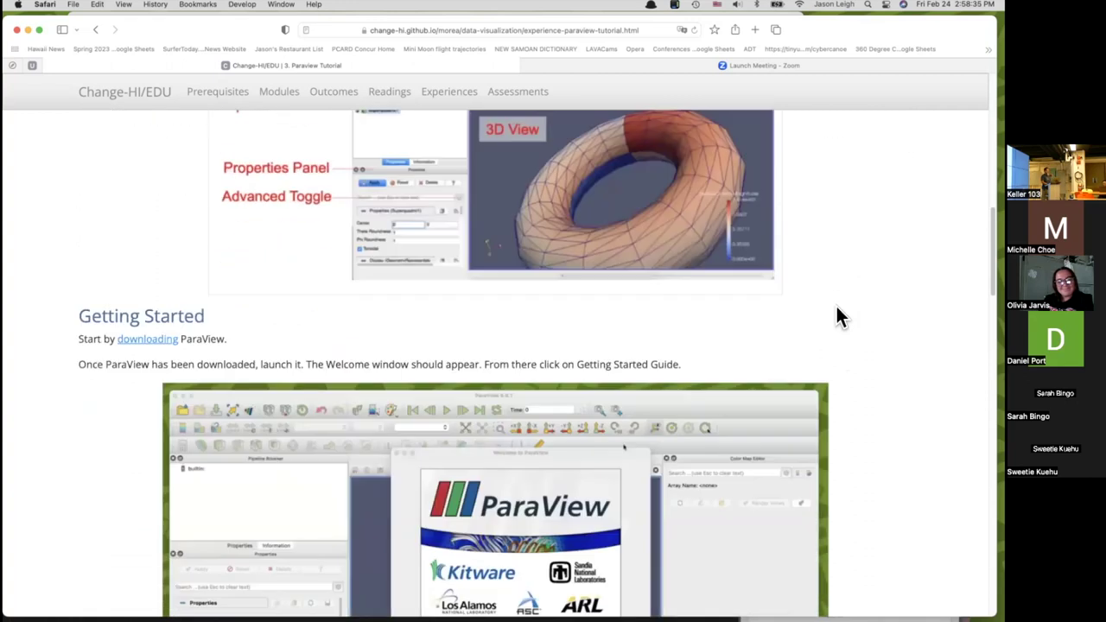
{"action": "scroll", "coordinate": [836, 309], "scroll_direction": "down", "scroll_amount": 8}
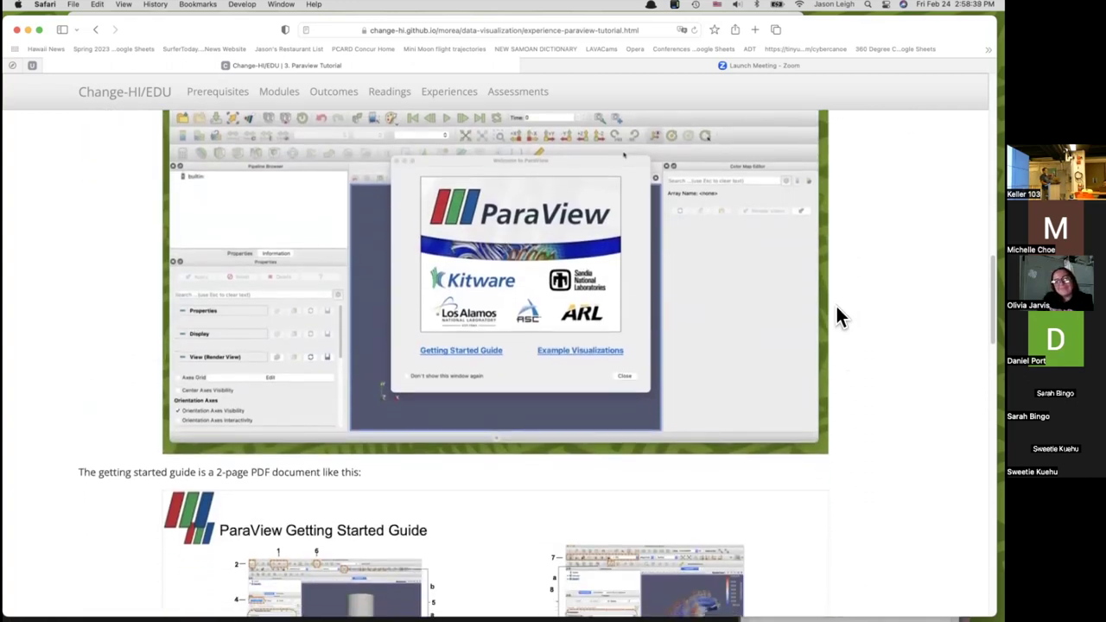
{"action": "scroll", "coordinate": [836, 307], "scroll_direction": "up", "scroll_amount": 12}
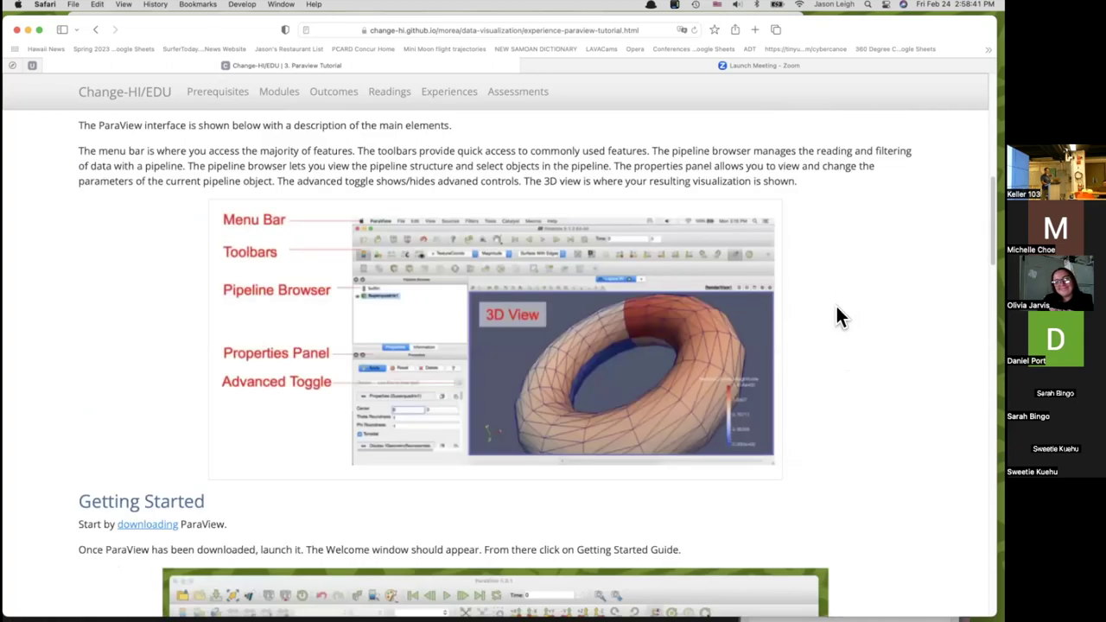
{"action": "scroll", "coordinate": [836, 310], "scroll_direction": "up", "scroll_amount": 7}
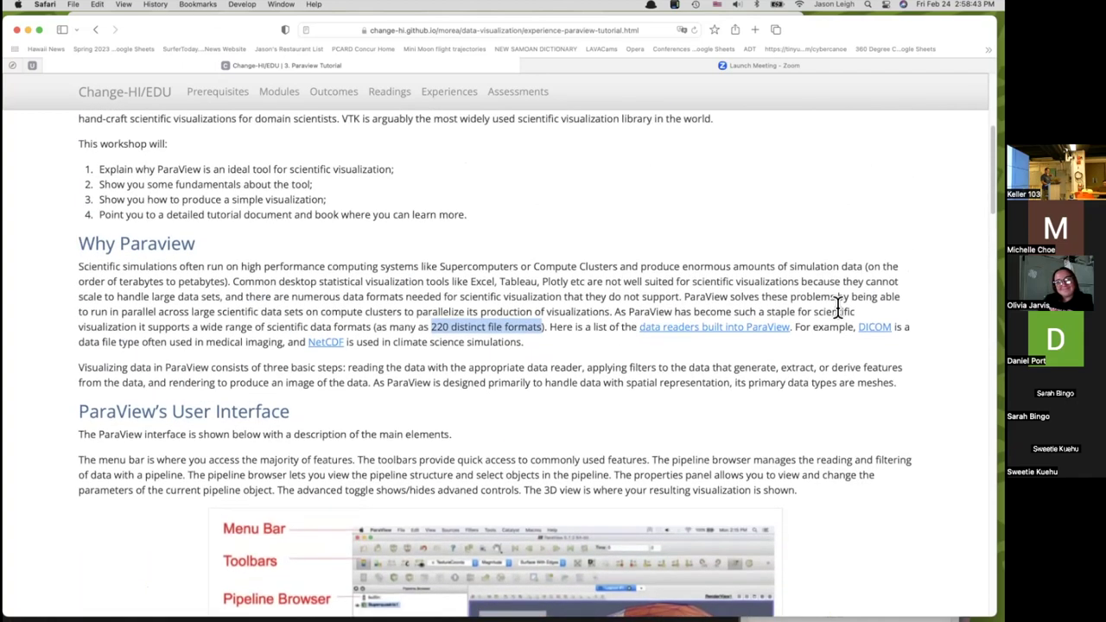
{"action": "scroll", "coordinate": [836, 307], "scroll_direction": "down", "scroll_amount": 8}
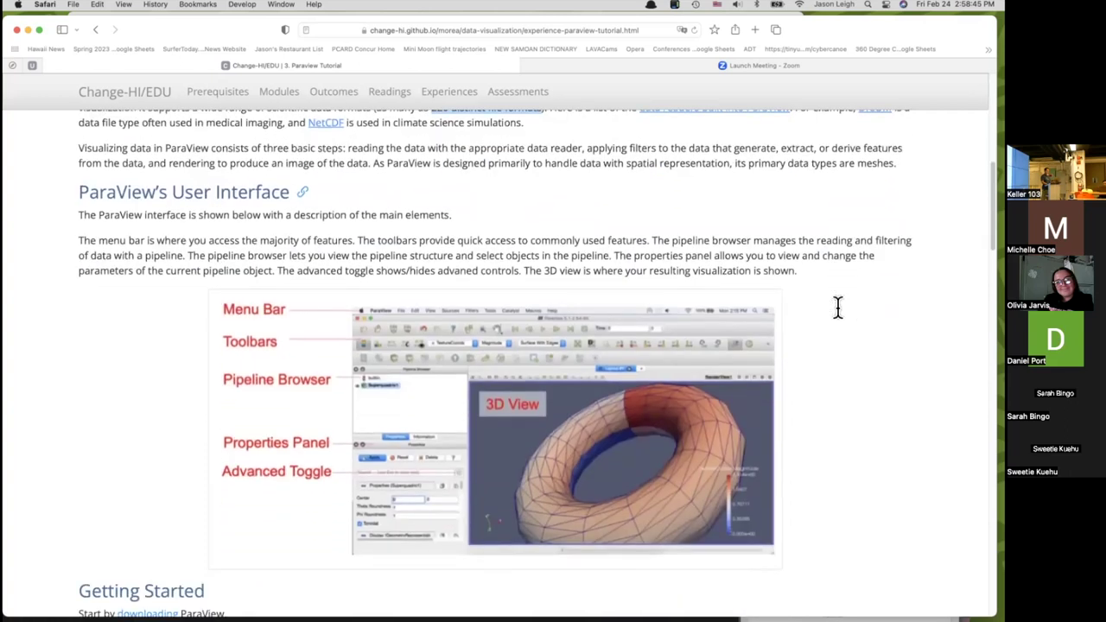
{"action": "scroll", "coordinate": [837, 308], "scroll_direction": "down", "scroll_amount": 15}
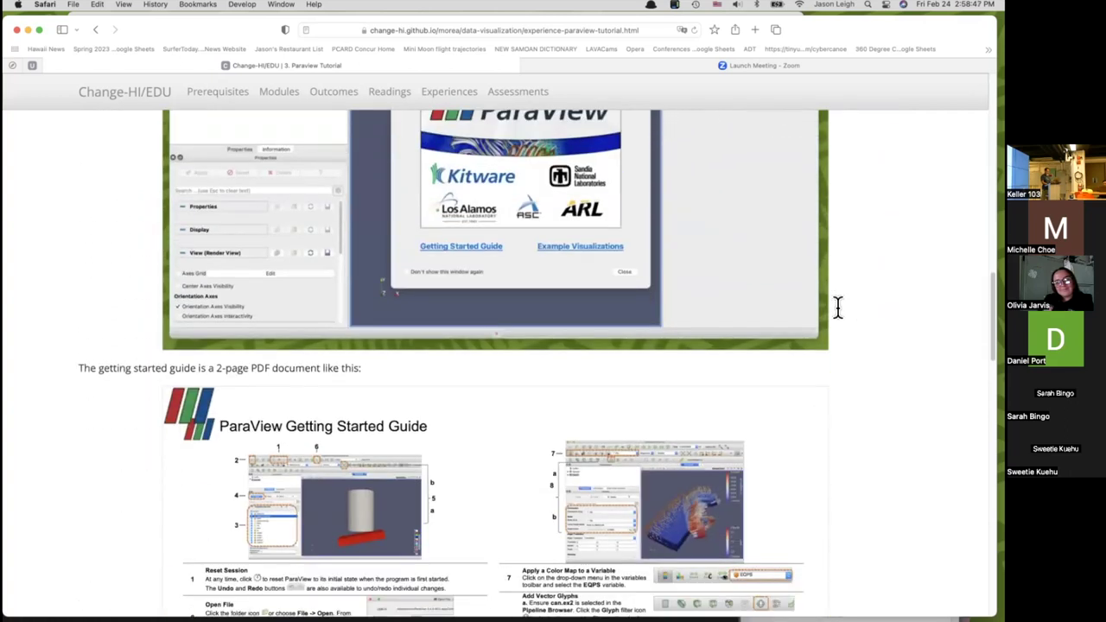
{"action": "scroll", "coordinate": [837, 308], "scroll_direction": "down", "scroll_amount": 20}
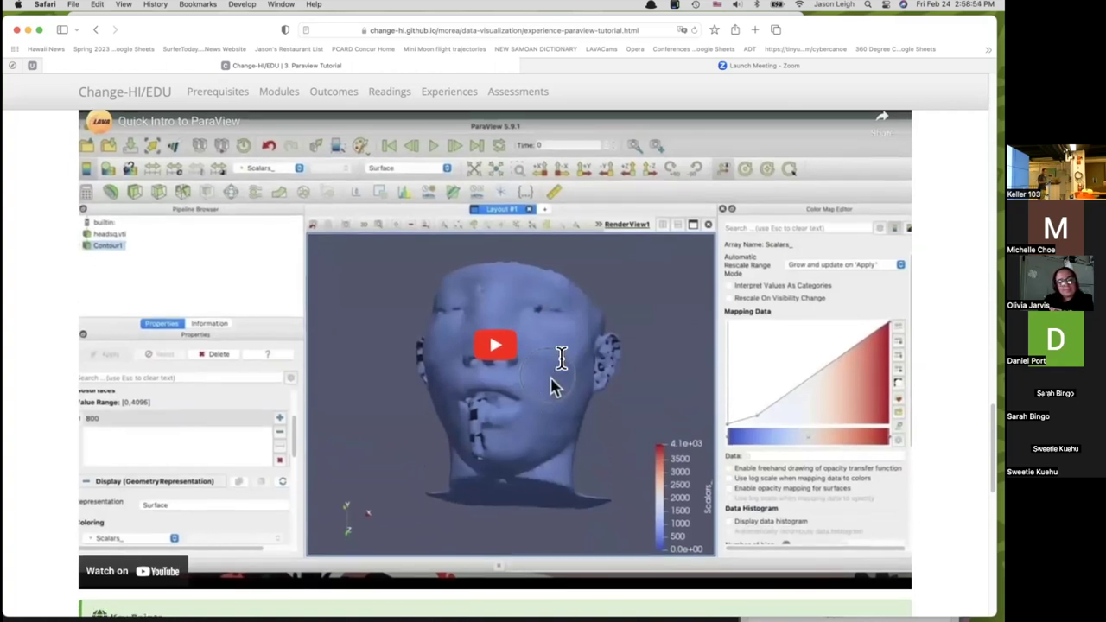
Scroll back up the ParaView page, reposition Safari, and bring up the 4. Tableau Tutorial page.
{"action": "scroll", "coordinate": [561, 363], "scroll_direction": "down", "scroll_amount": 1}
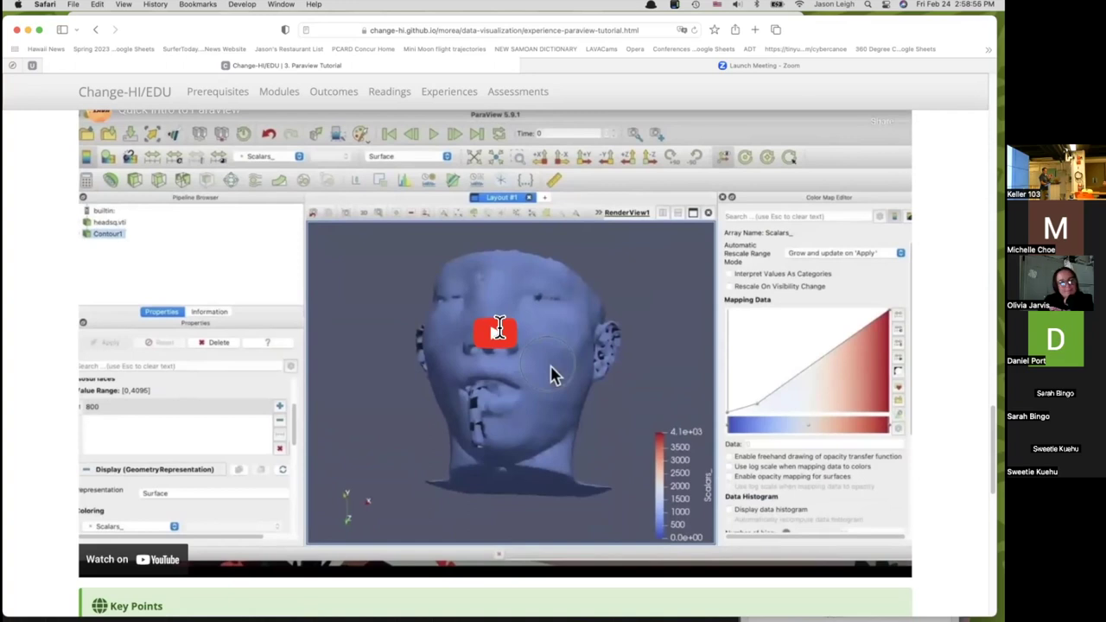
{"action": "scroll", "coordinate": [536, 449], "scroll_direction": "down", "scroll_amount": 2}
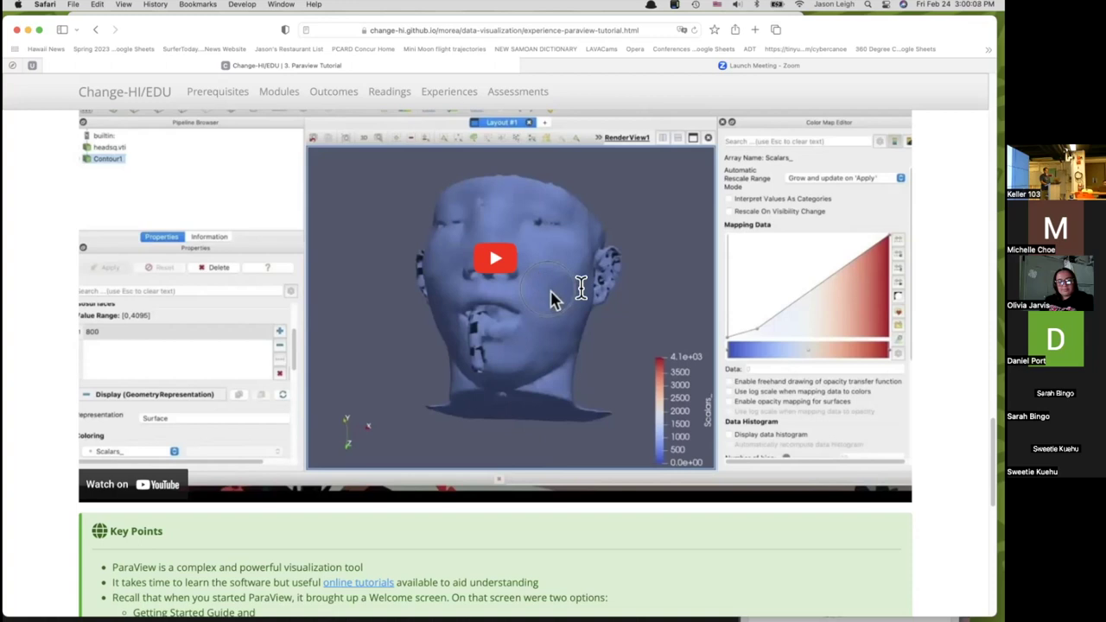
{"action": "scroll", "coordinate": [467, 166], "scroll_direction": "up", "scroll_amount": 5}
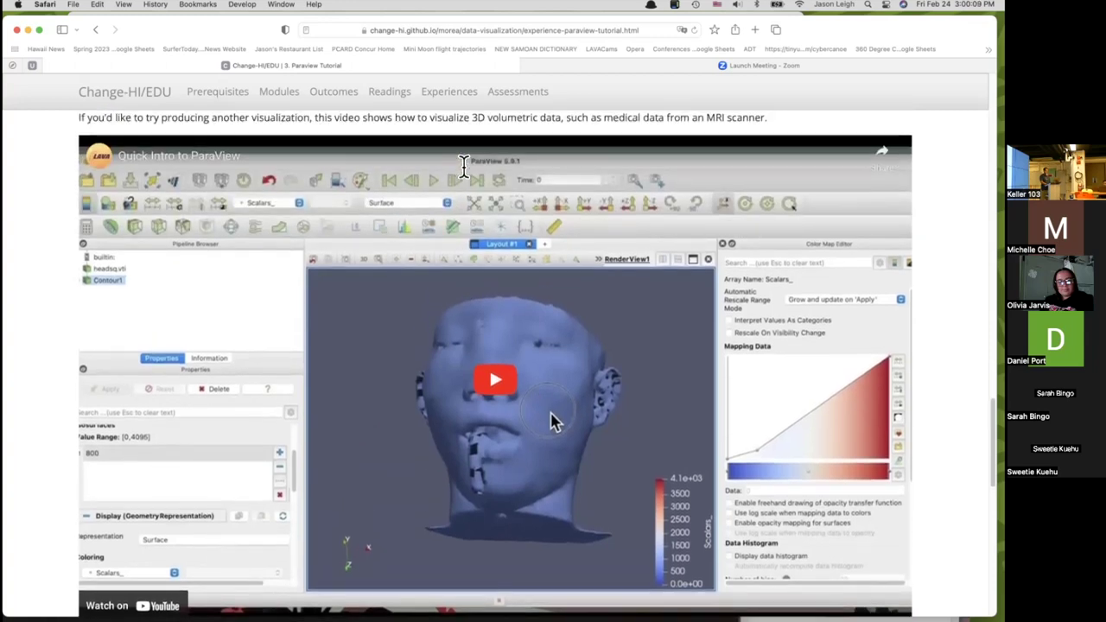
{"action": "scroll", "coordinate": [474, 165], "scroll_direction": "up", "scroll_amount": 10}
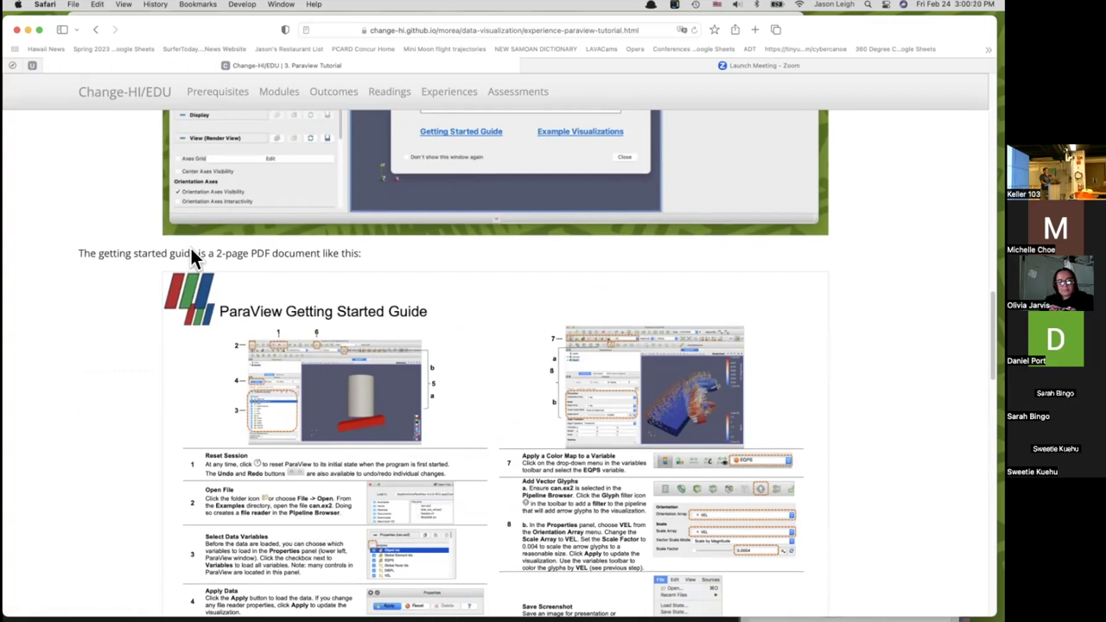
{"action": "scroll", "coordinate": [192, 253], "scroll_direction": "up", "scroll_amount": 5}
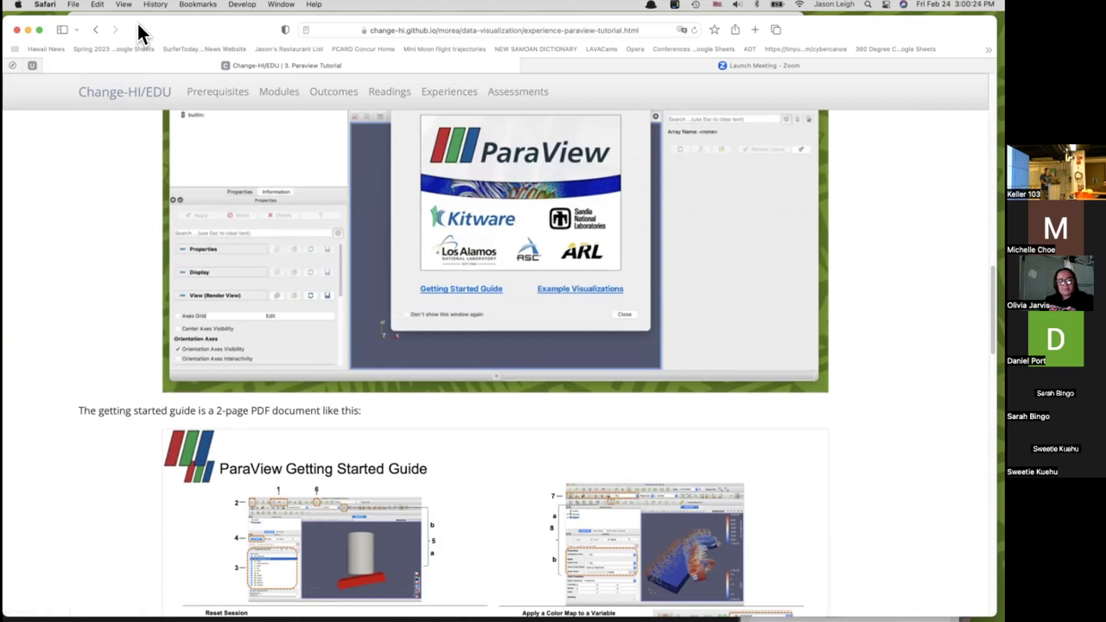
{"action": "left_click_drag", "start_coordinate": [143, 33], "coordinate": [166, 41]}
{"action": "scroll", "coordinate": [170, 310], "scroll_direction": "up", "scroll_amount": 2}
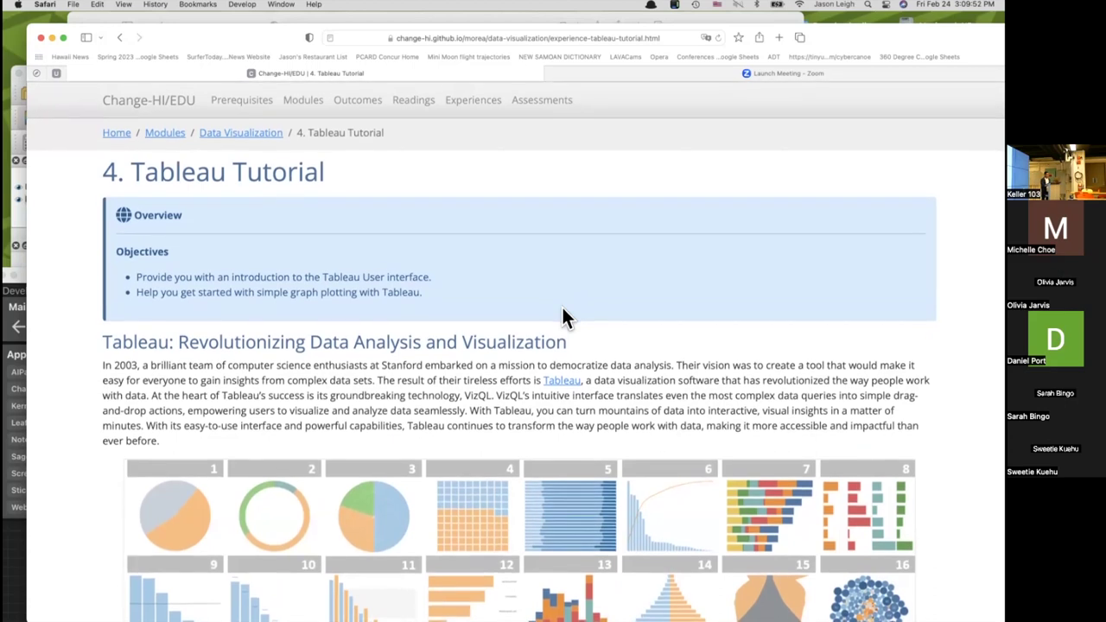
Shift Safari higher and scroll past the chart gallery to the numbered Initial Screen Overview screenshot.
{"action": "left_click_drag", "start_coordinate": [153, 34], "coordinate": [155, 8]}
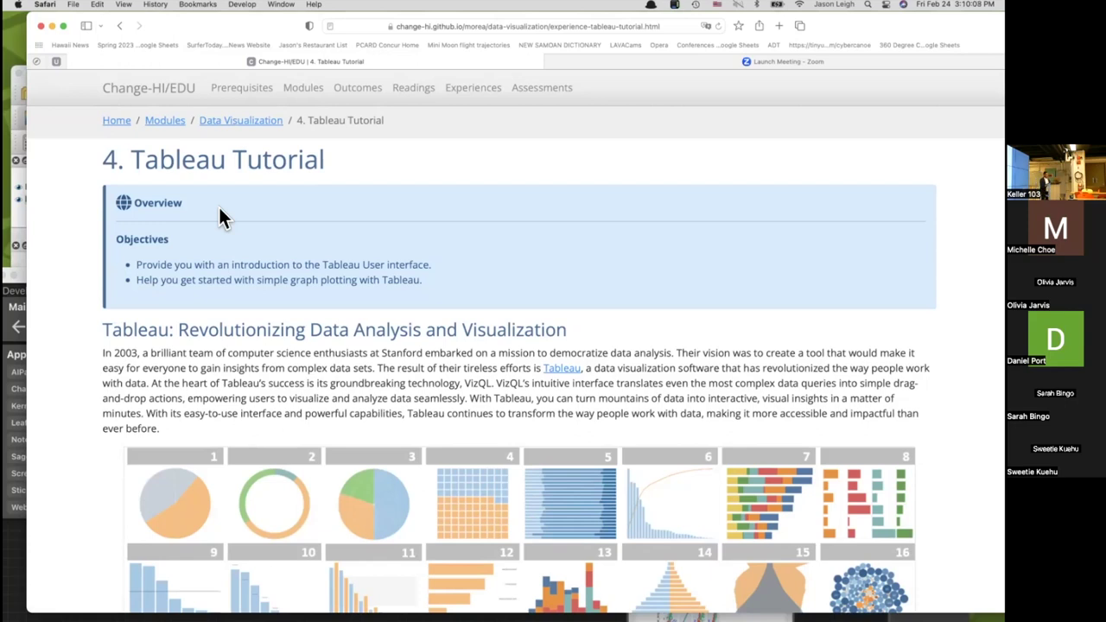
{"action": "scroll", "coordinate": [229, 422], "scroll_direction": "down", "scroll_amount": 3}
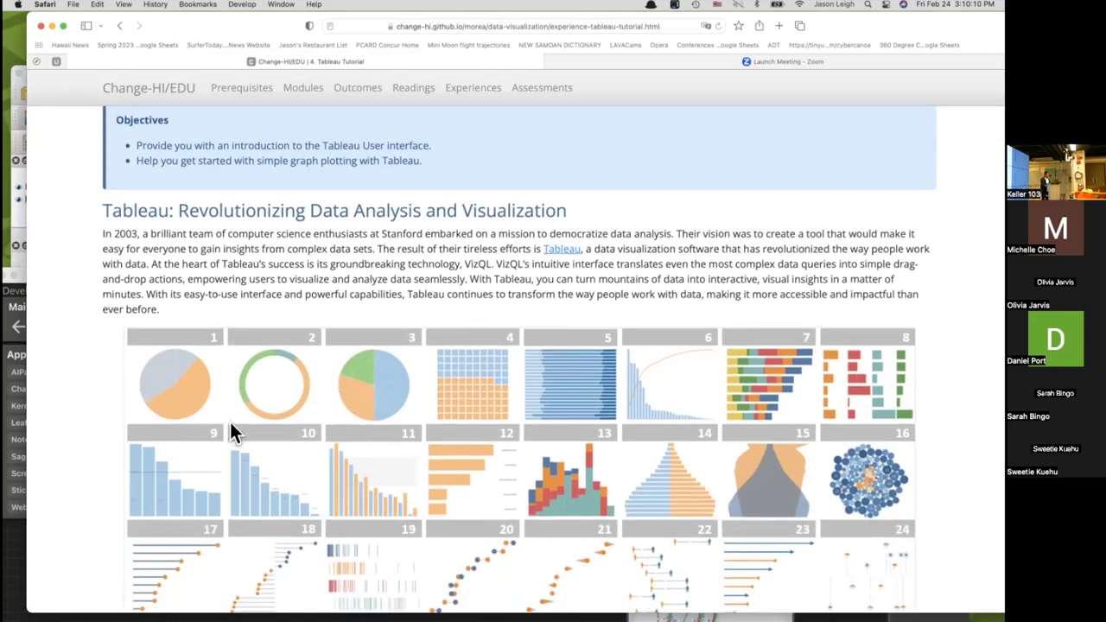
{"action": "scroll", "coordinate": [229, 421], "scroll_direction": "down", "scroll_amount": 5}
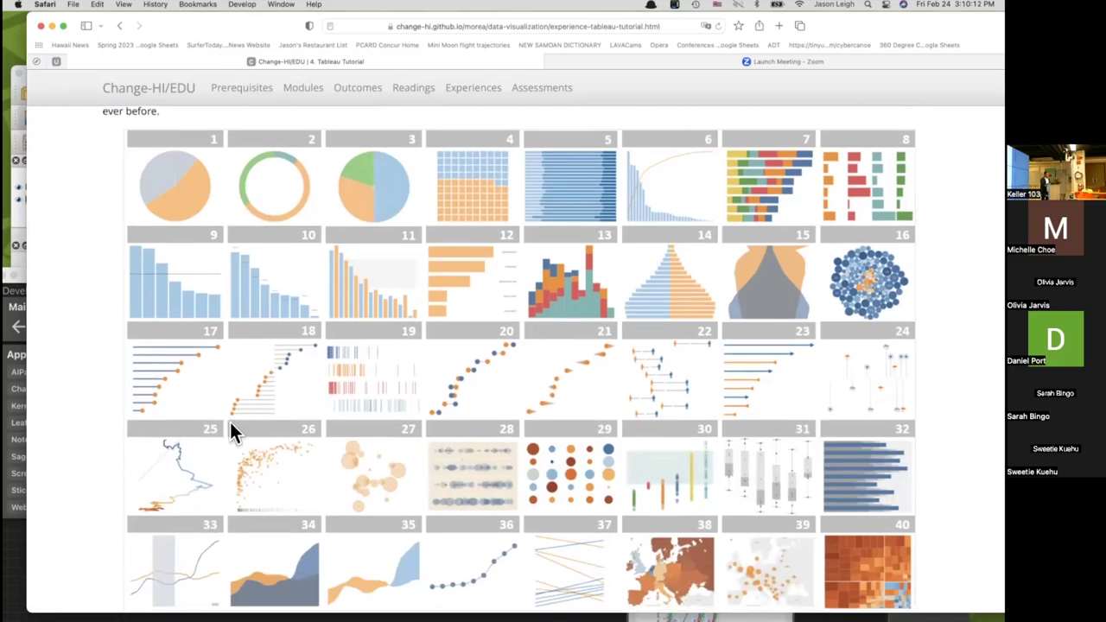
{"action": "scroll", "coordinate": [229, 422], "scroll_direction": "up", "scroll_amount": 1}
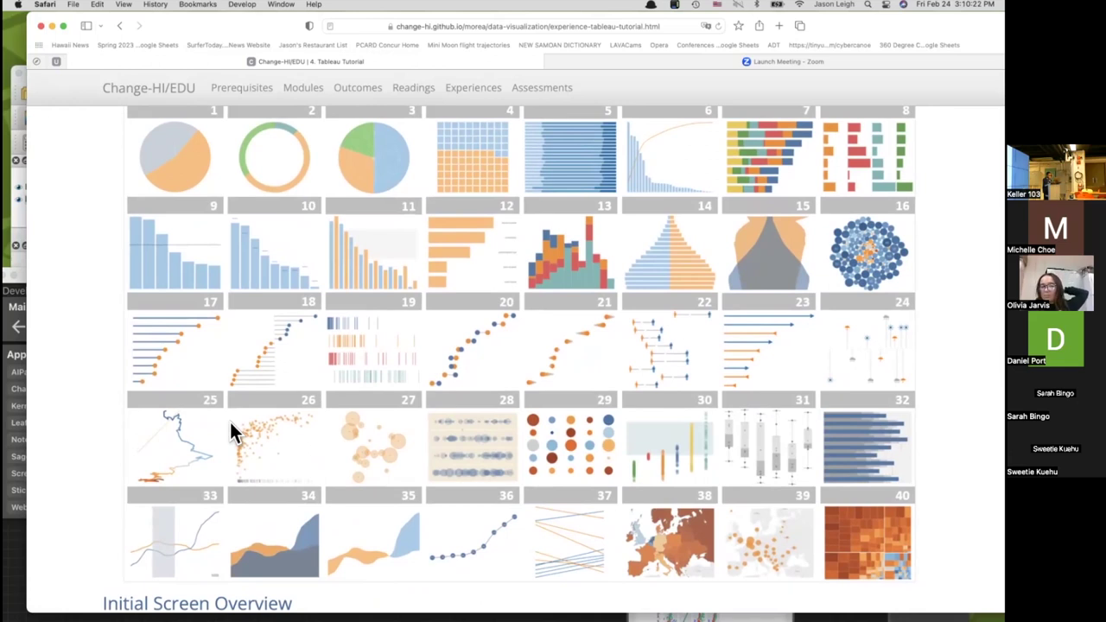
{"action": "scroll", "coordinate": [231, 423], "scroll_direction": "down", "scroll_amount": 1}
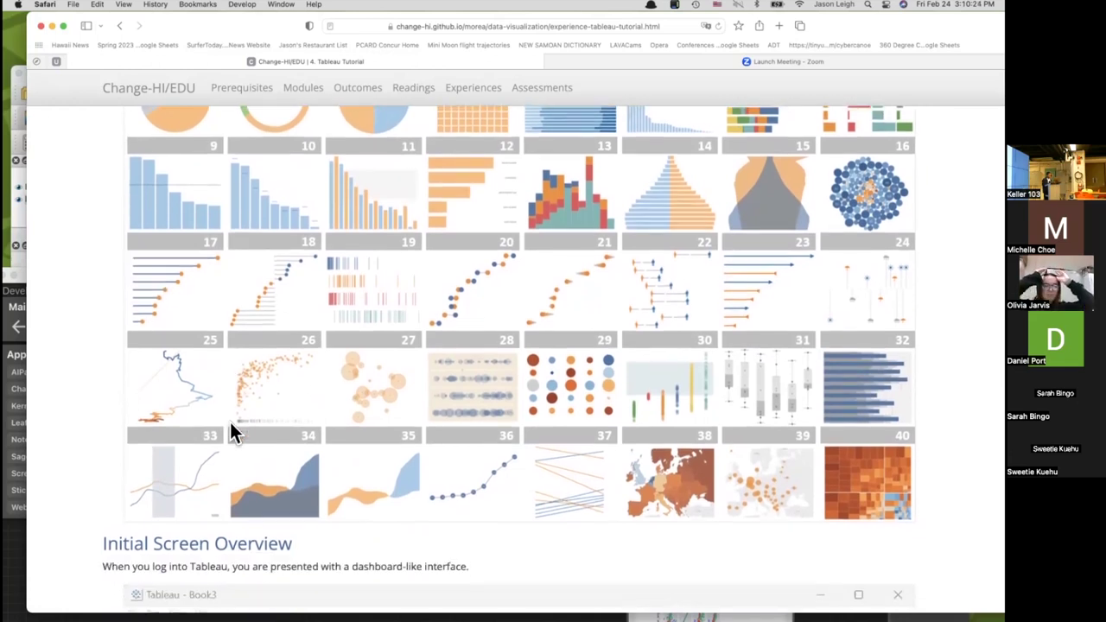
{"action": "scroll", "coordinate": [230, 422], "scroll_direction": "up", "scroll_amount": 1}
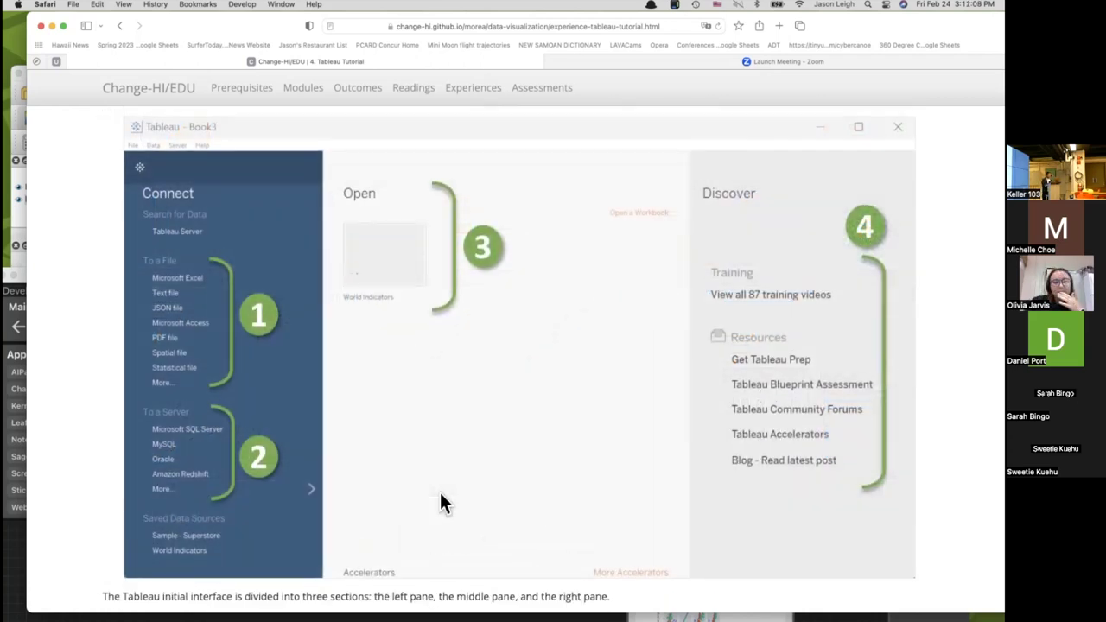
{"action": "scroll", "coordinate": [439, 504], "scroll_direction": "up", "scroll_amount": 2}
{"action": "scroll", "coordinate": [440, 497], "scroll_direction": "down", "scroll_amount": 5}
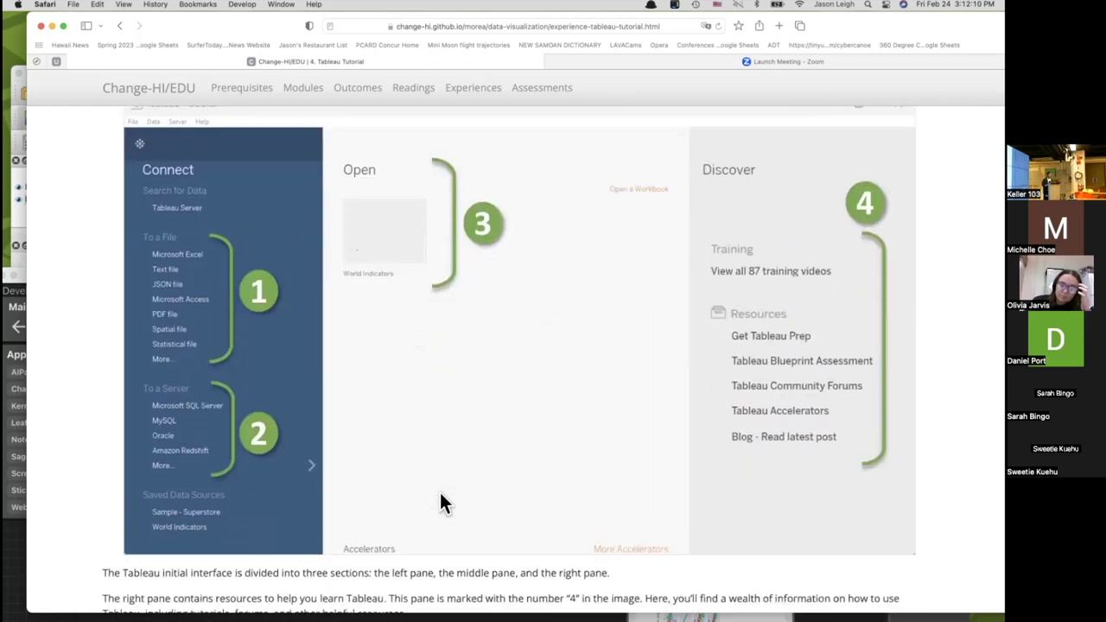
{"action": "scroll", "coordinate": [440, 495], "scroll_direction": "up", "scroll_amount": 1}
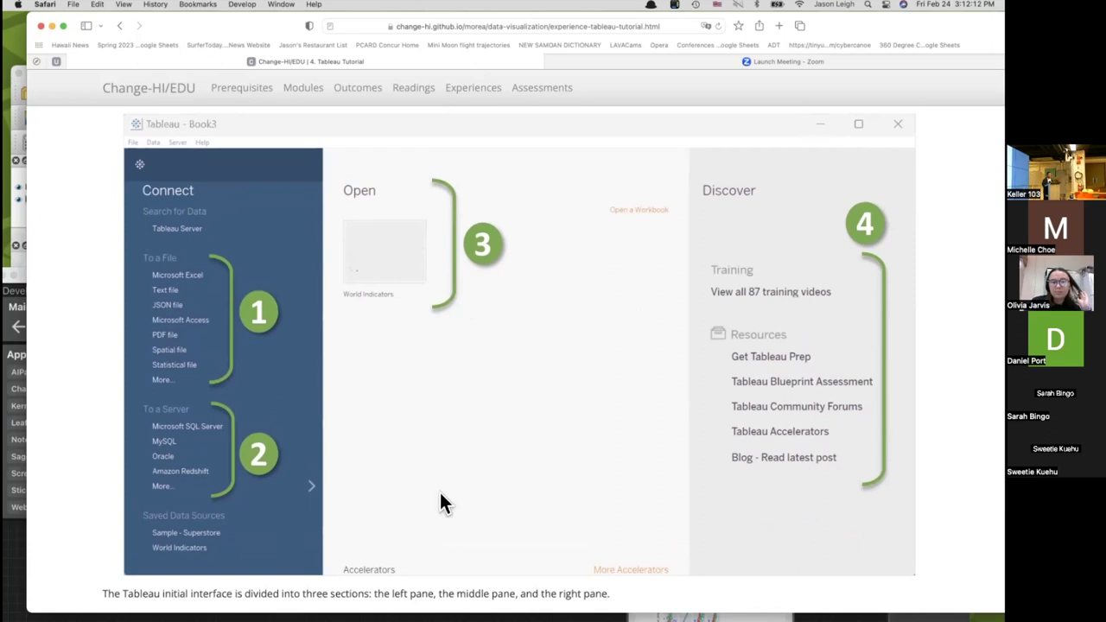